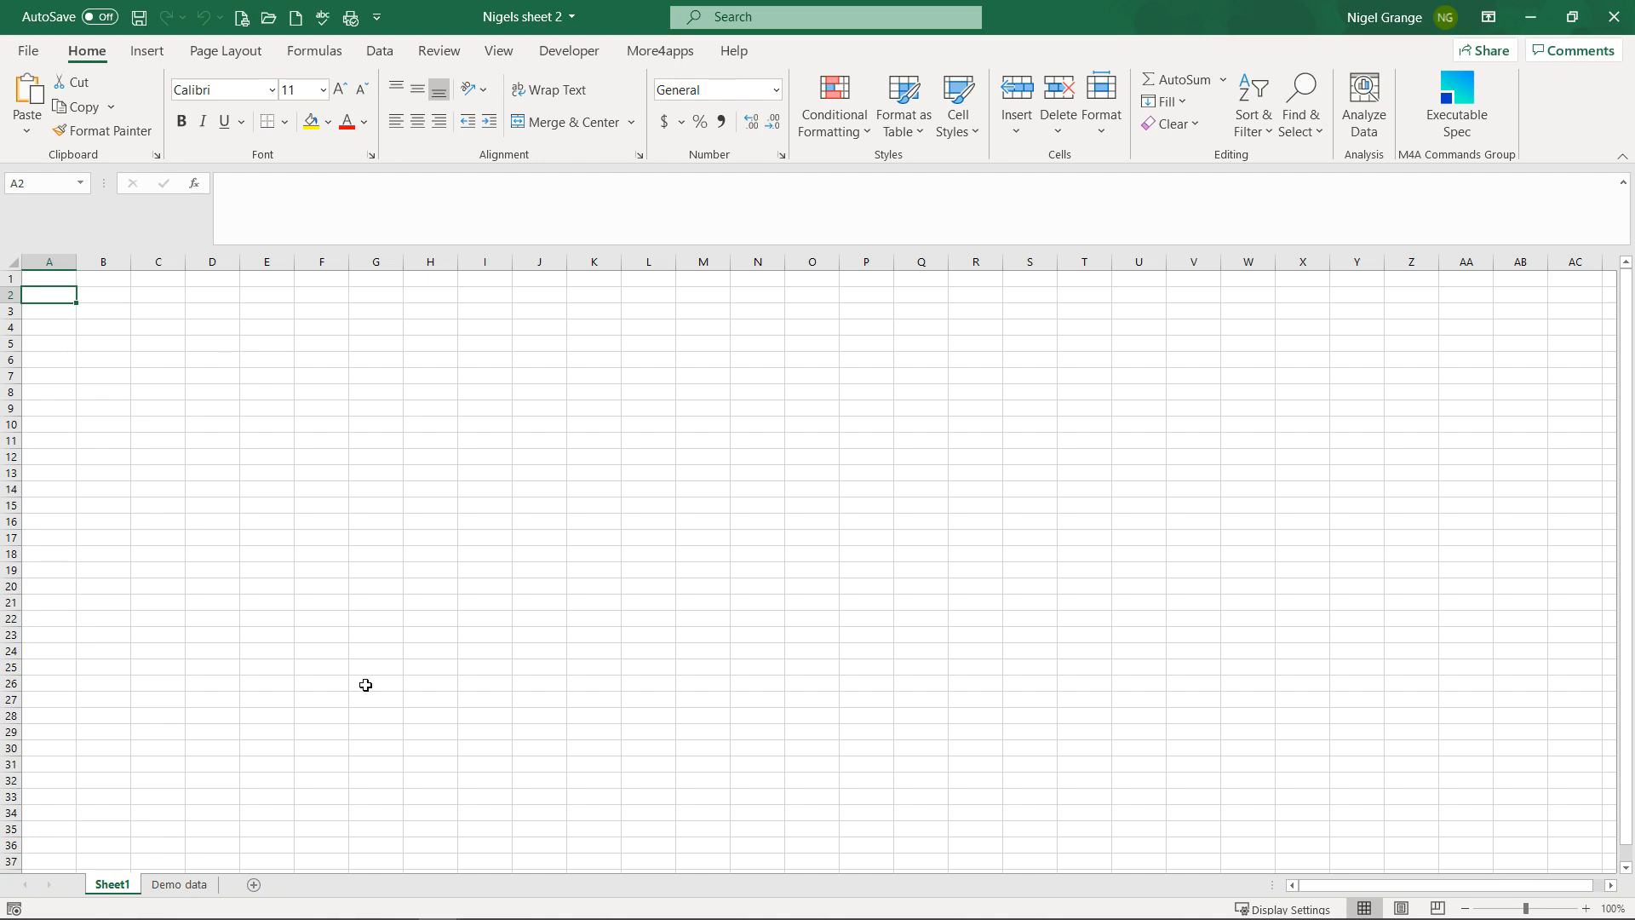
# Step: Switch the Excel ribbon to the More4apps tab
pyautogui.click(661, 53)
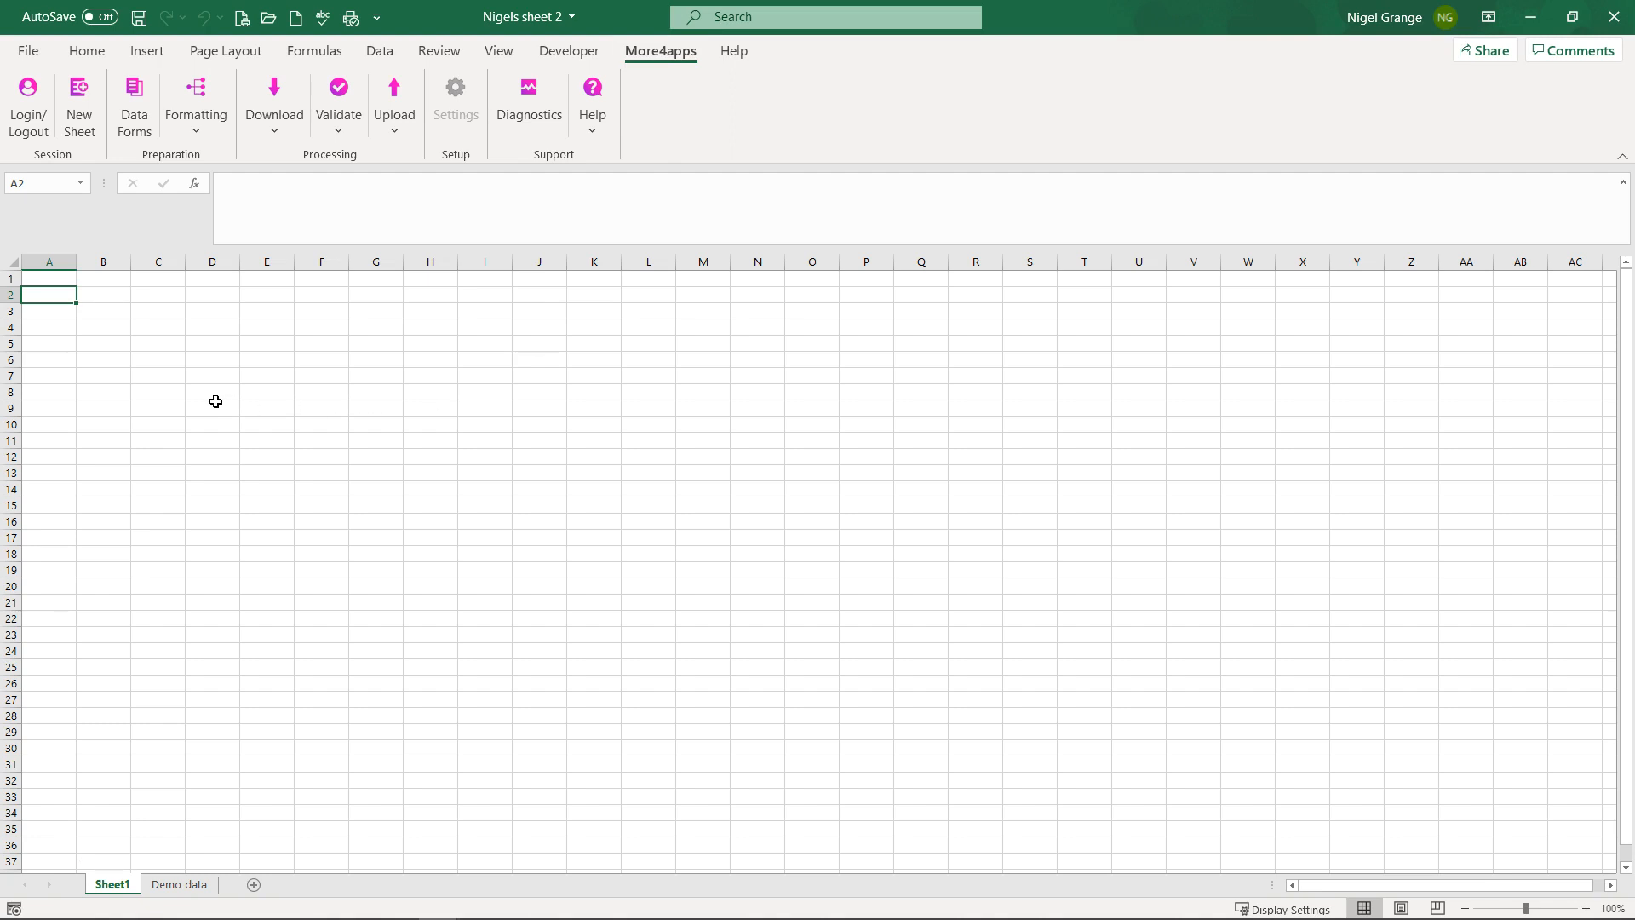
# Step: Log the add-in in to the M4A Oracle instance using Standard Login
pyautogui.click(28, 96)
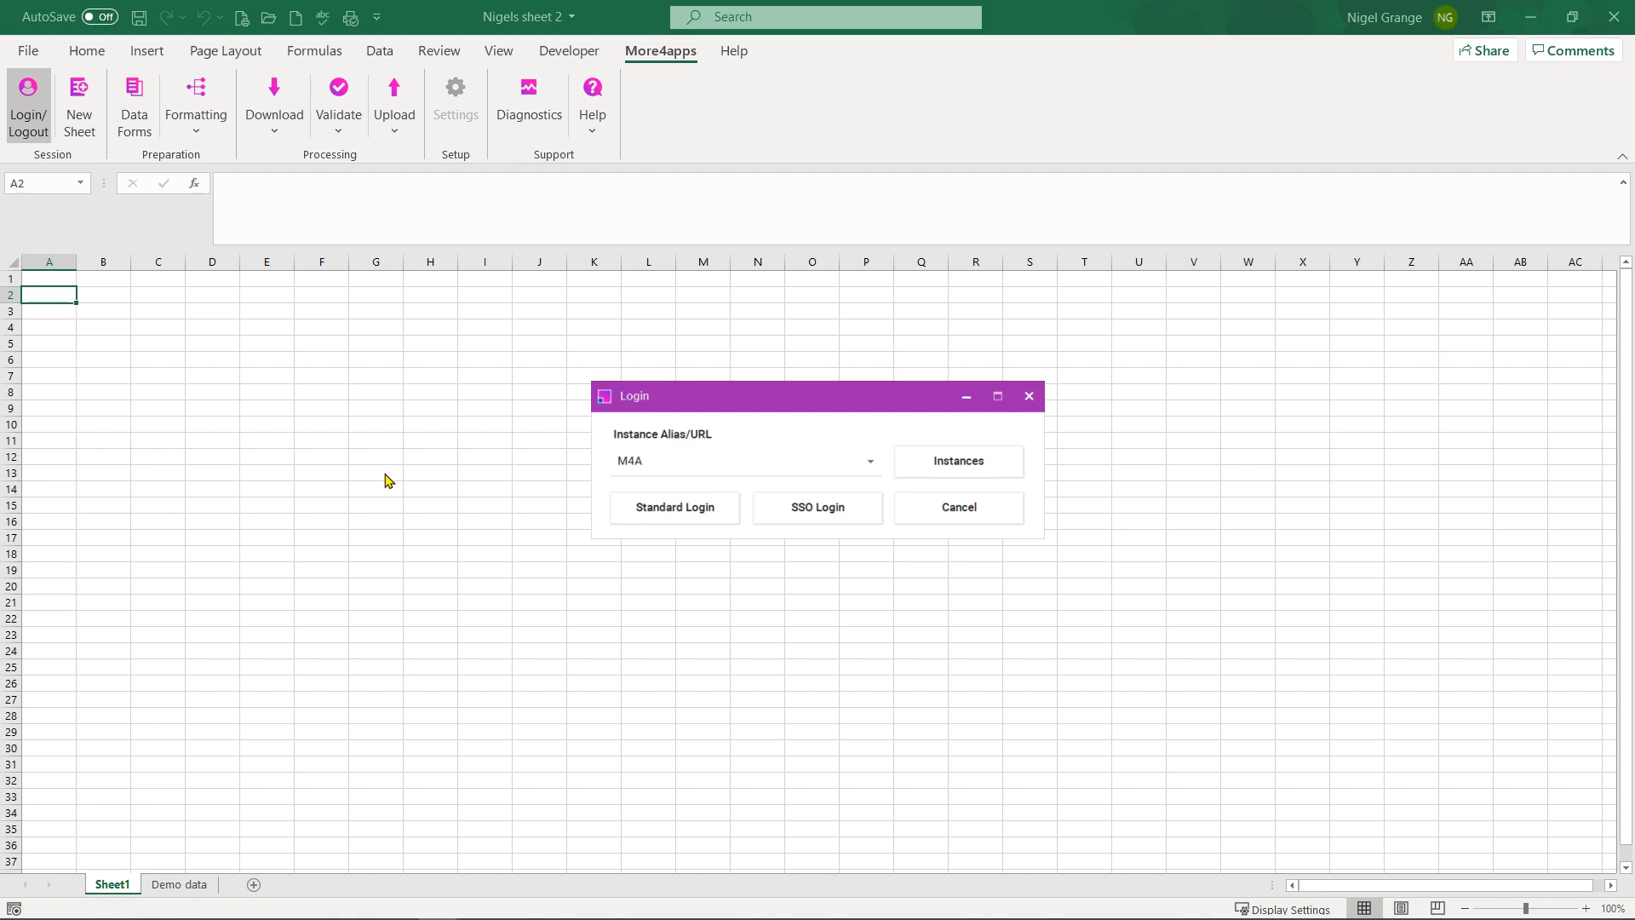
pyautogui.click(960, 467)
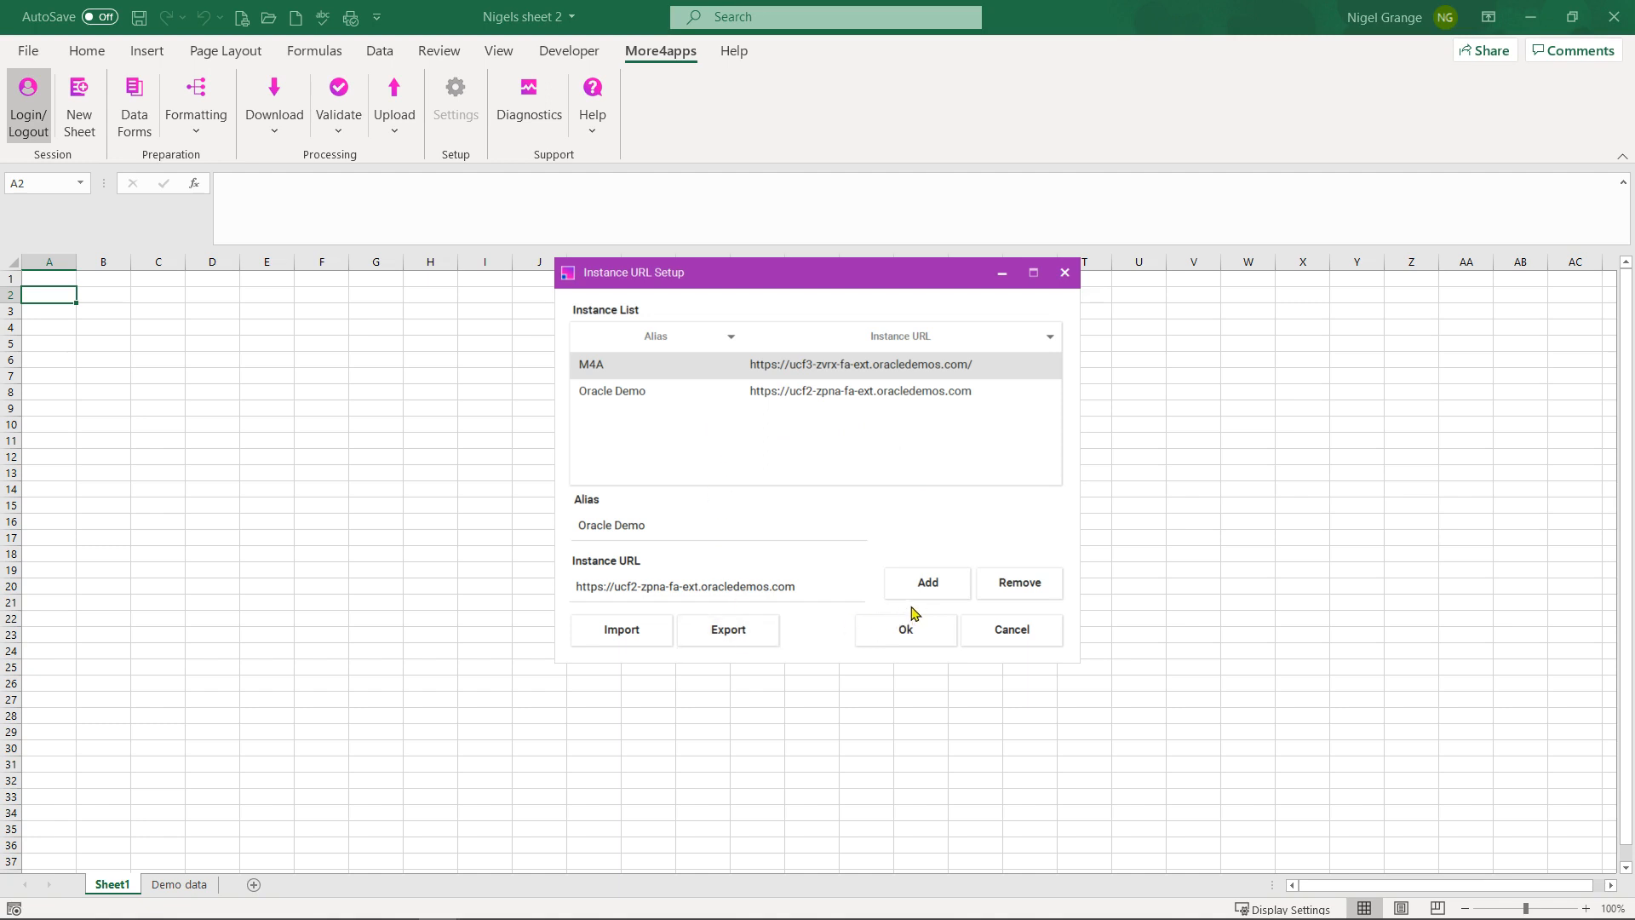
pyautogui.click(907, 634)
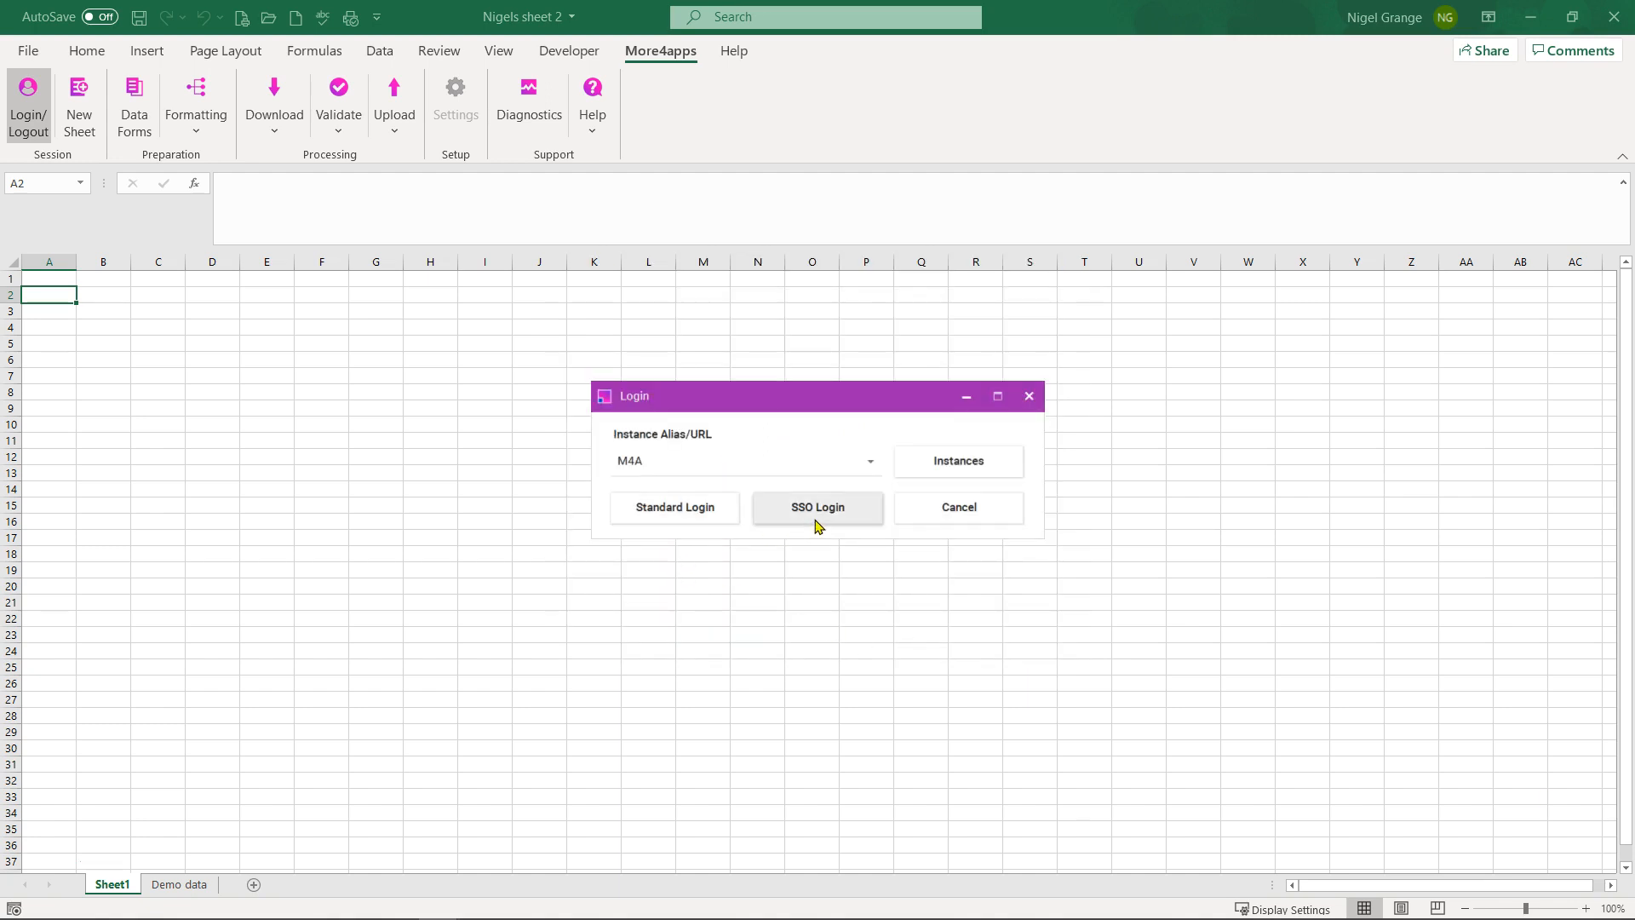
pyautogui.click(669, 516)
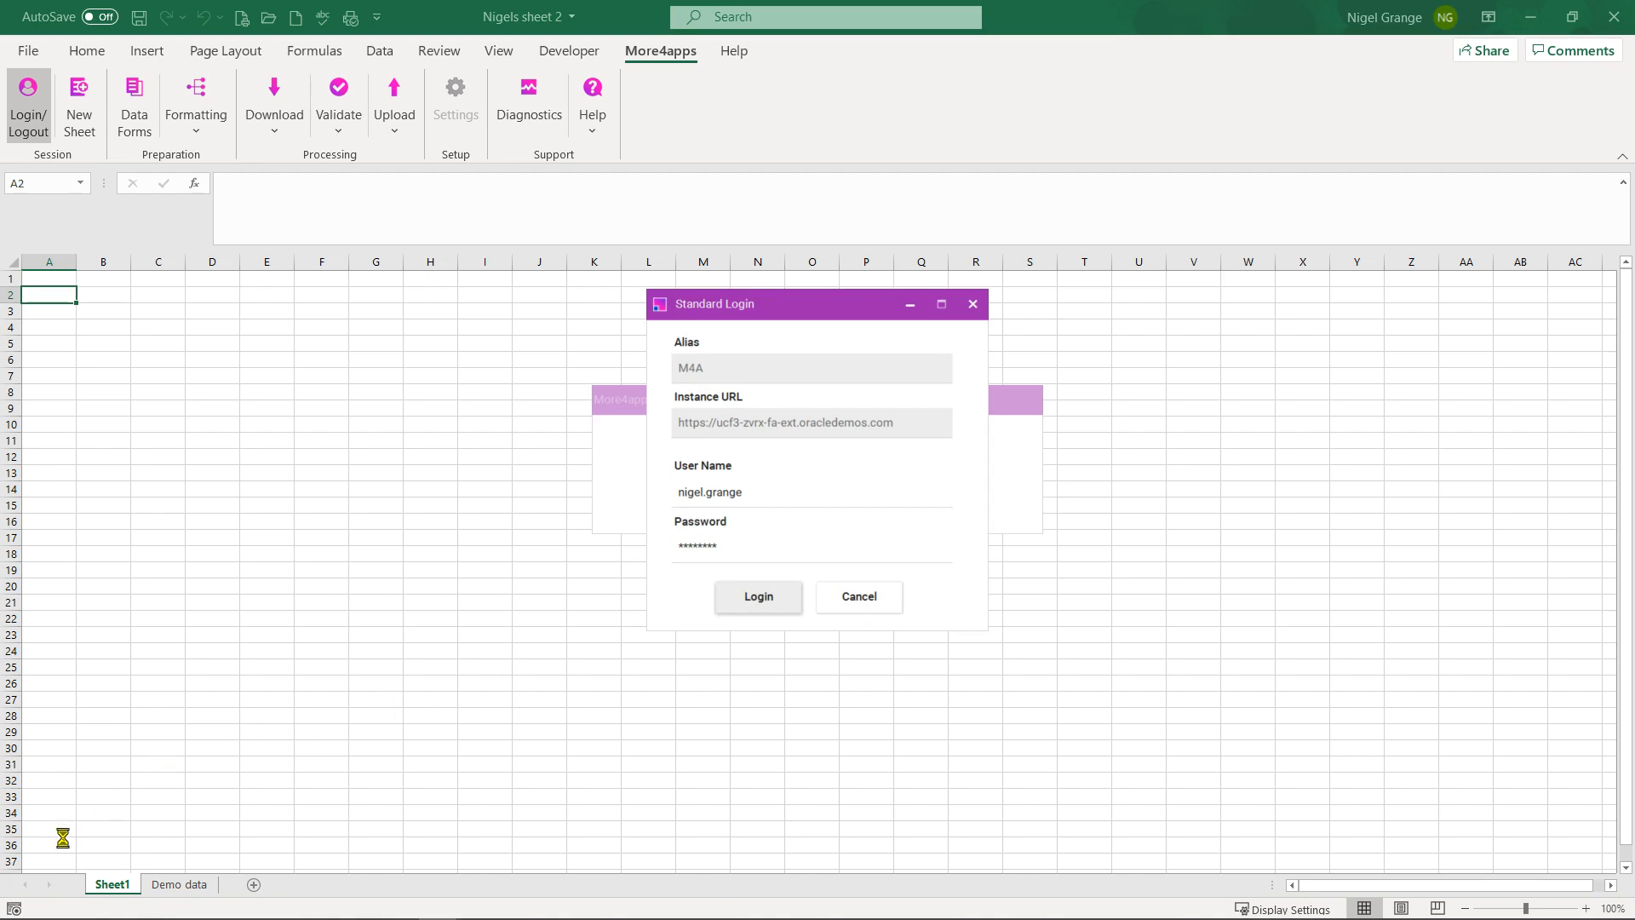
pyautogui.click(848, 495)
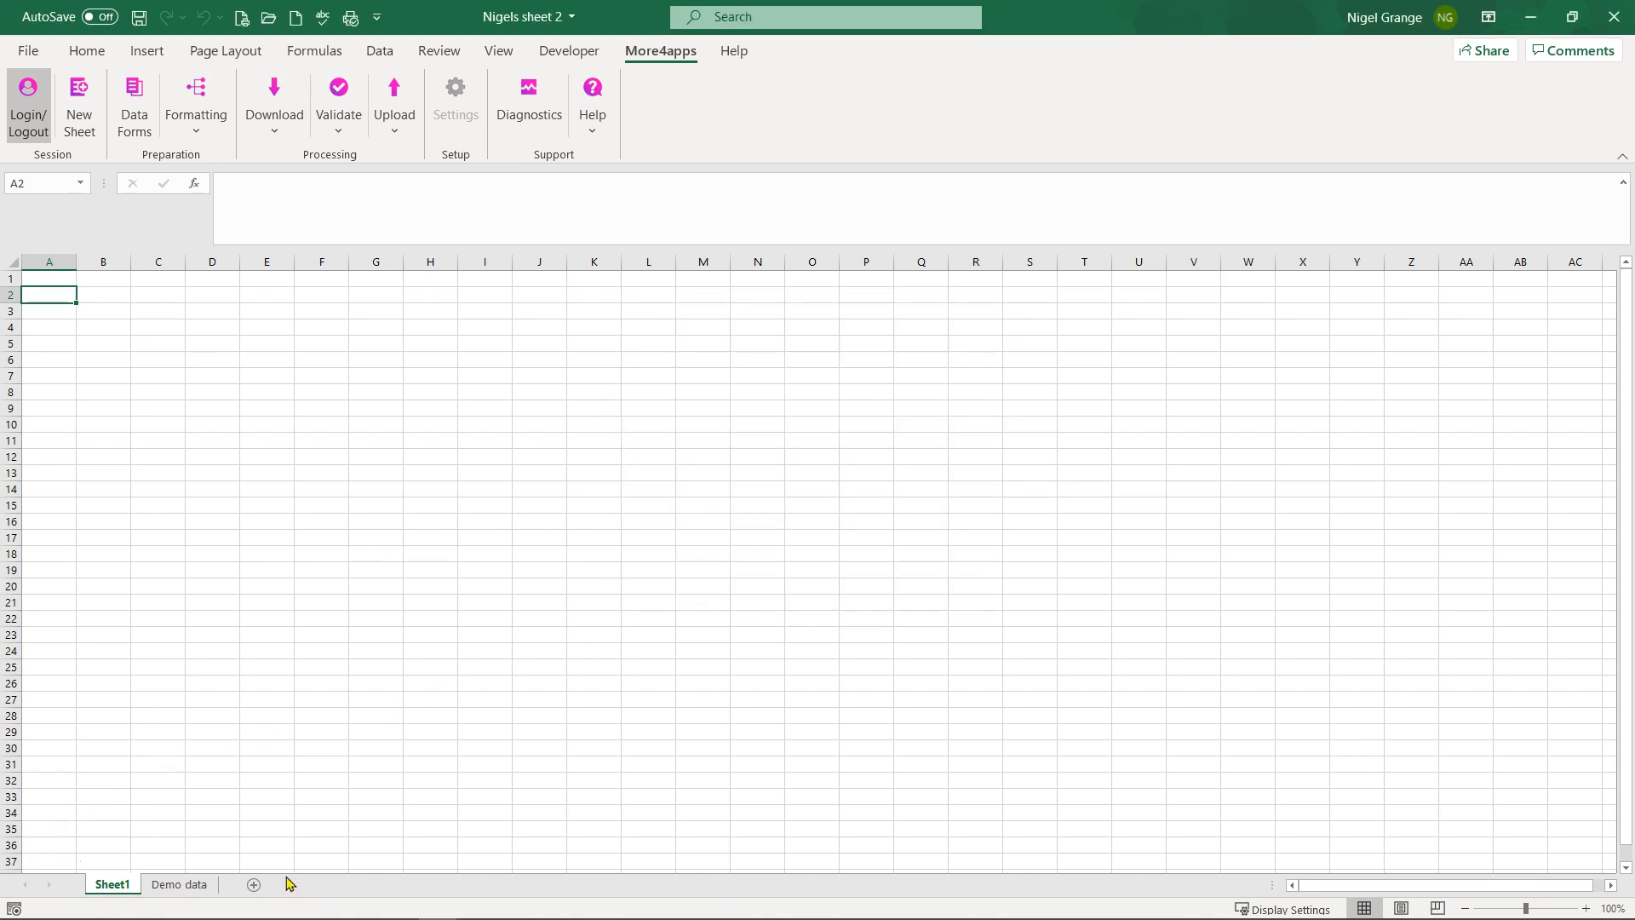
# Step: Build a new Sheet2 template for module Finance, integrator Payables Invoices
pyautogui.click(79, 101)
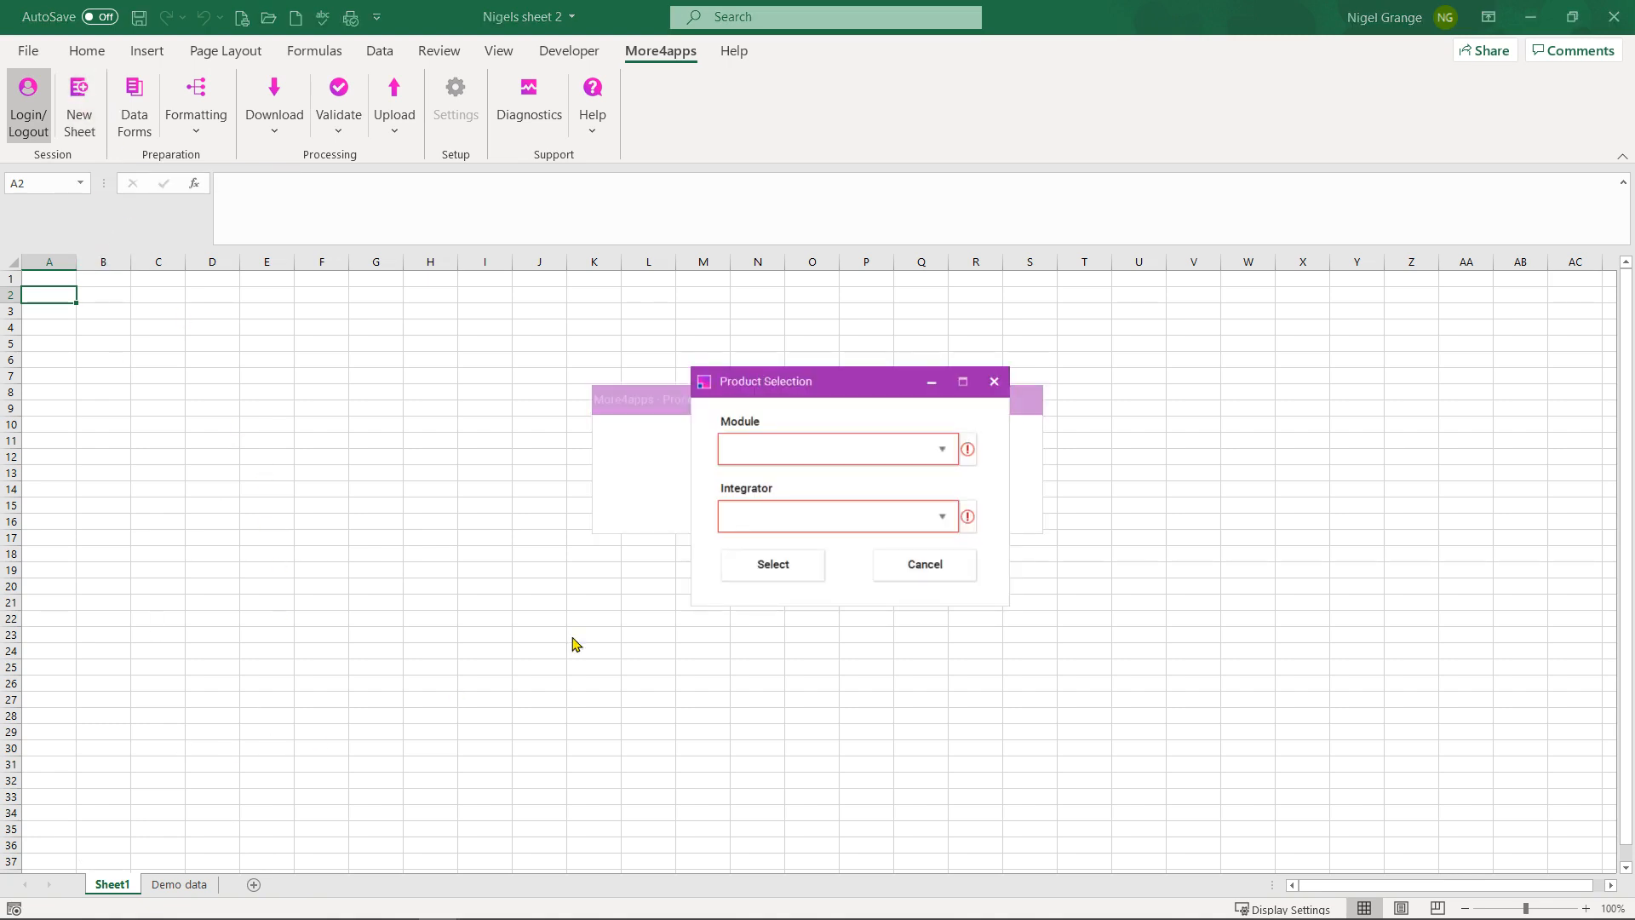
pyautogui.click(942, 448)
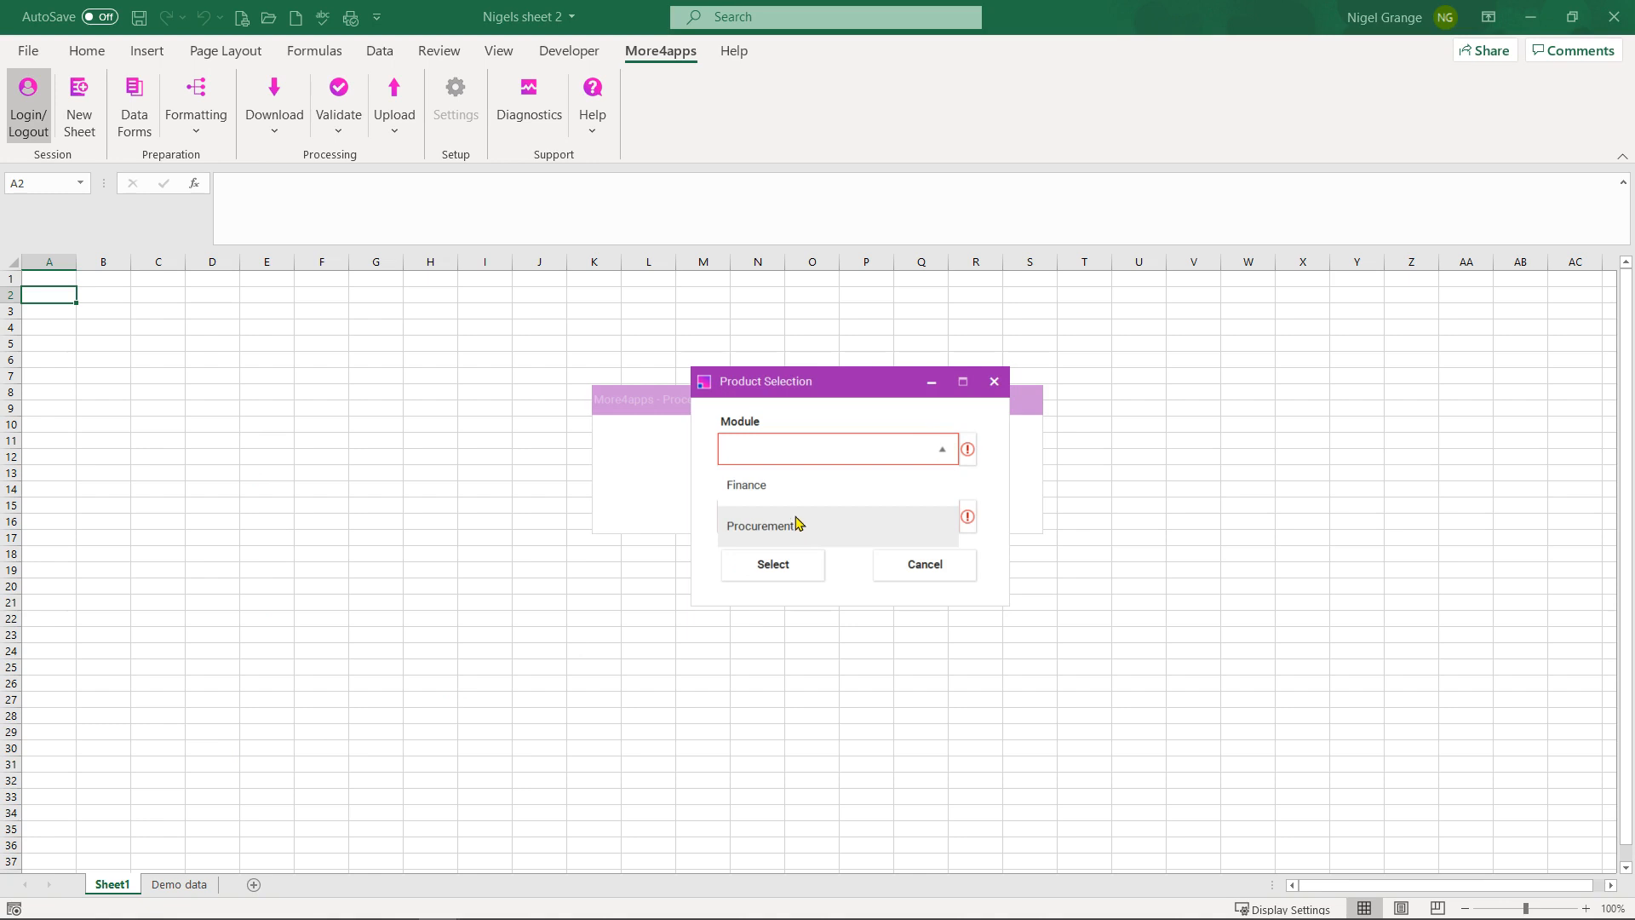
pyautogui.click(794, 492)
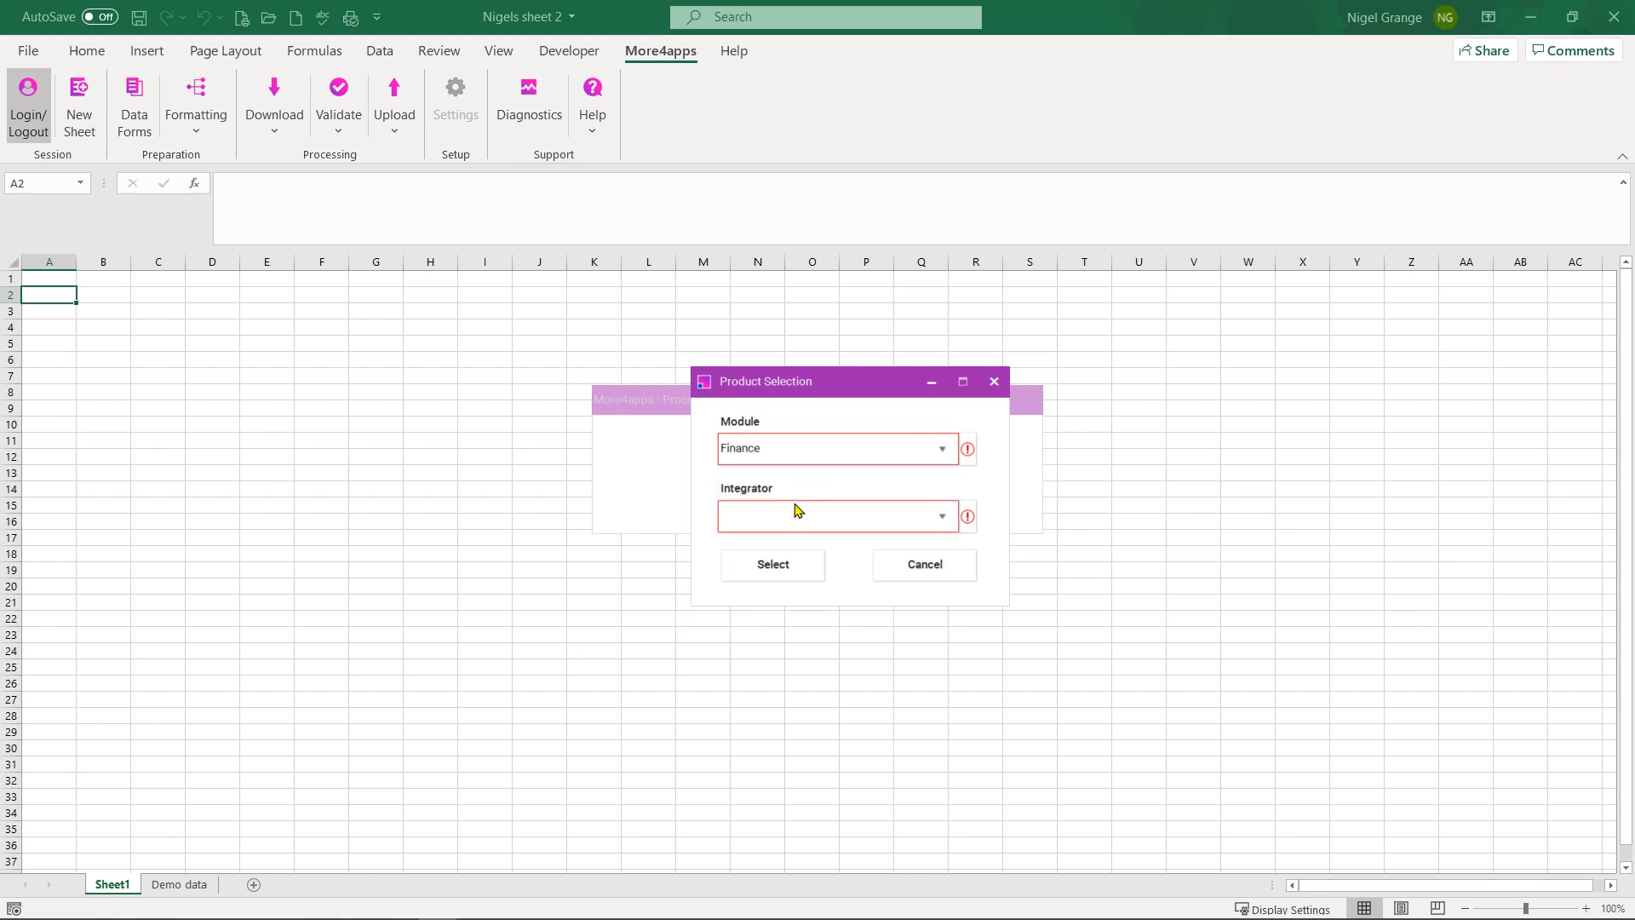
pyautogui.click(797, 516)
pyautogui.click(799, 554)
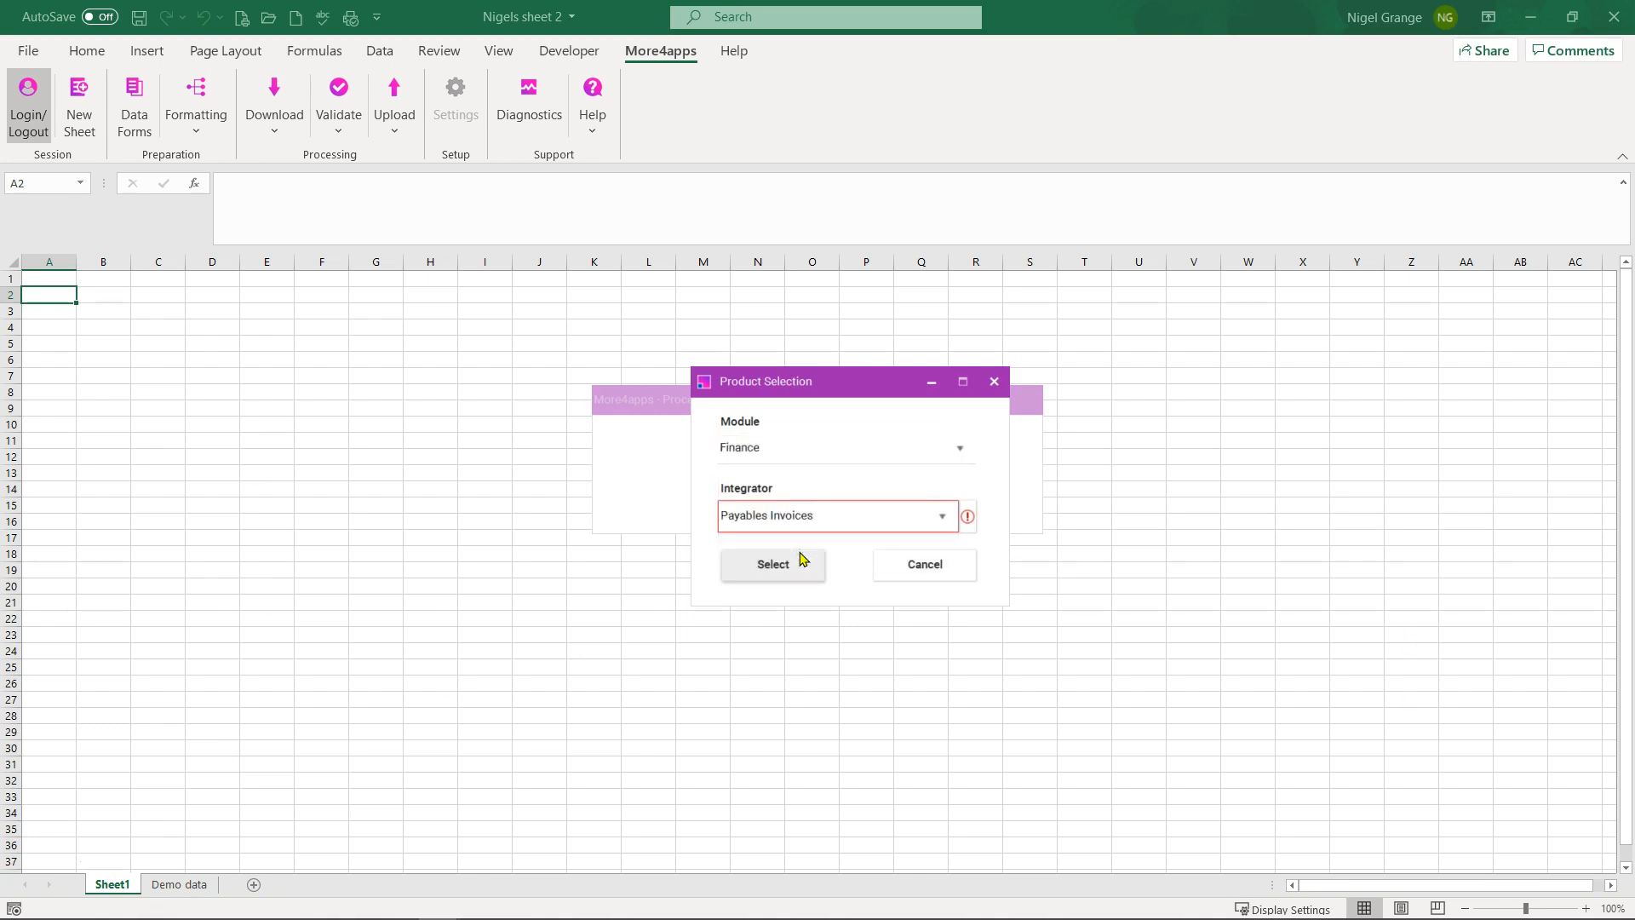
pyautogui.click(777, 571)
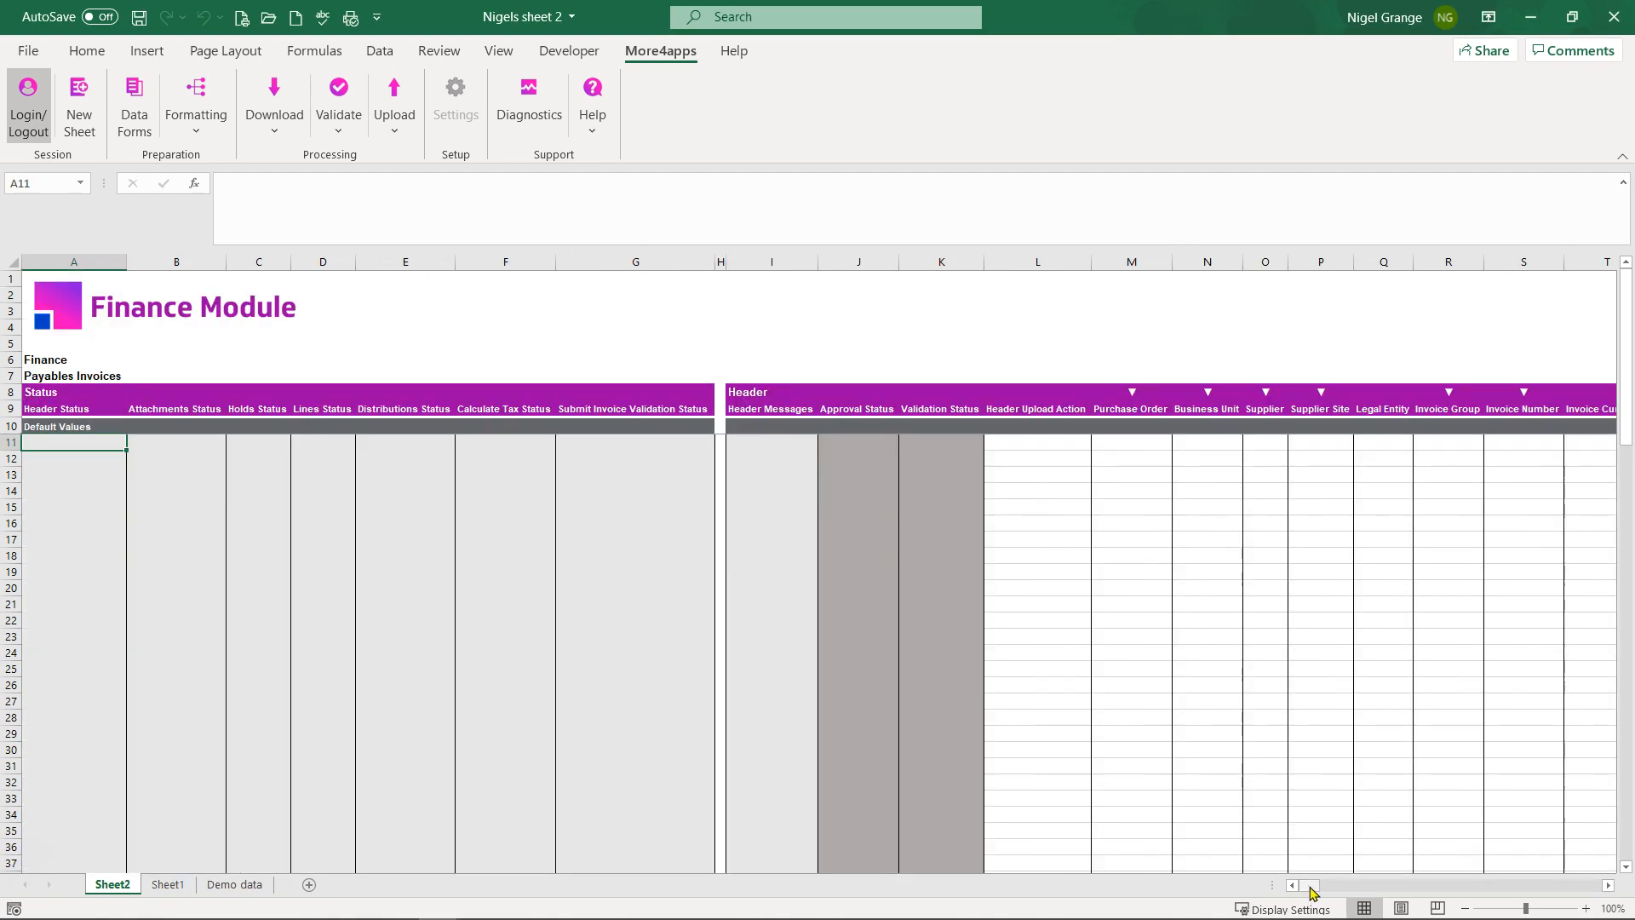
pyautogui.moveTo(1312, 886)
pyautogui.mouseDown()
pyautogui.moveTo(1436, 878)
pyautogui.moveTo(1343, 887)
pyautogui.mouseUp()
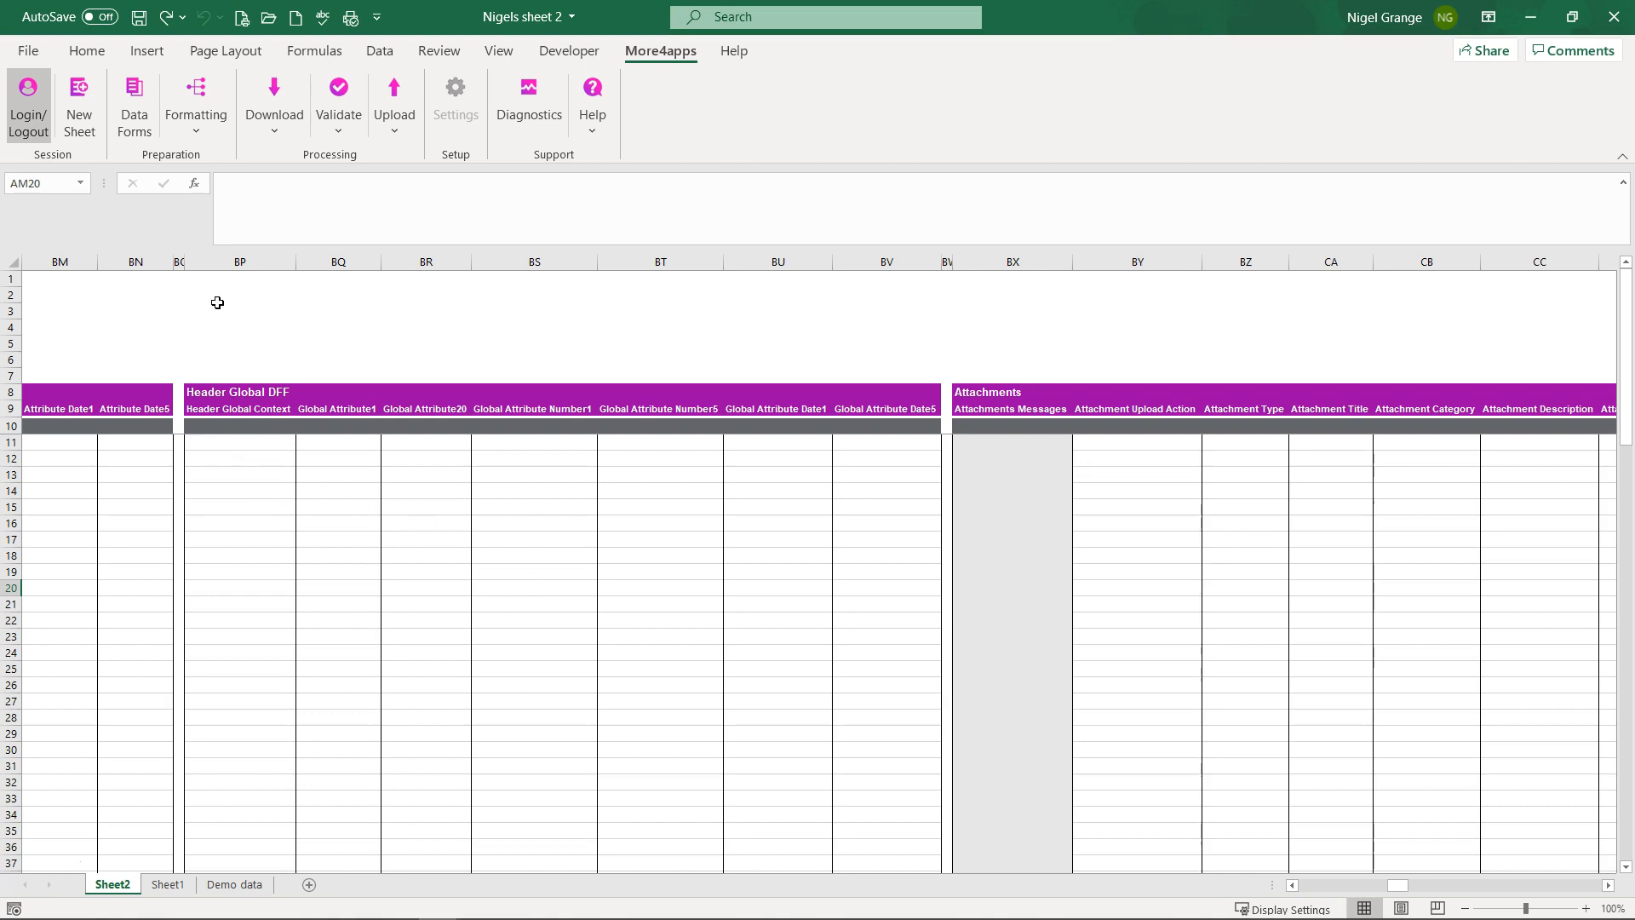
# Step: Delete the Header Global DFF columns BP:BV
pyautogui.moveTo(230, 262); pyautogui.dragTo(865, 292)
pyautogui.rightClick(498, 327)
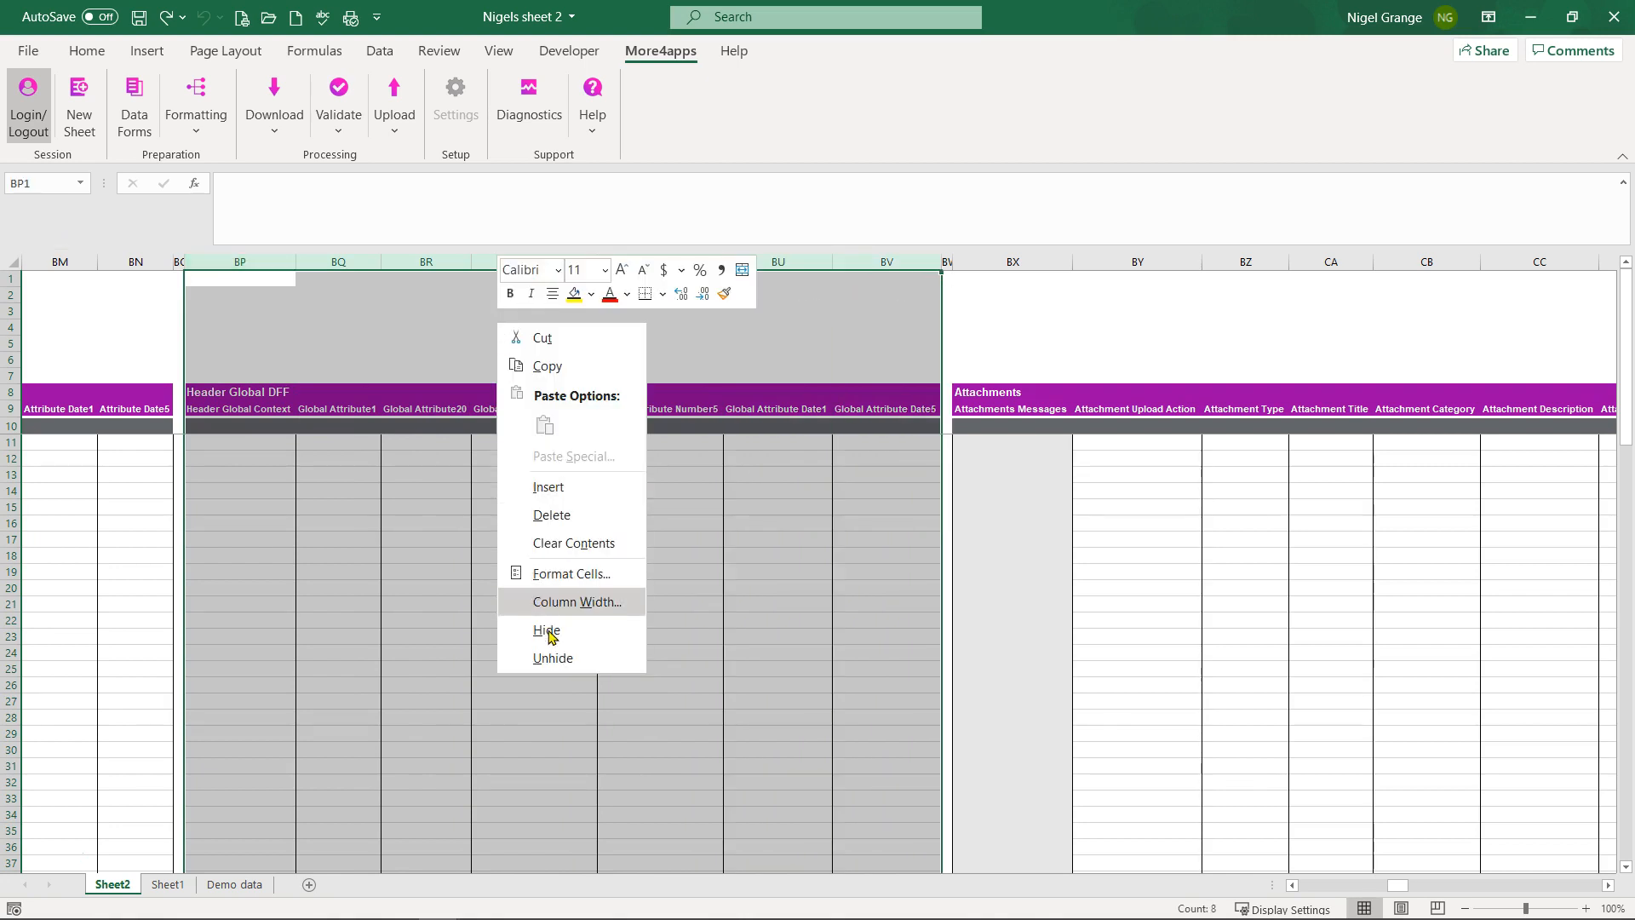
pyautogui.click(554, 514)
# Step: Move the Attachments columns in front of the Accounting section at column AG
pyautogui.moveTo(228, 259); pyautogui.dragTo(1136, 276)
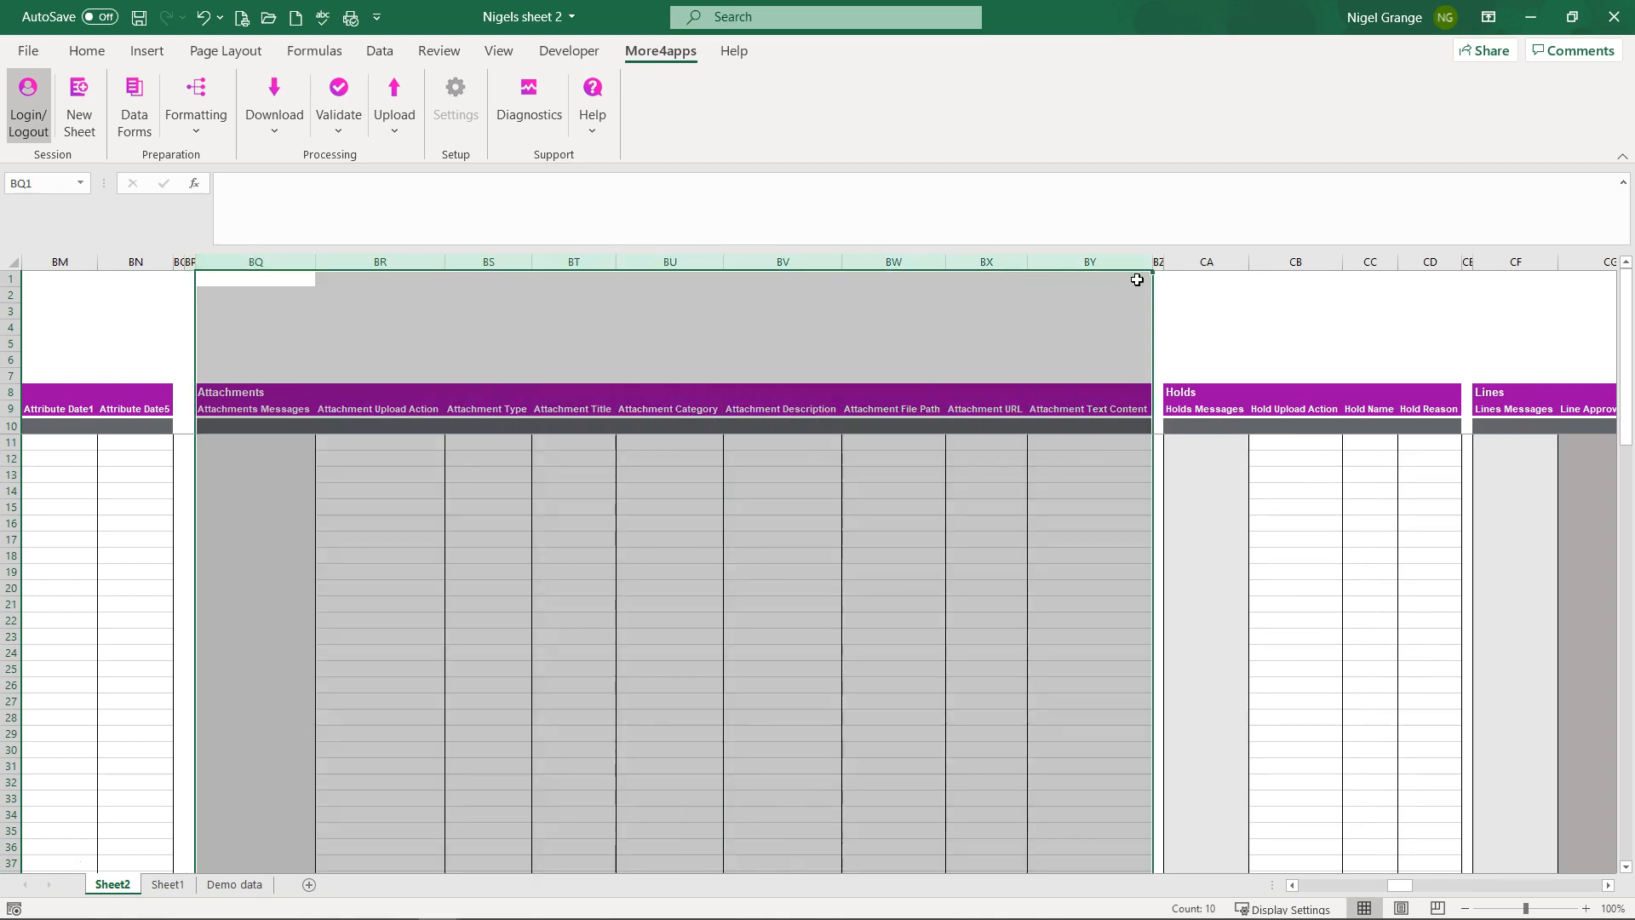
pyautogui.rightClick(574, 372)
pyautogui.click(616, 386)
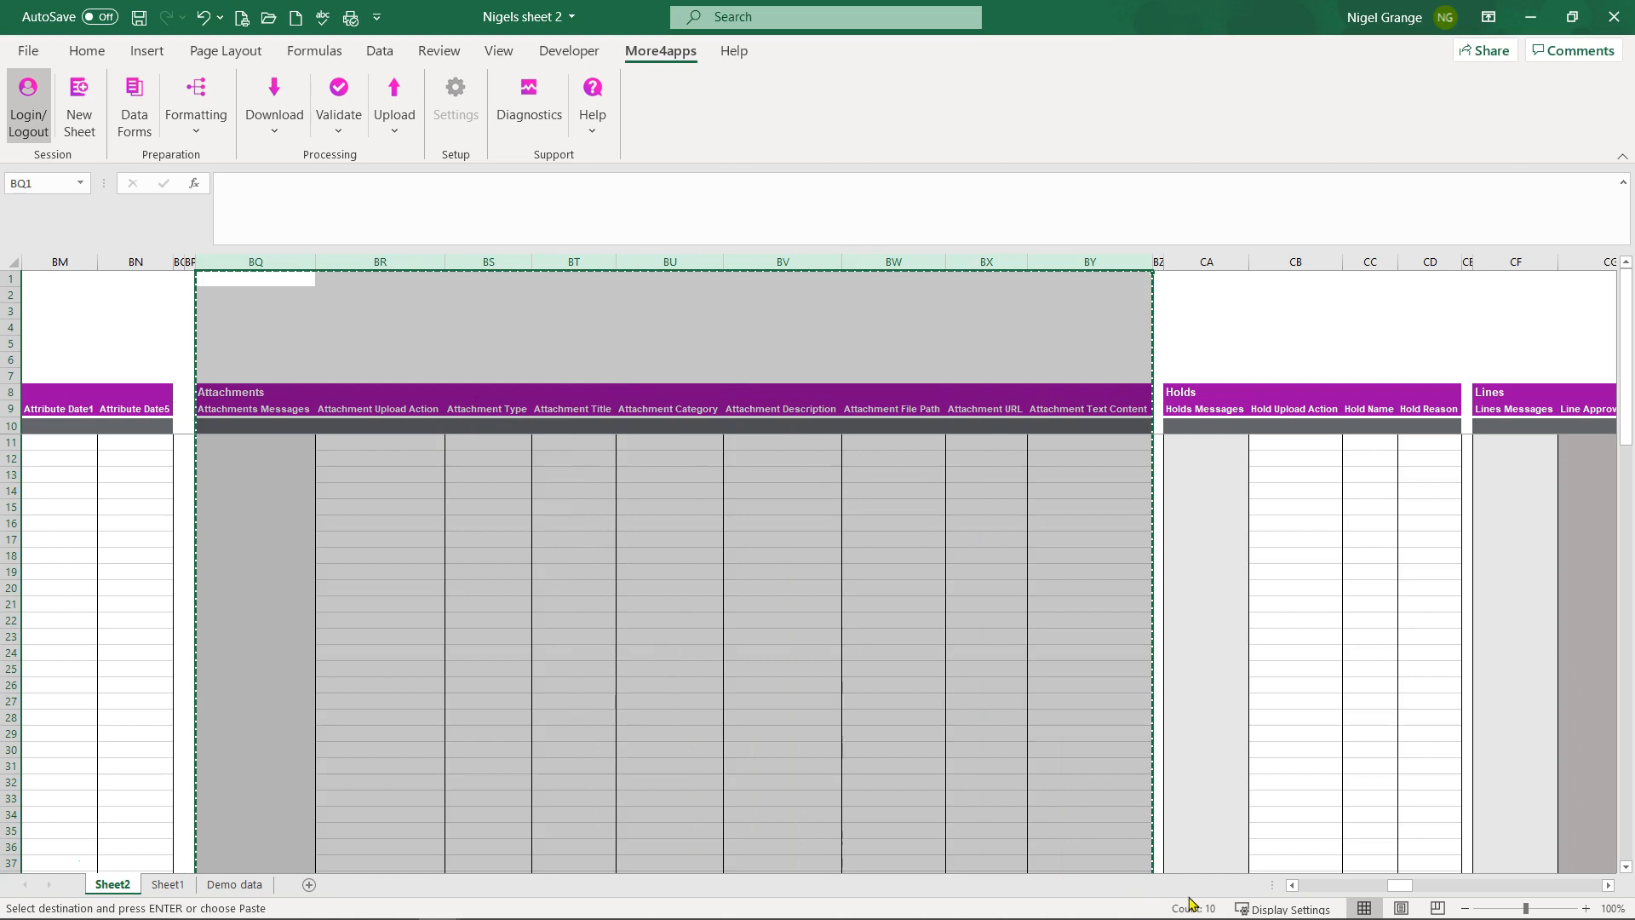
pyautogui.moveTo(1401, 887); pyautogui.dragTo(1349, 887)
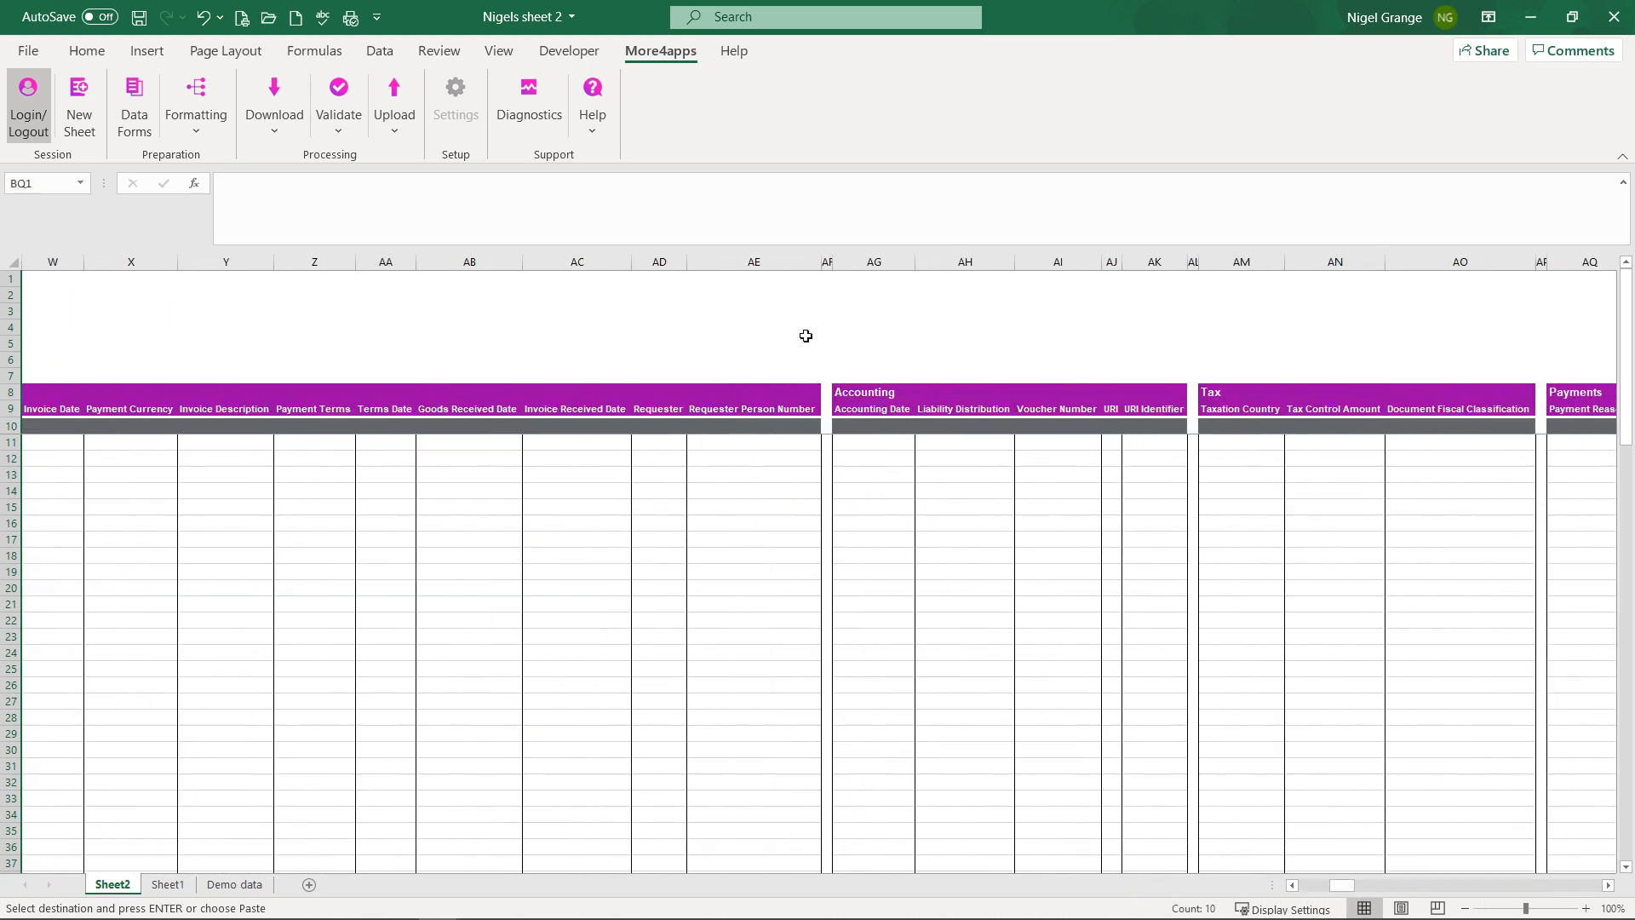
pyautogui.click(868, 260)
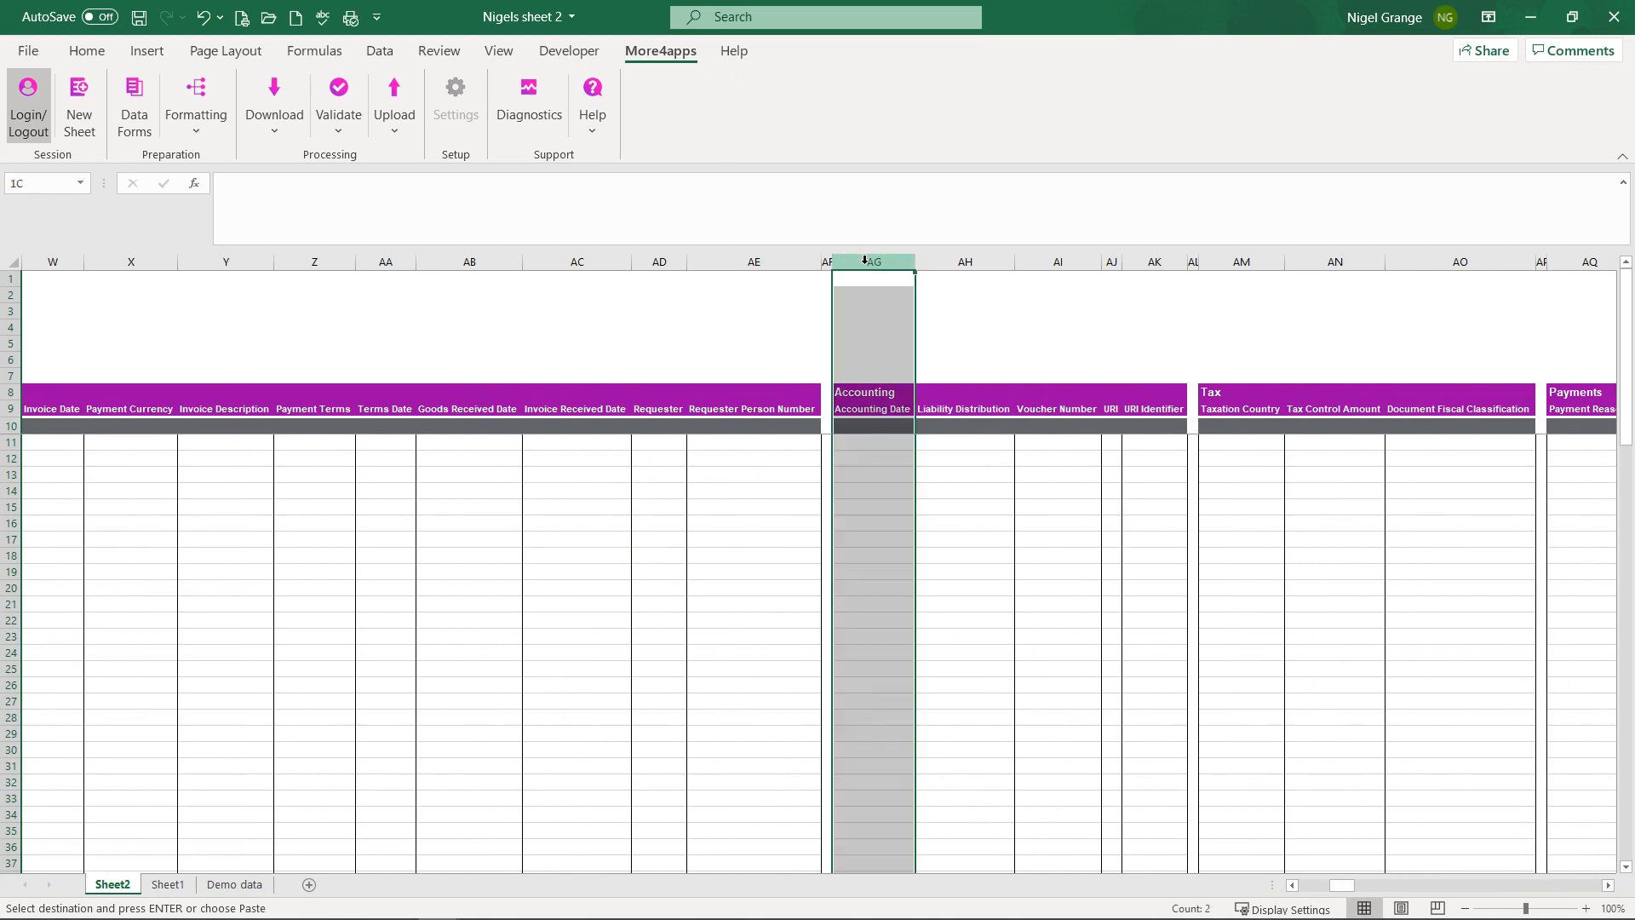
pyautogui.rightClick(869, 341)
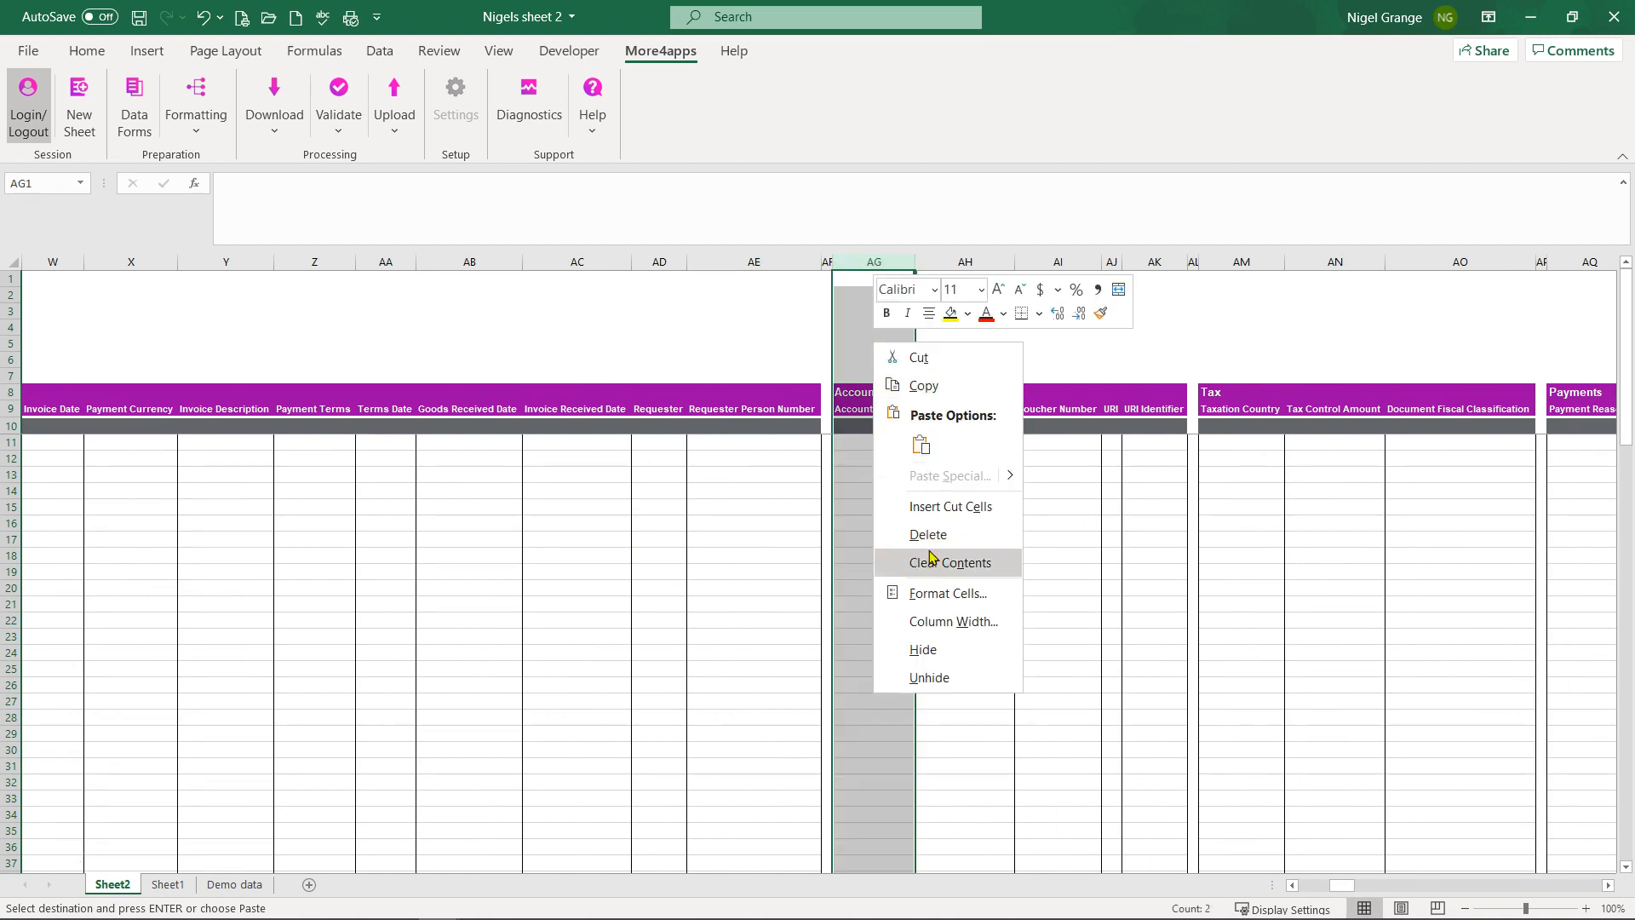
pyautogui.click(938, 505)
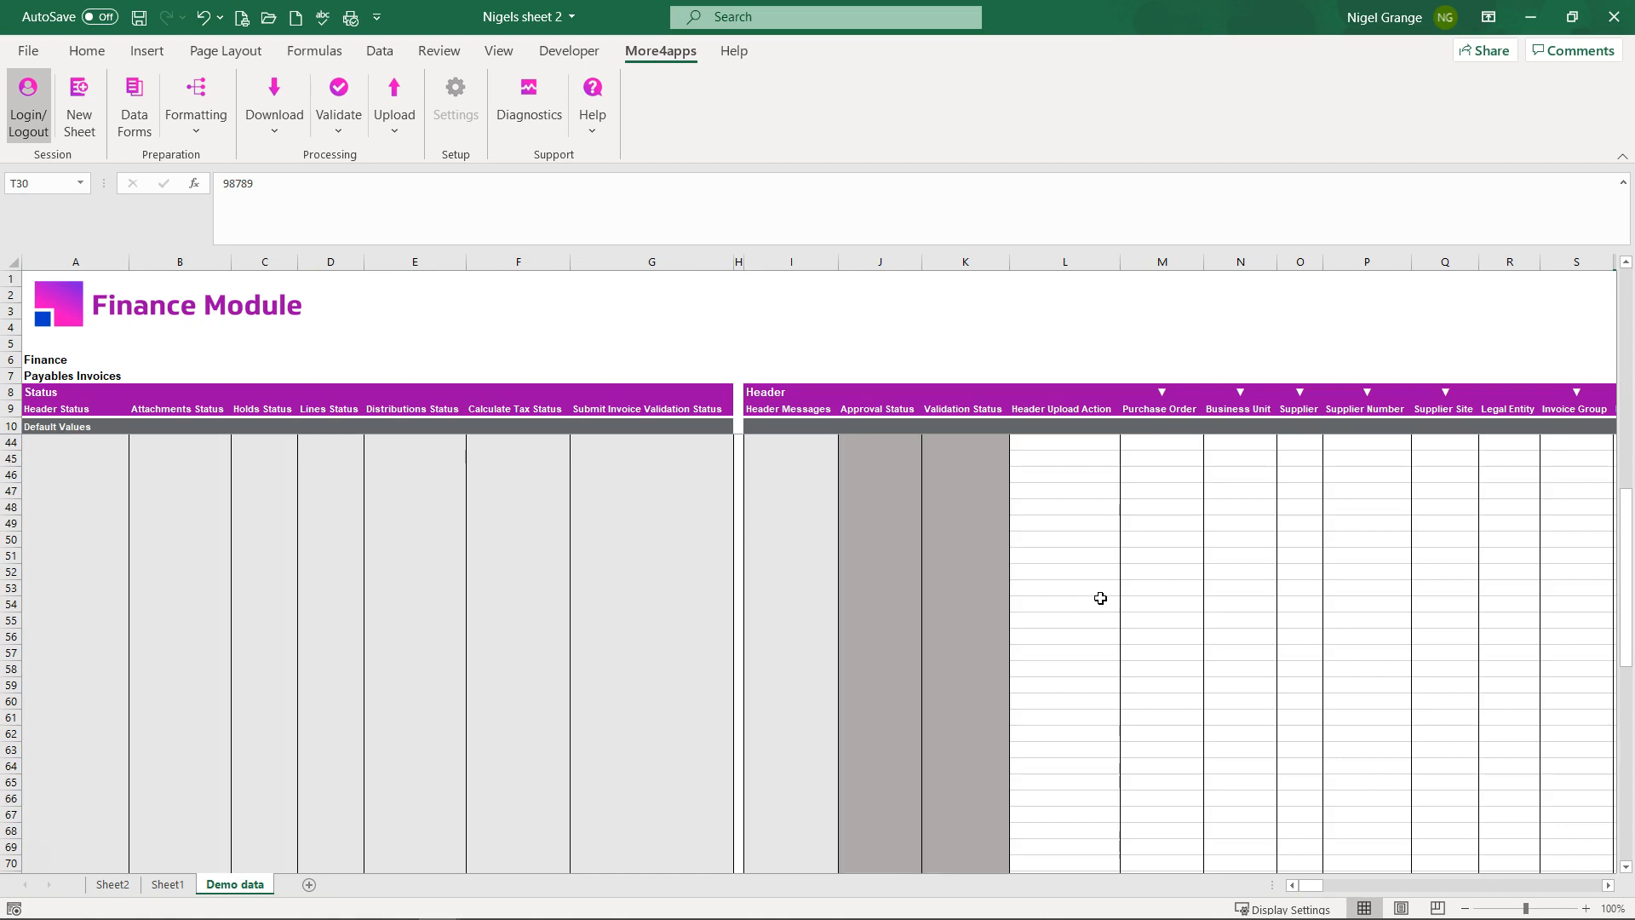
pyautogui.moveTo(1306, 884)
pyautogui.mouseDown()
pyautogui.moveTo(1532, 892)
pyautogui.moveTo(1286, 882)
pyautogui.mouseUp()
pyautogui.click(62, 458)
pyautogui.moveTo(63, 458); pyautogui.dragTo(758, 761)
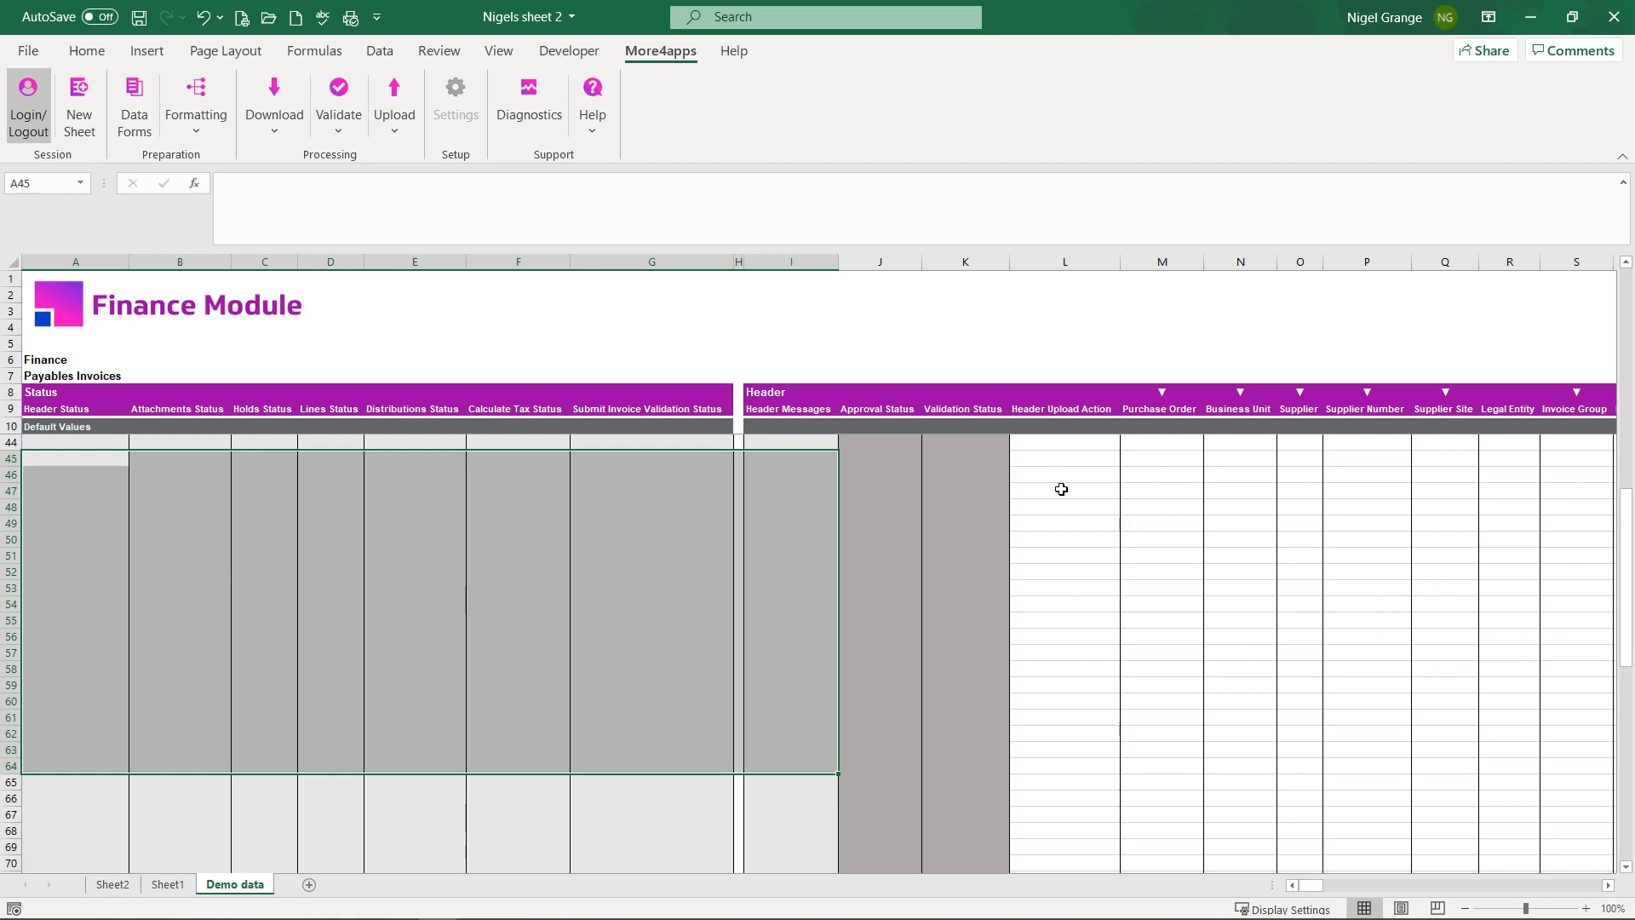
pyautogui.moveTo(1051, 460); pyautogui.dragTo(1239, 583)
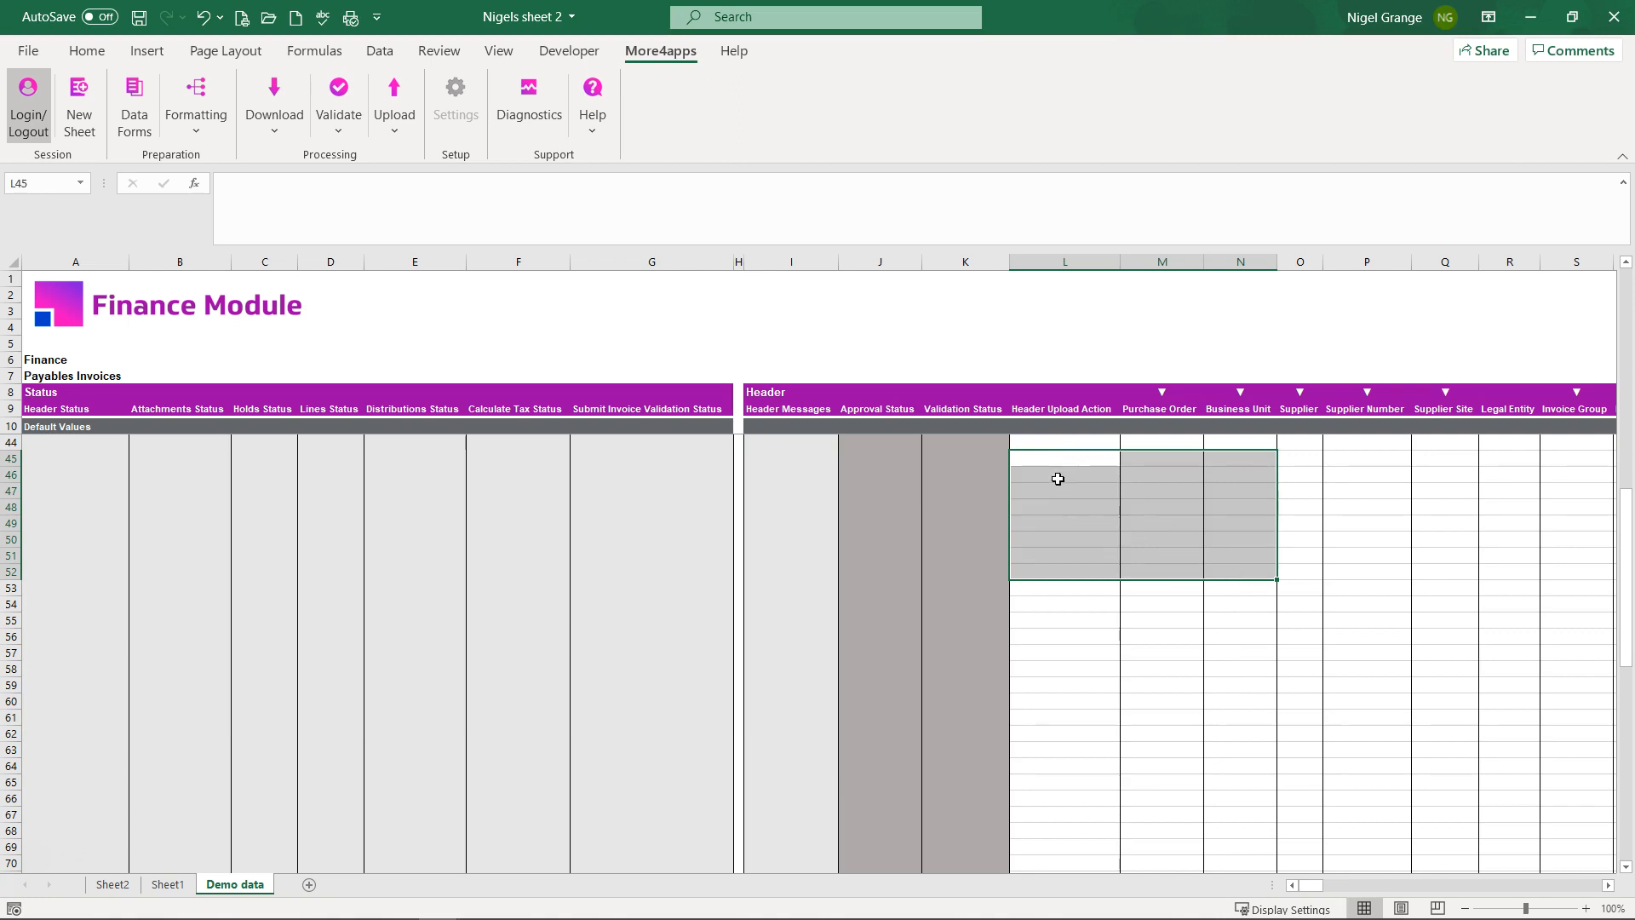
pyautogui.click(1244, 462)
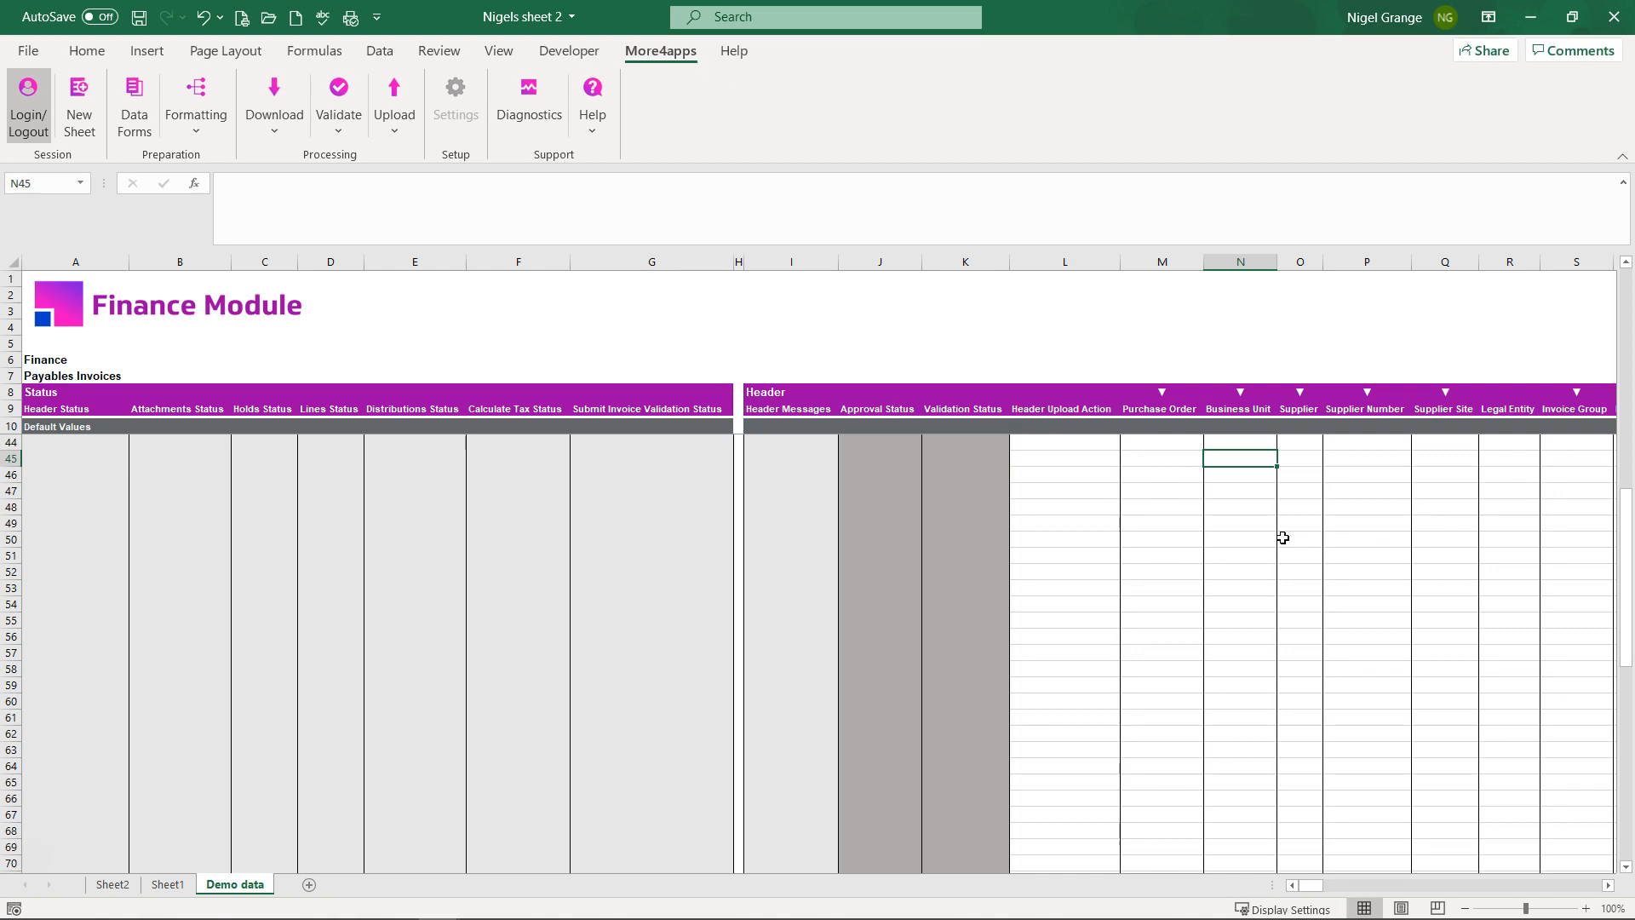
pyautogui.click(12, 427)
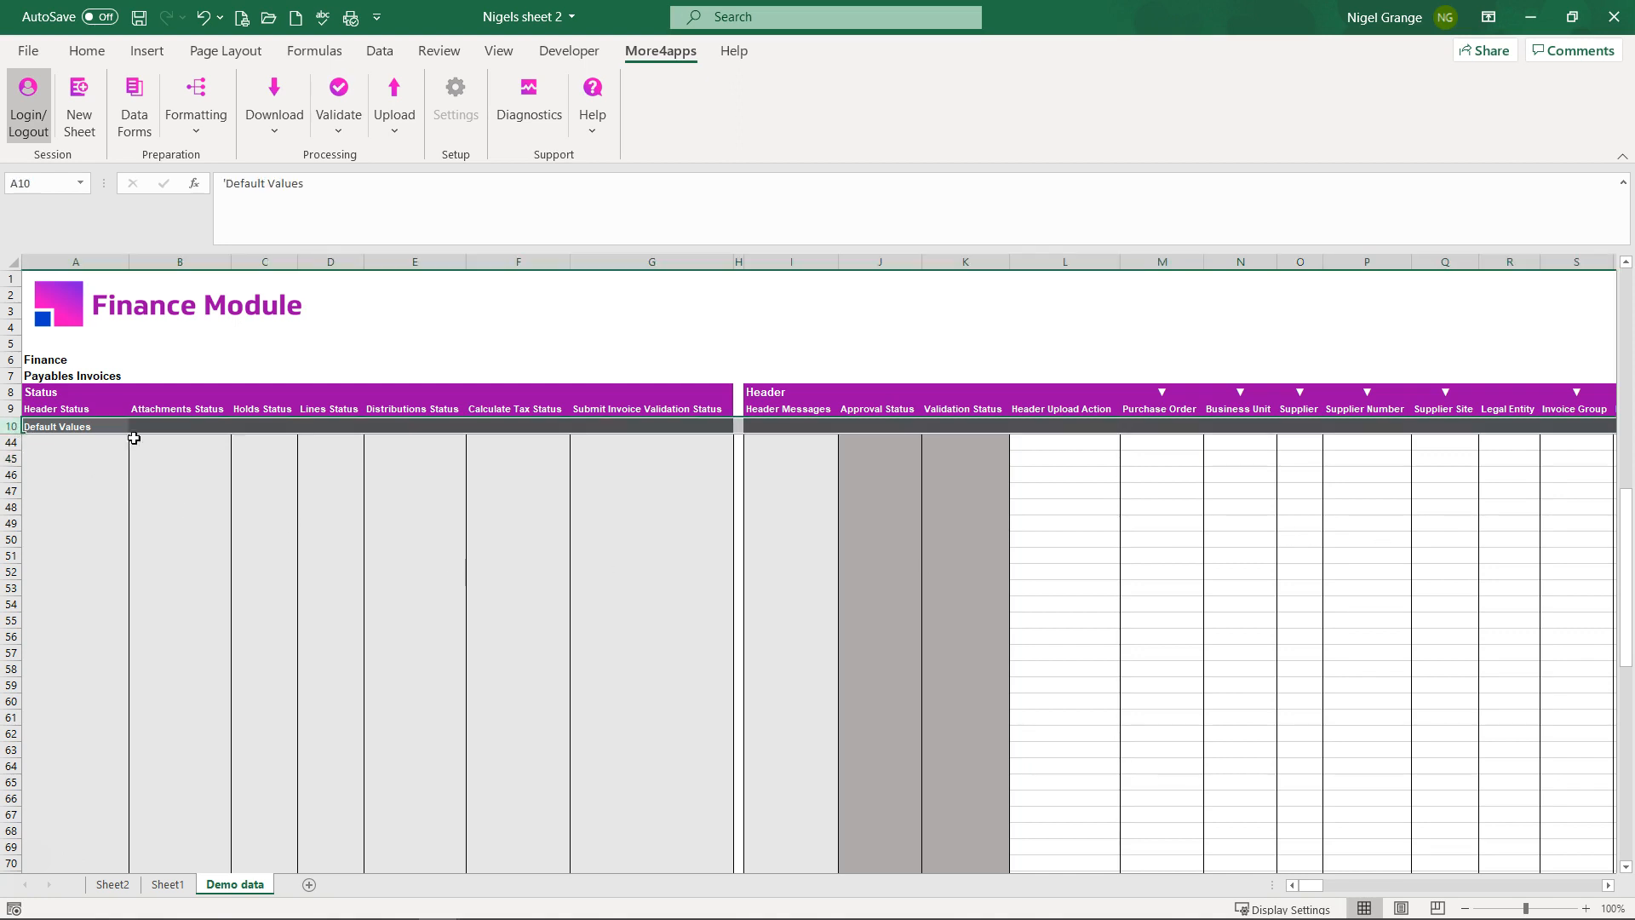
pyautogui.click(1087, 428)
pyautogui.write('Cr')
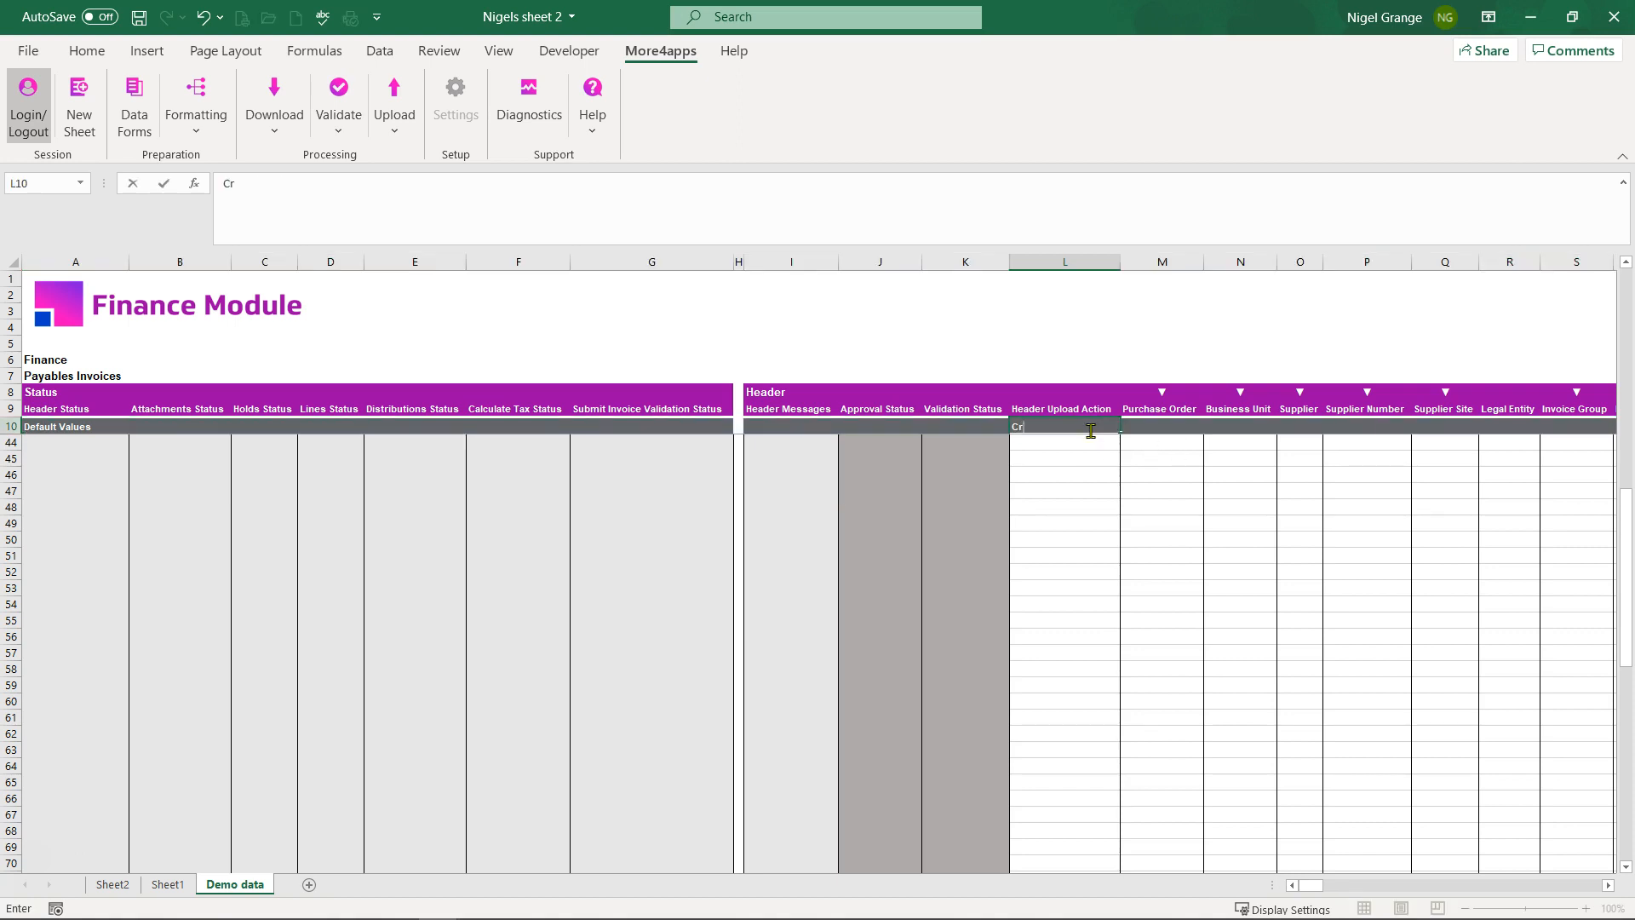
pyautogui.write('eate')
pyautogui.click(1068, 487)
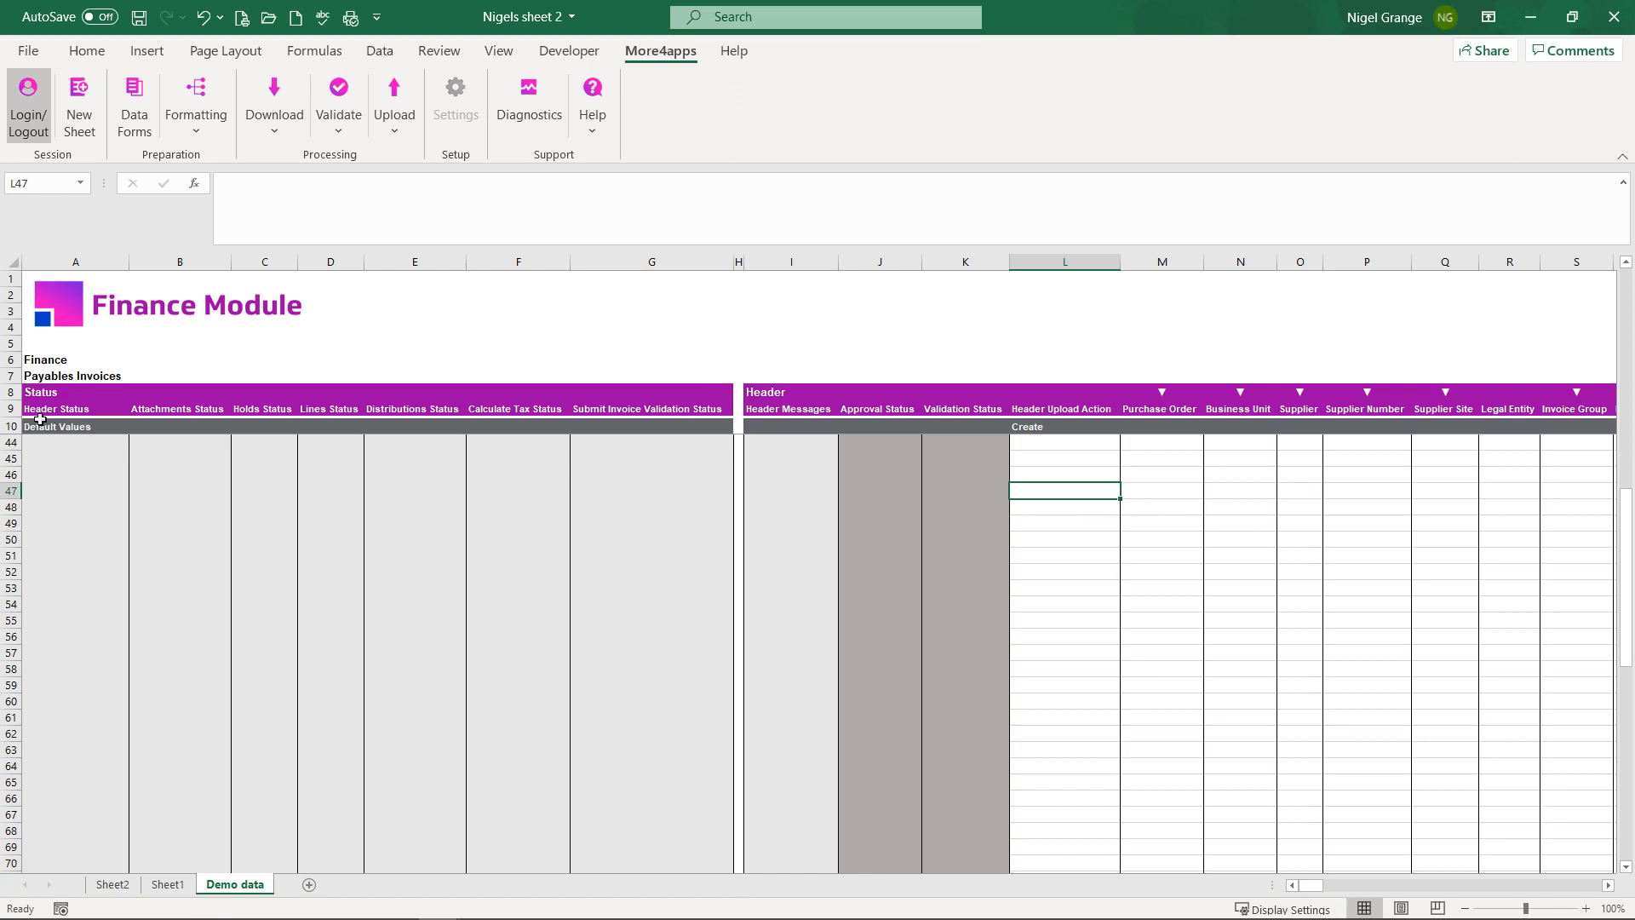
pyautogui.click(12, 407)
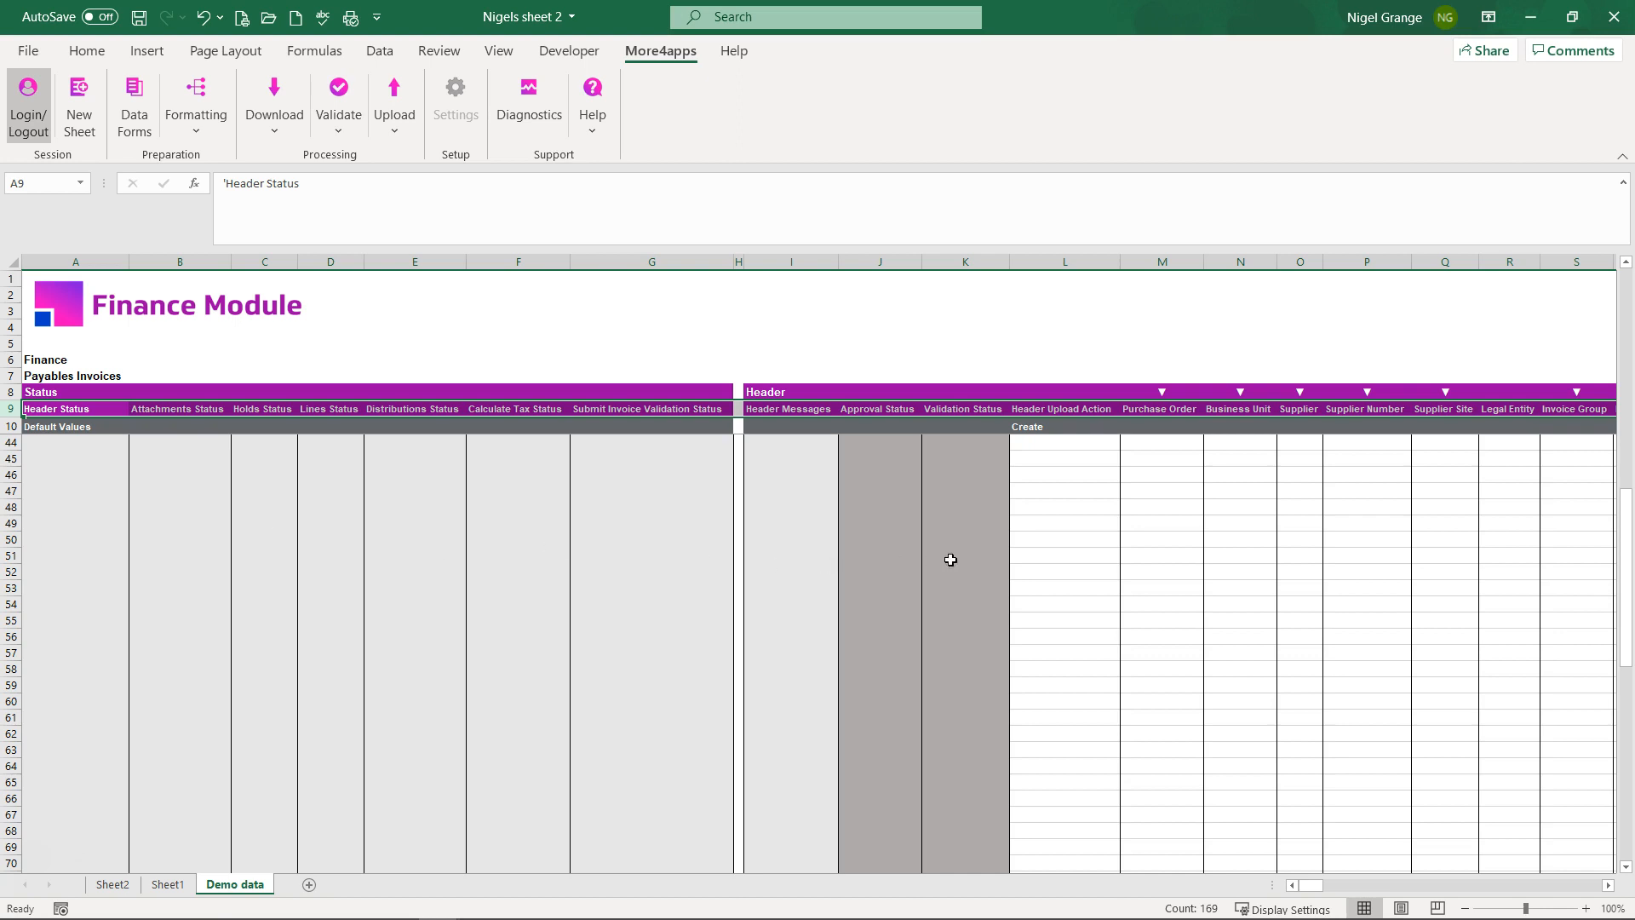
pyautogui.click(1059, 409)
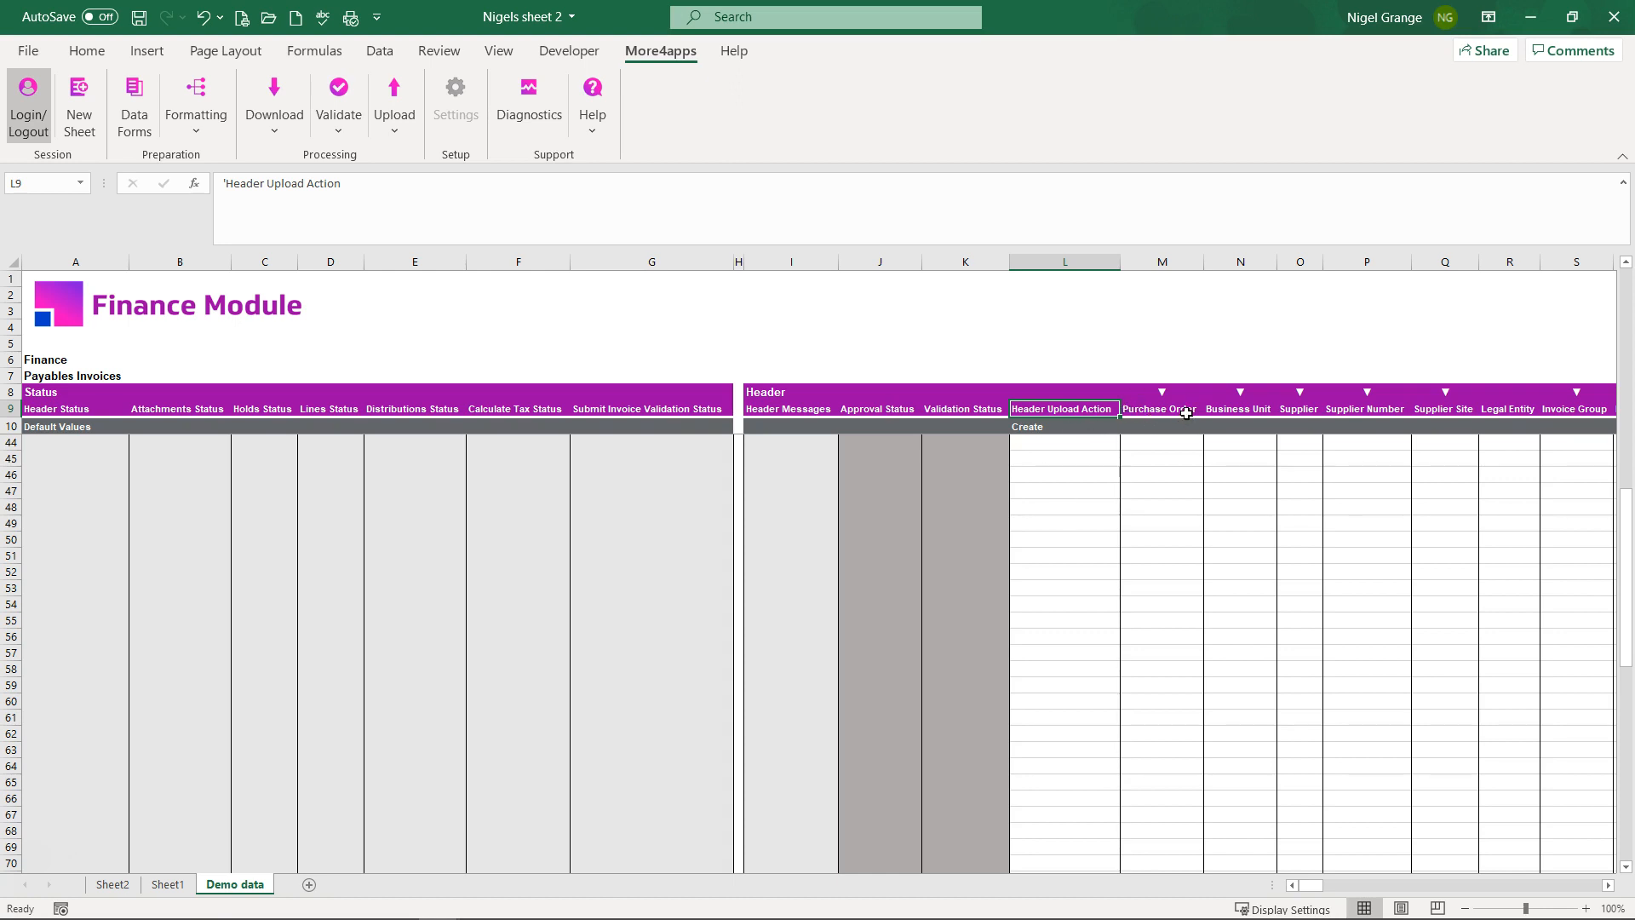
pyautogui.click(1156, 374)
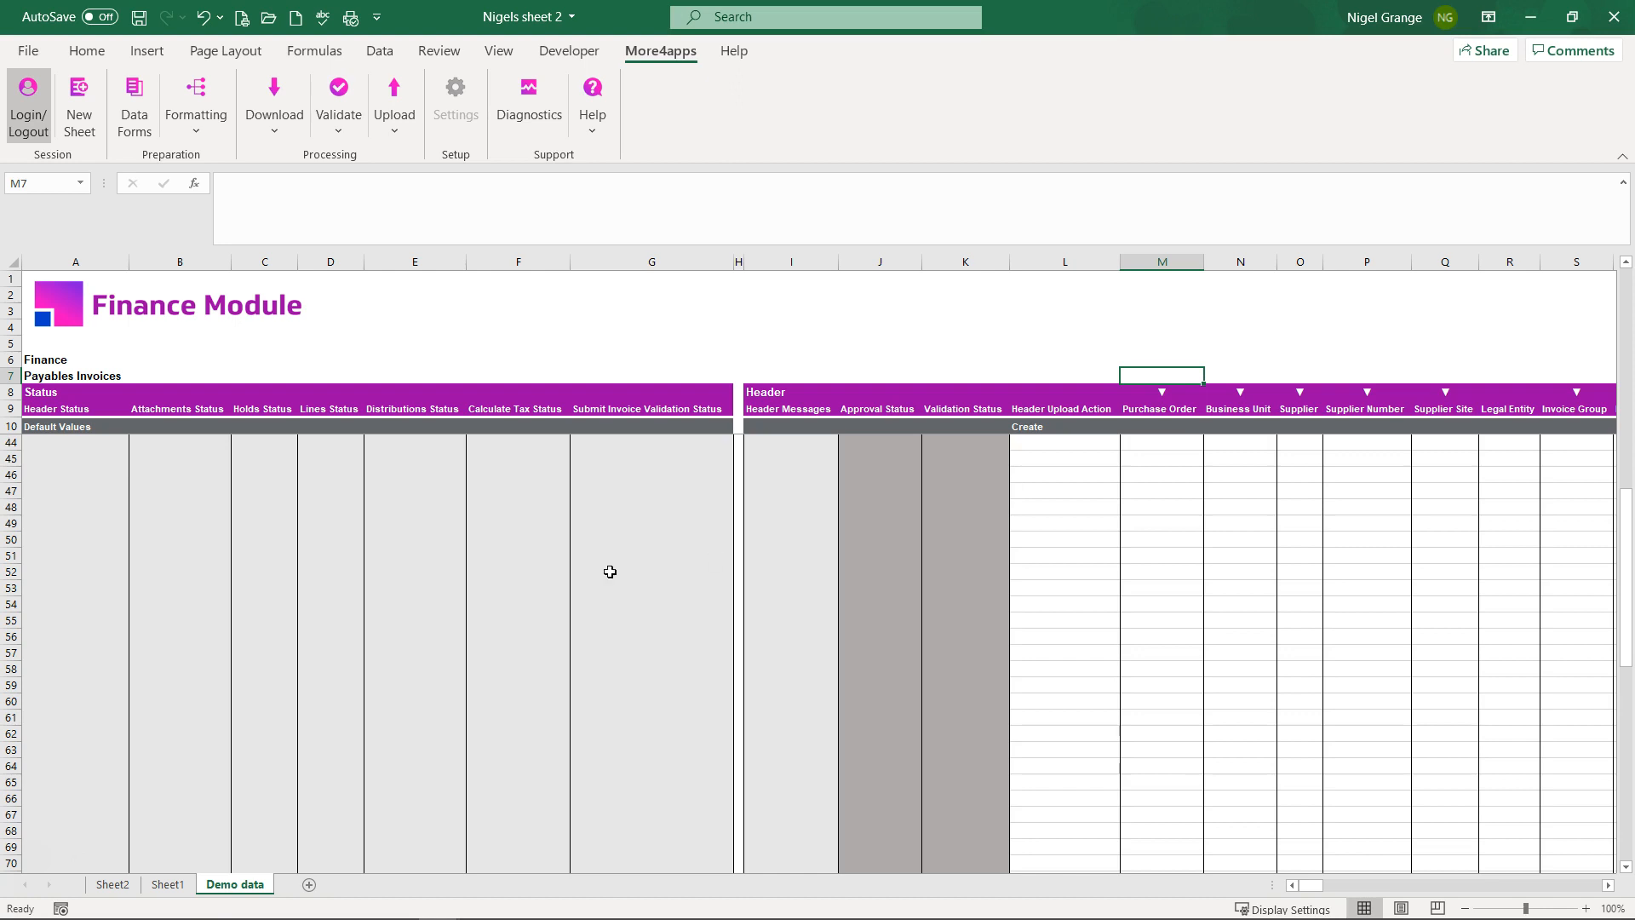
pyautogui.click(1068, 517)
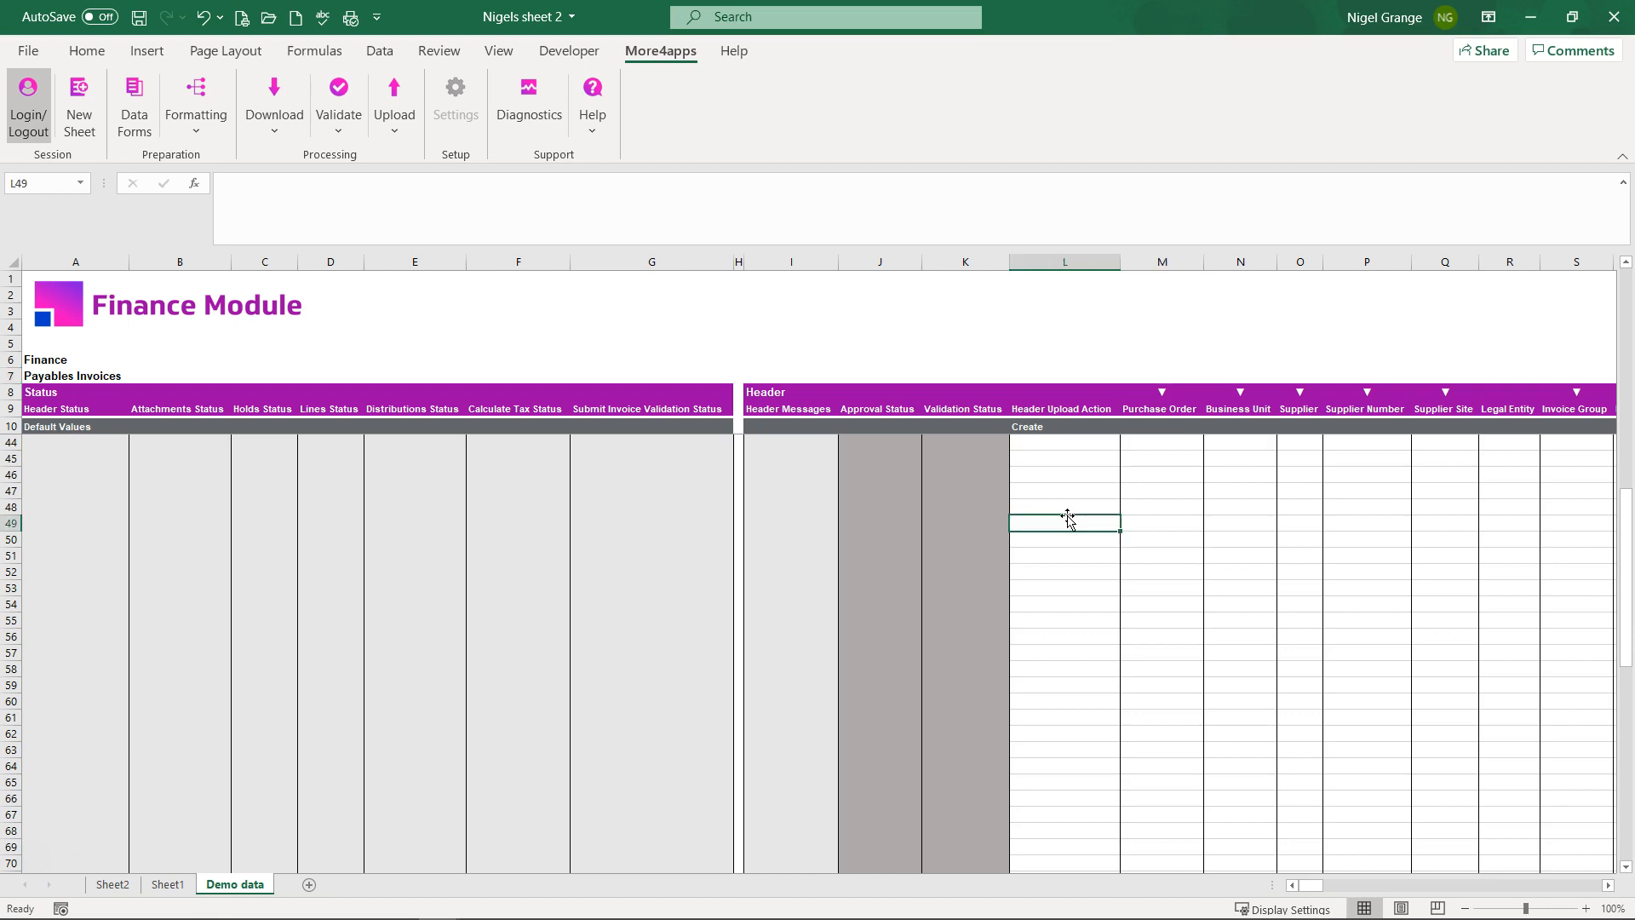
pyautogui.click(1169, 524)
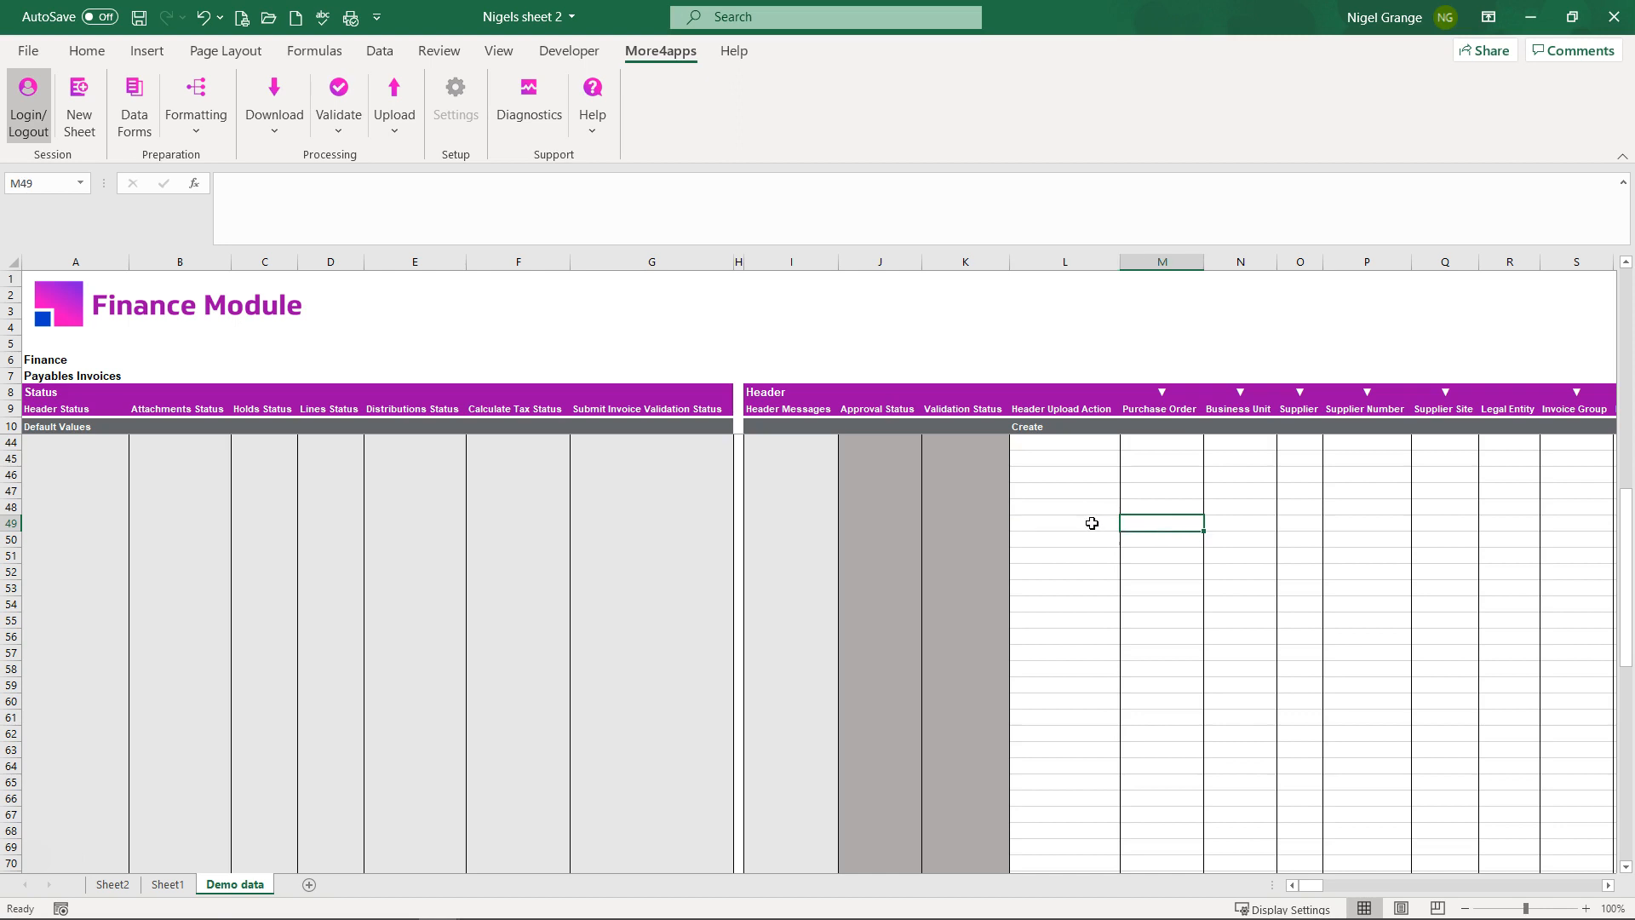
# Step: Set purchase order 164001 in the Header form, filling supplier JGA and business unit US1
pyautogui.click(134, 94)
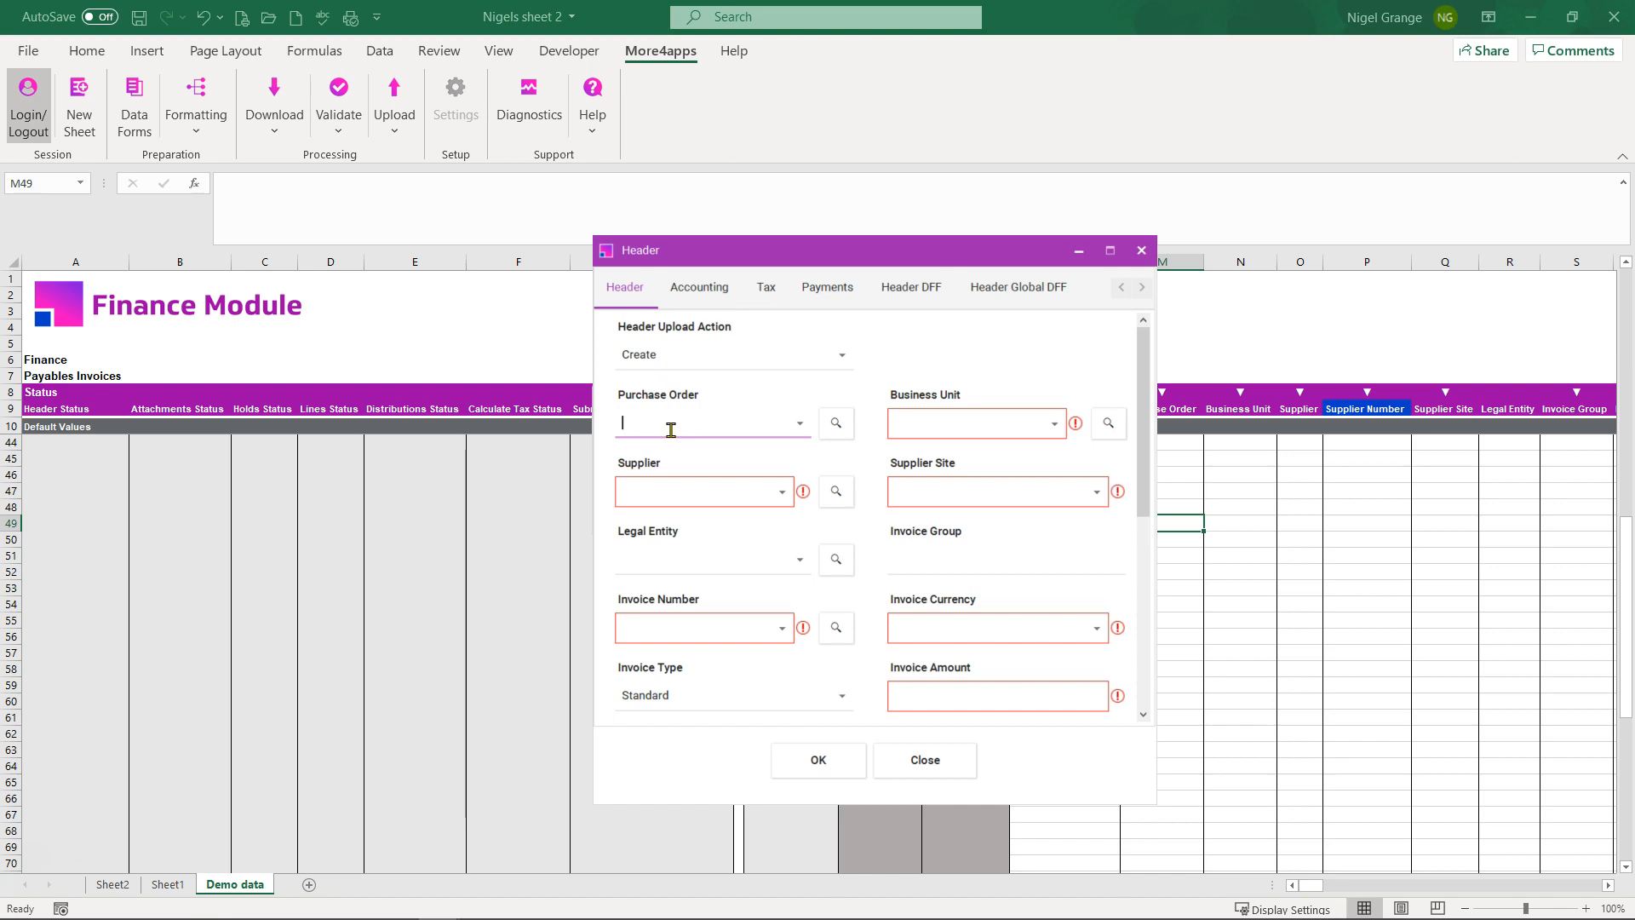
pyautogui.write('!')
pyautogui.write('164')
pyautogui.write('%')
pyautogui.click(835, 423)
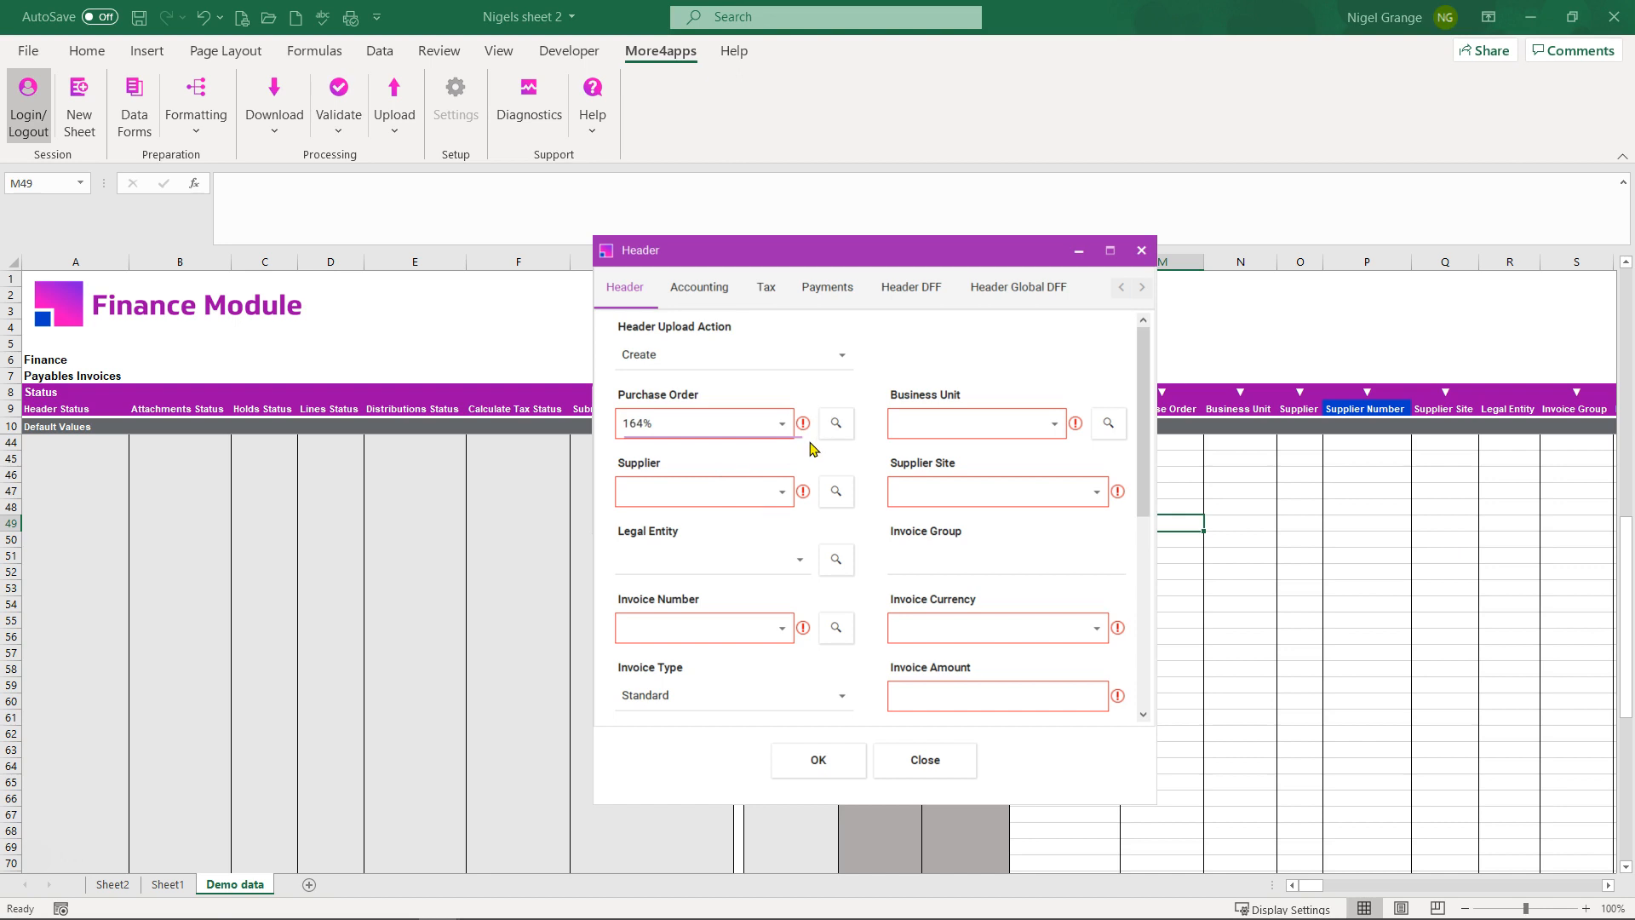
pyautogui.click(782, 423)
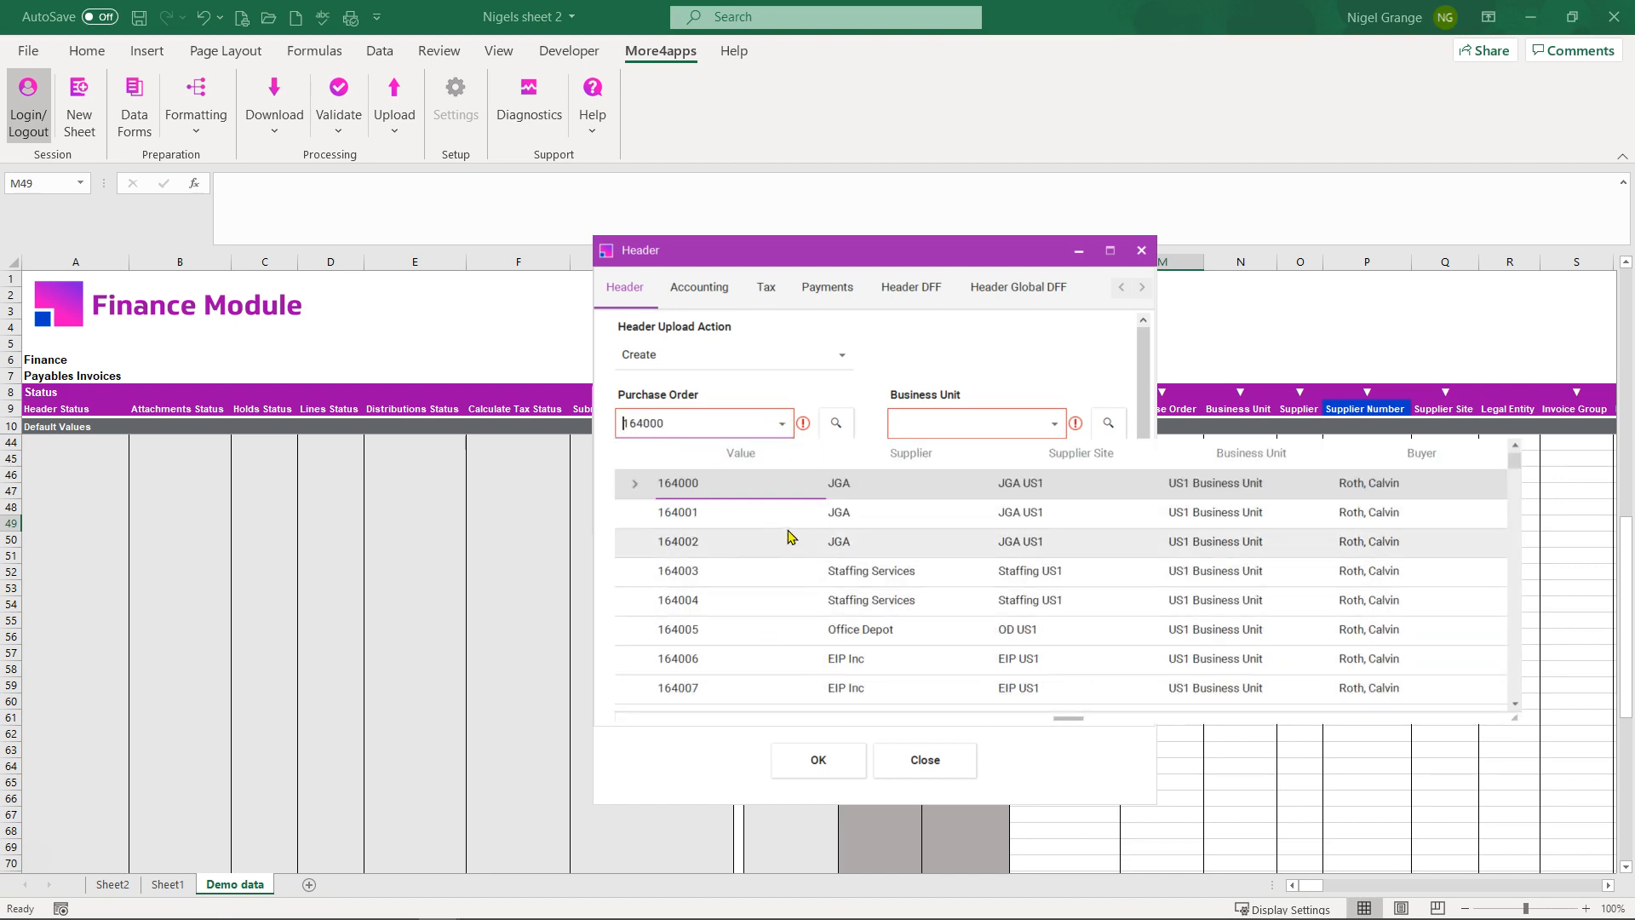
pyautogui.click(712, 512)
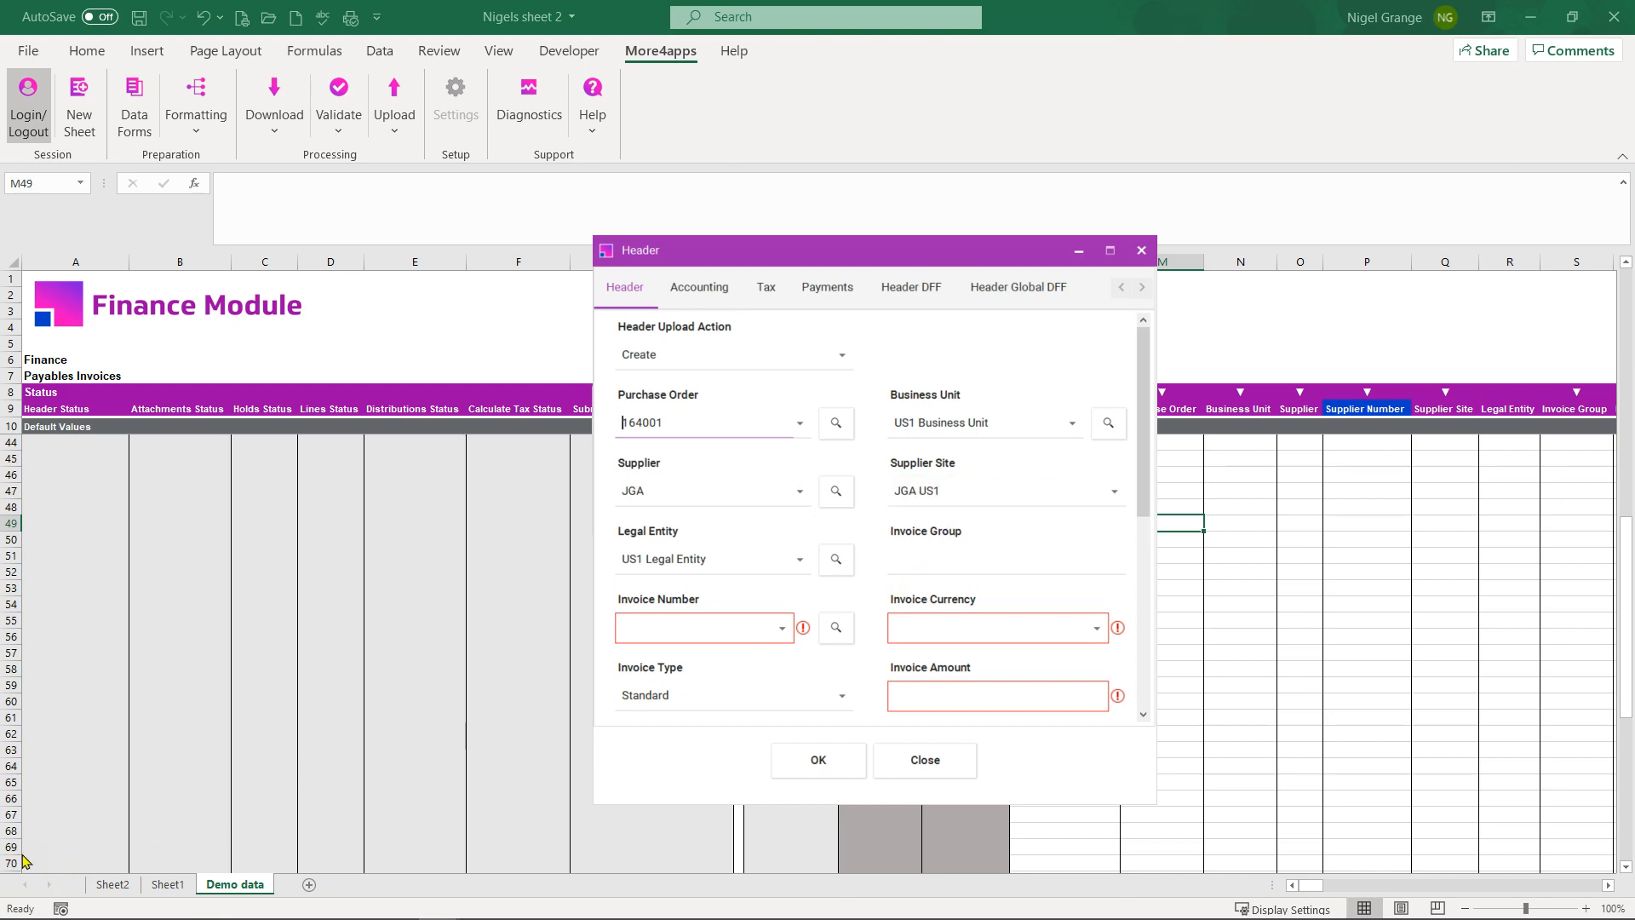
# Step: Enter invoice number 321321, currency USD and amount 100.00 in the Header form
pyautogui.press('Tab')
pyautogui.click(694, 631)
pyautogui.write('321321')
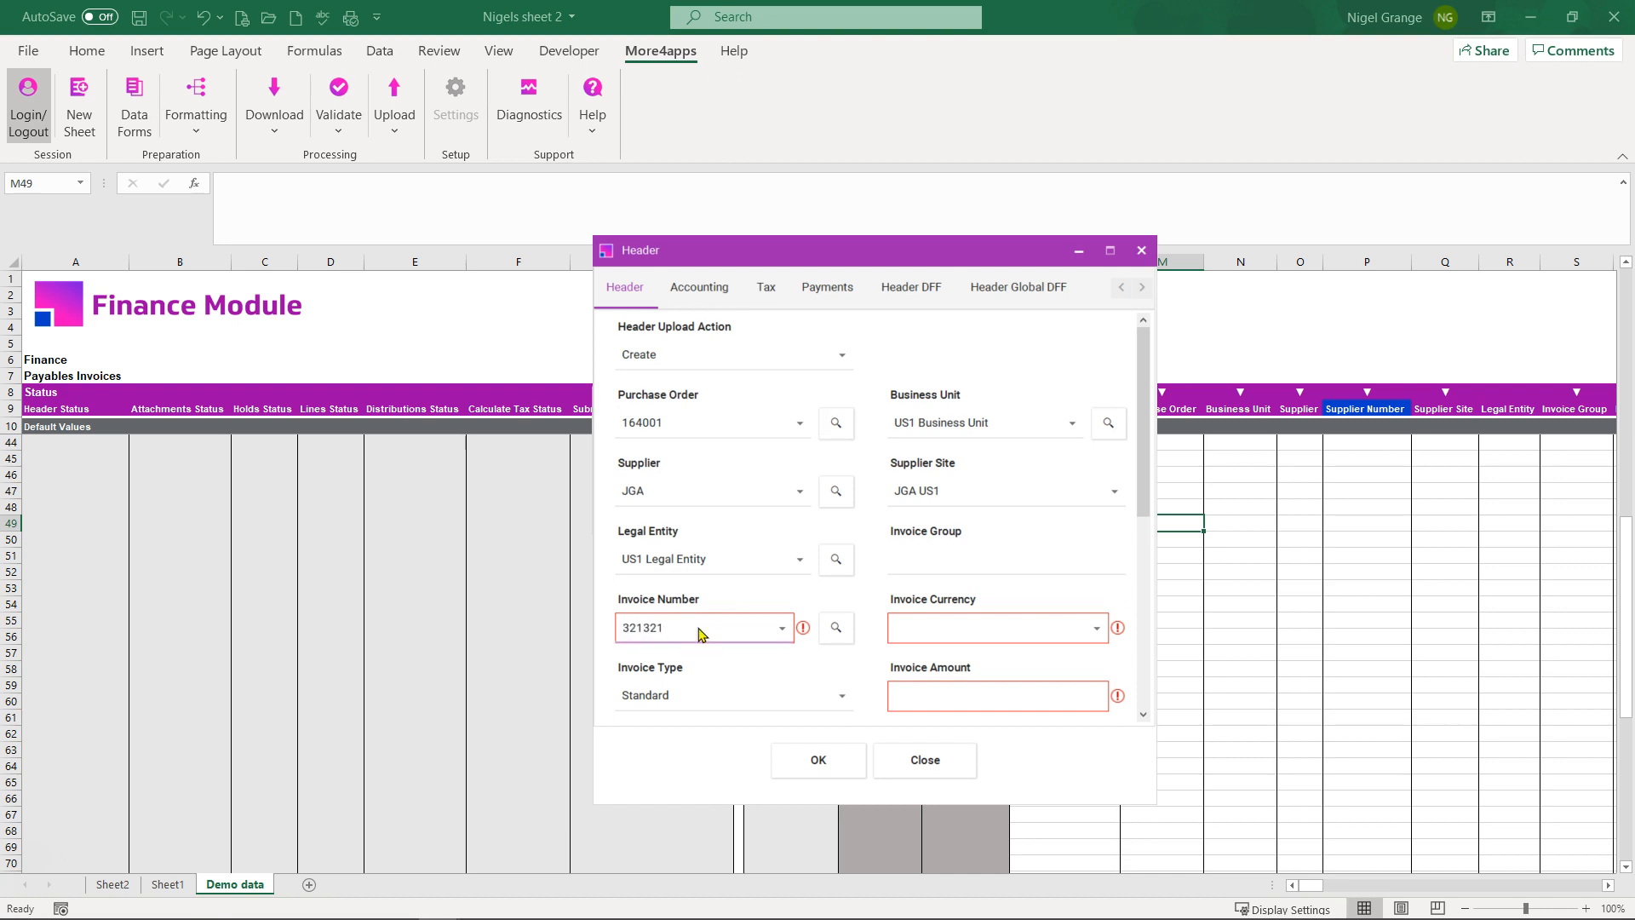
pyautogui.click(993, 627)
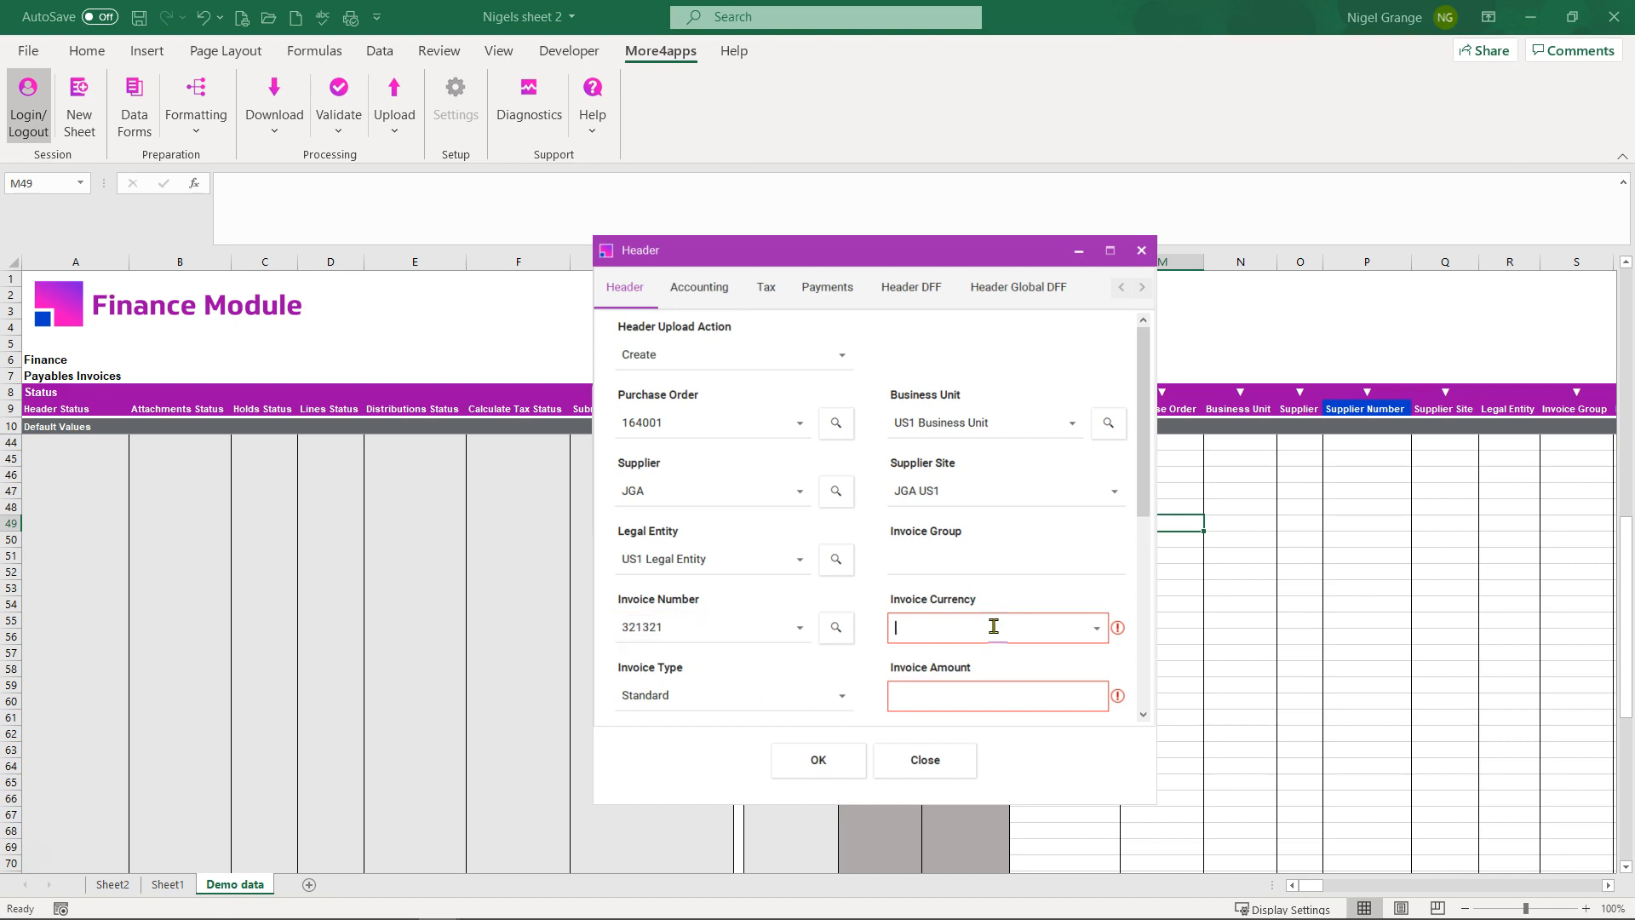
pyautogui.write('USD')
pyautogui.click(1097, 630)
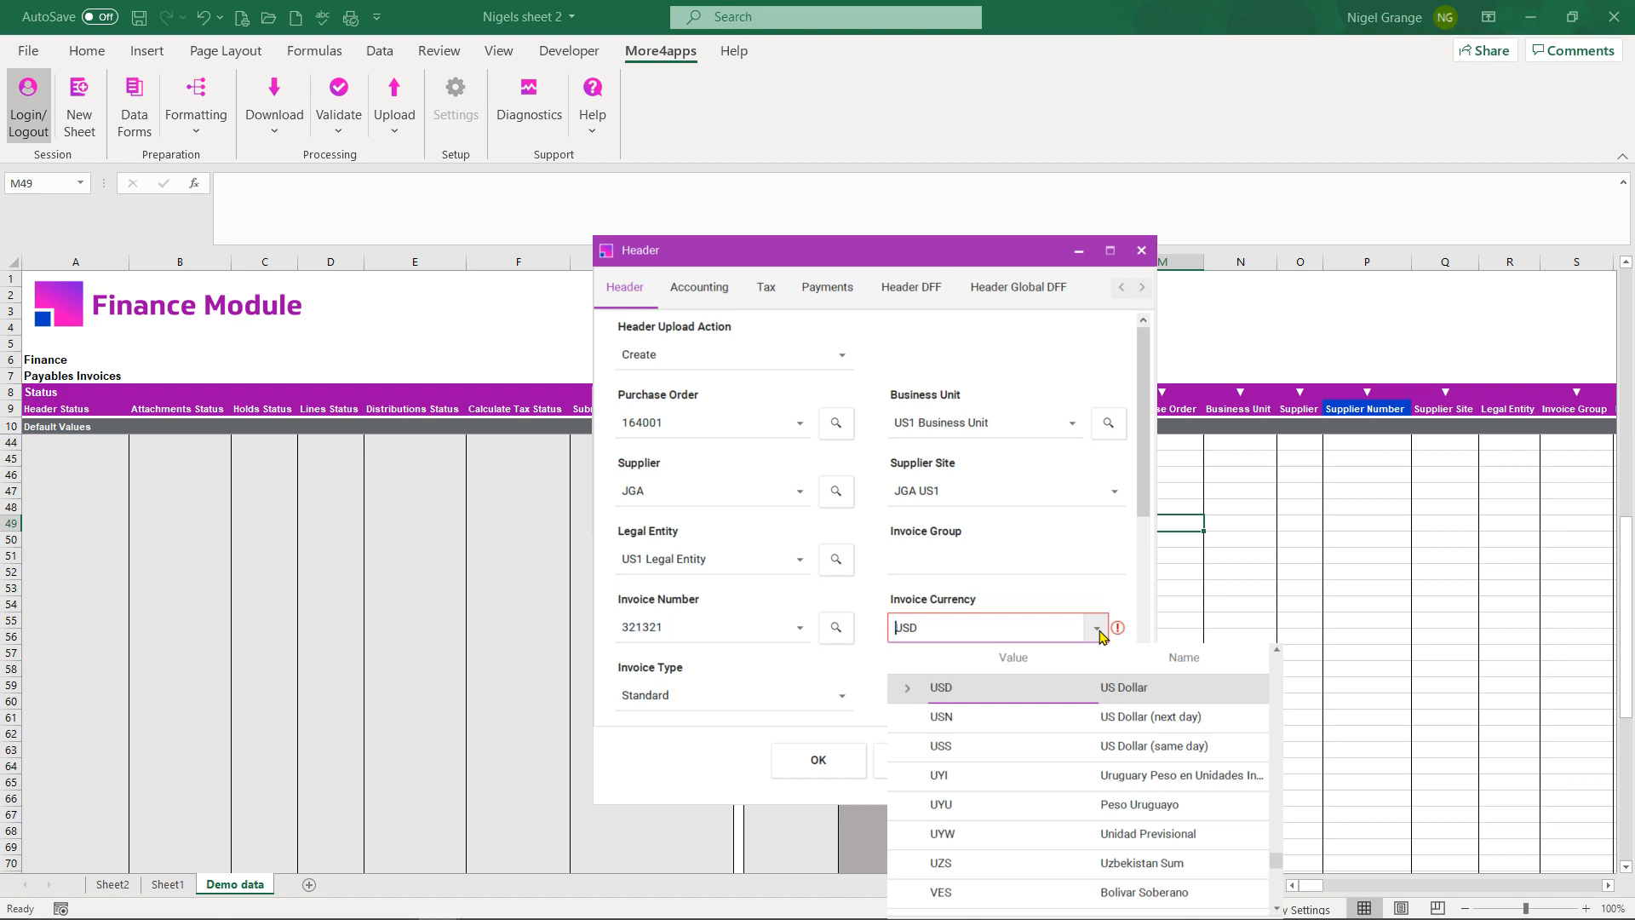
pyautogui.click(979, 632)
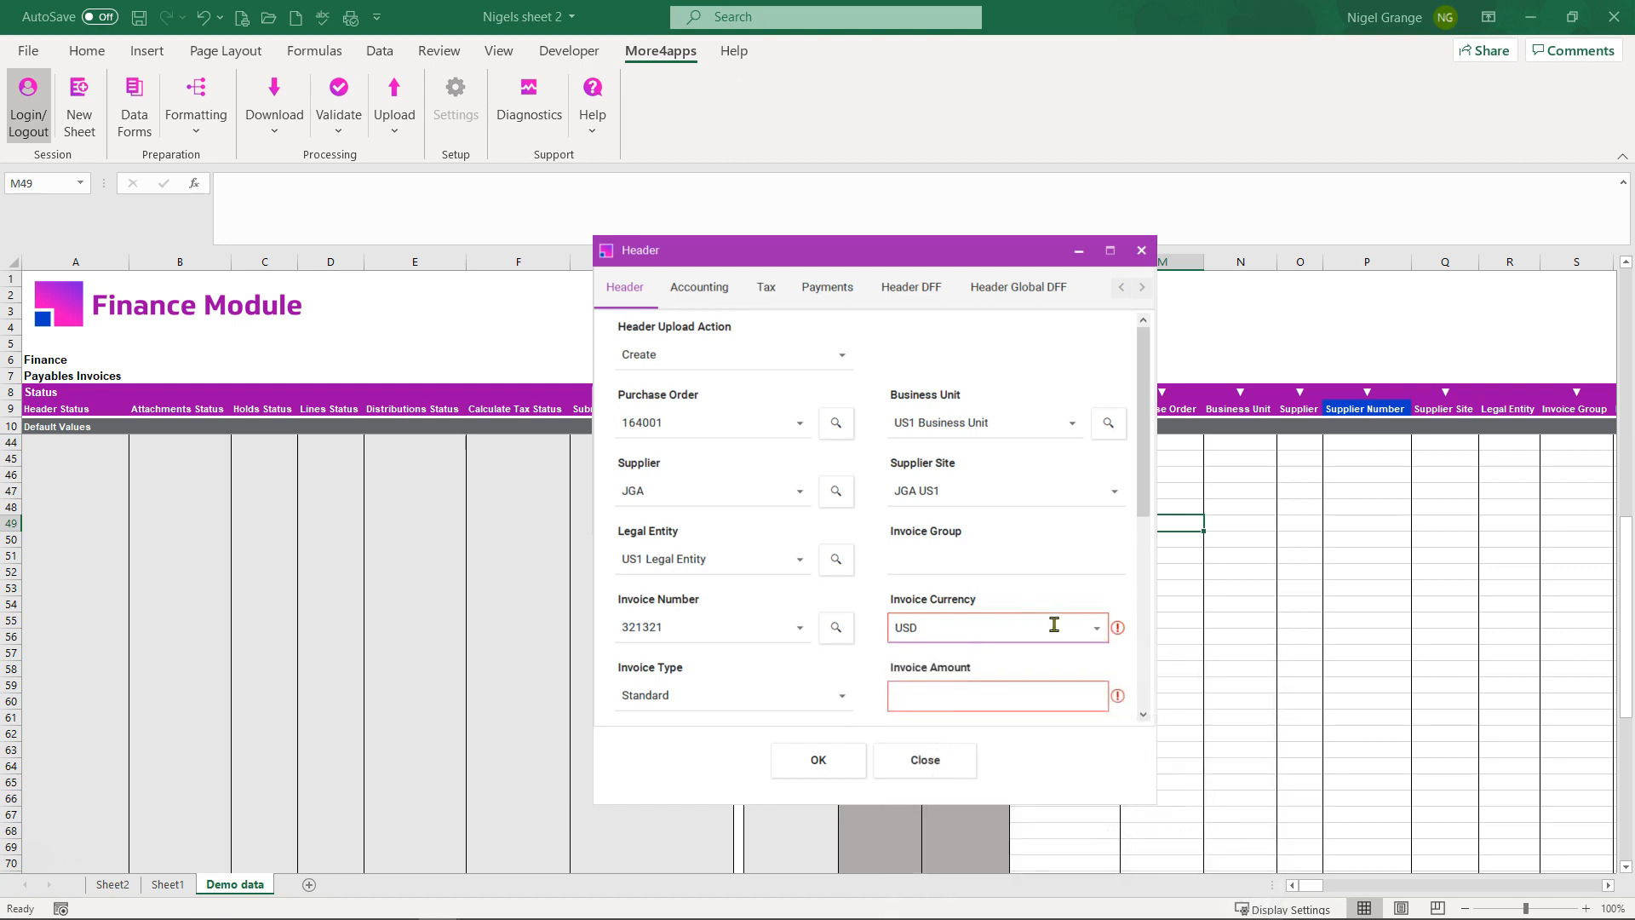
pyautogui.click(962, 698)
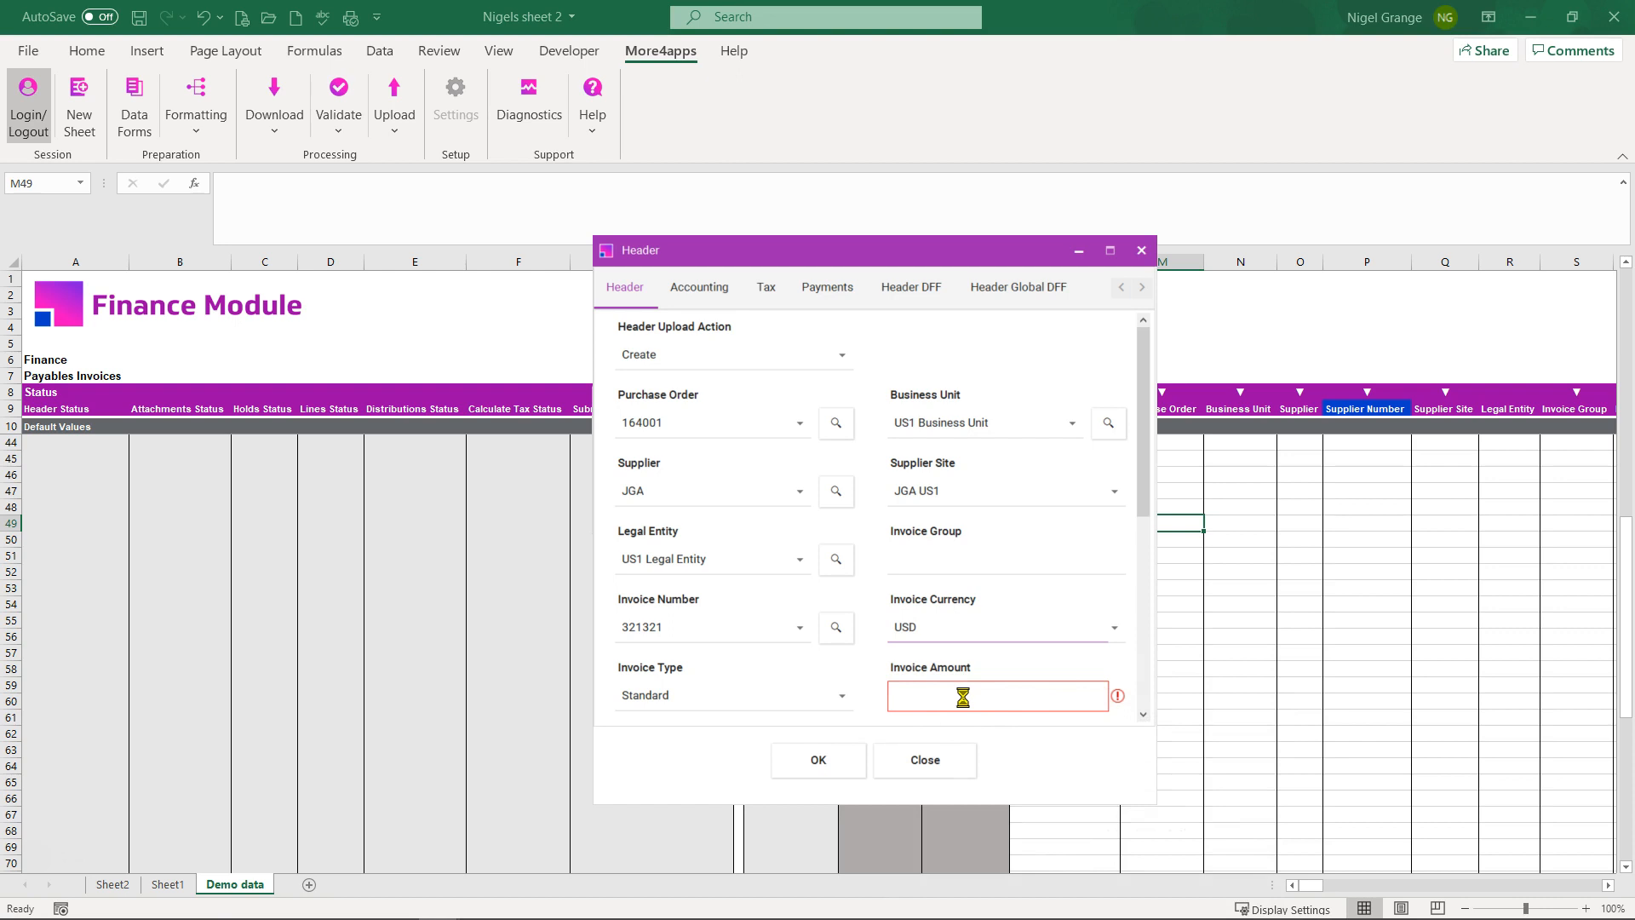
pyautogui.write('100.00')
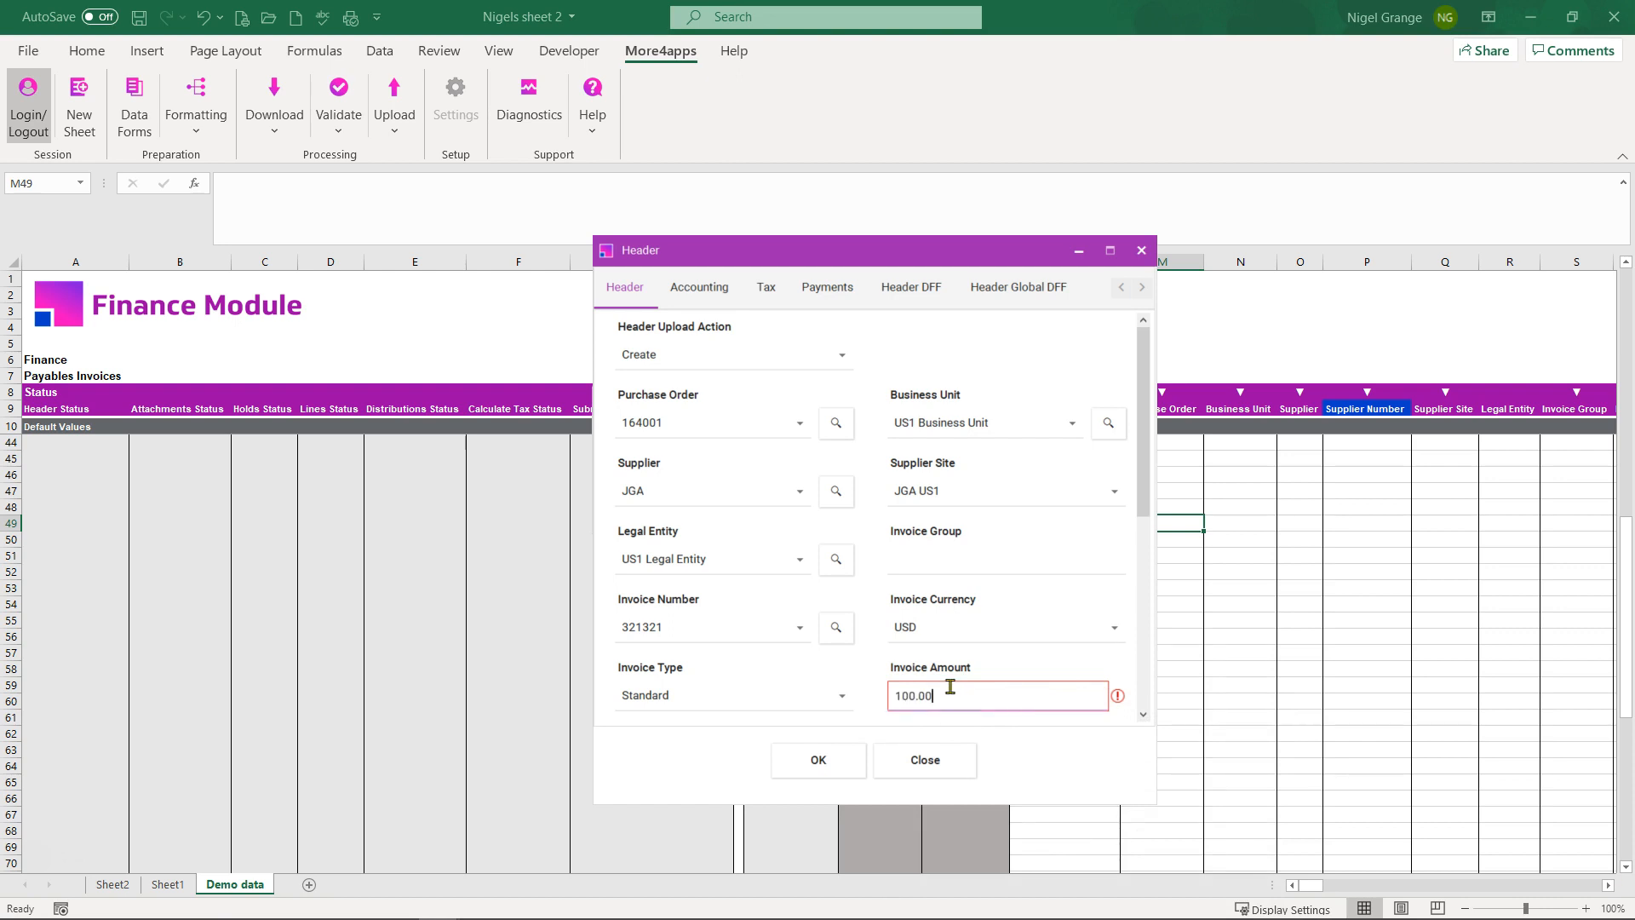
# Step: Set the invoice received date to 26-Mar-21 and write the header into row 49
pyautogui.scroll(-3, 813, 619)
pyautogui.scroll(-3, 813, 620)
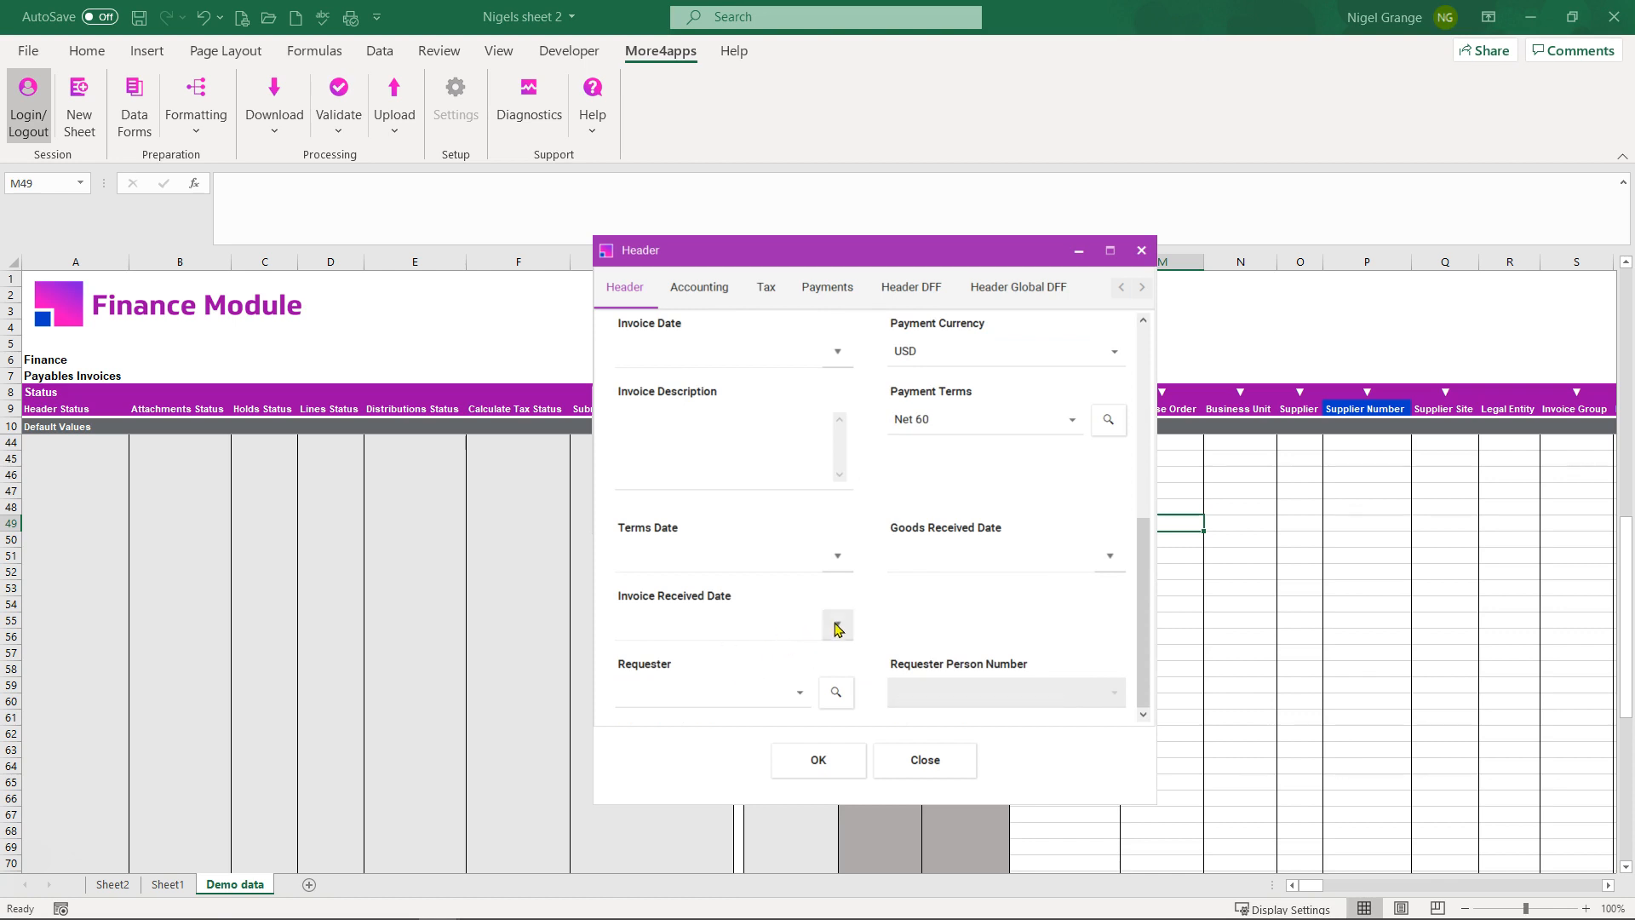
pyautogui.click(838, 628)
pyautogui.click(861, 545)
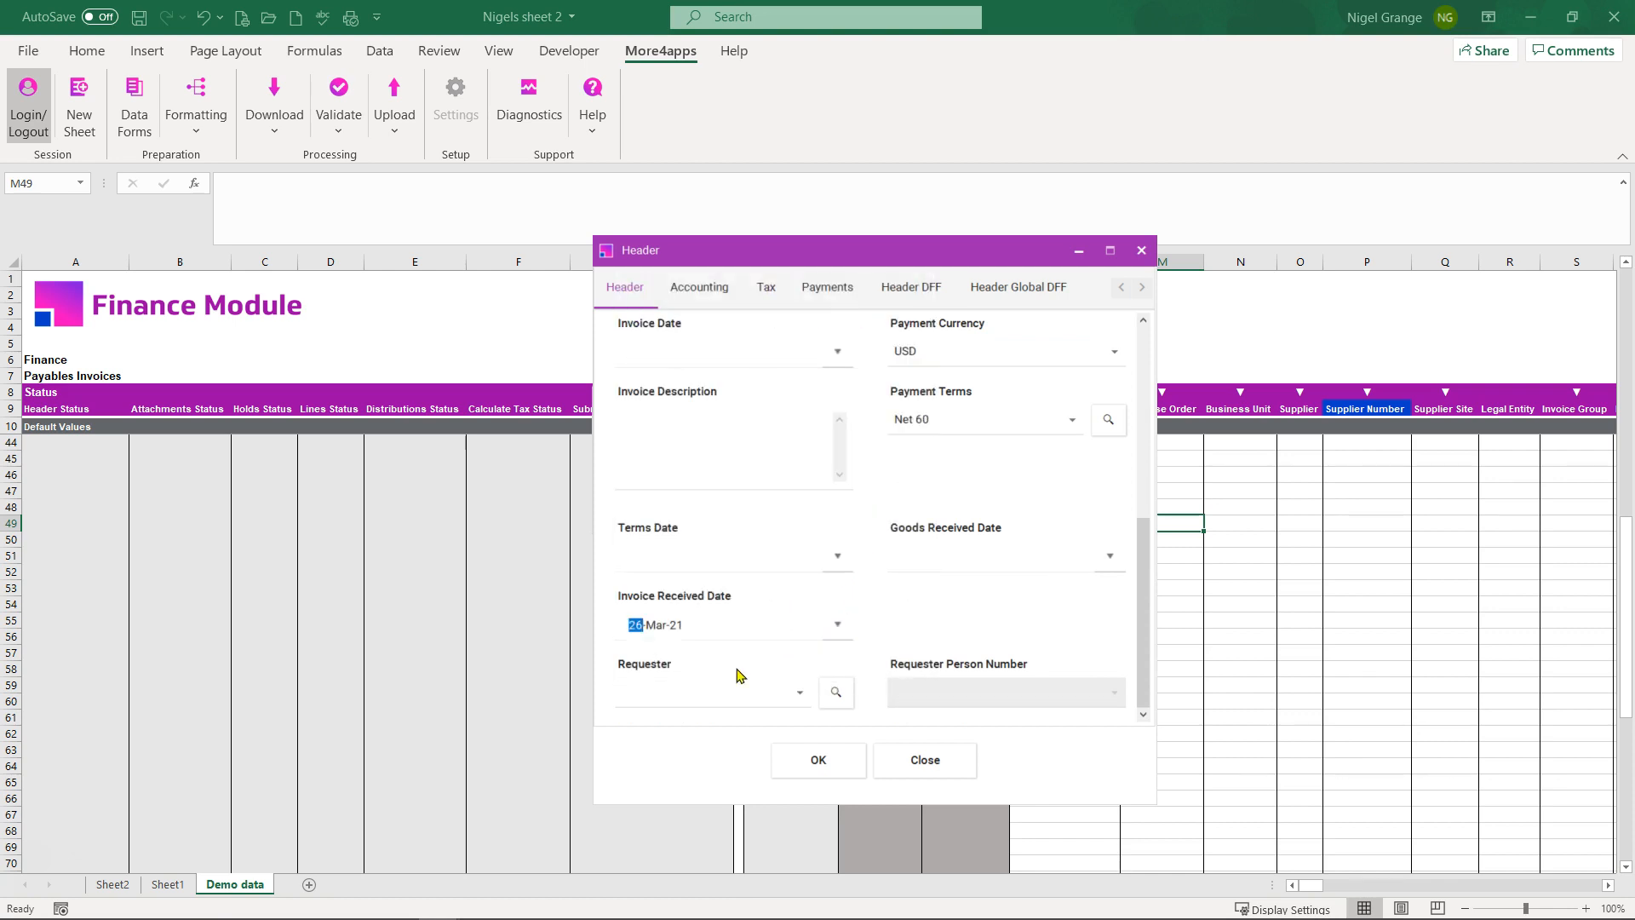
pyautogui.scroll(3, 792, 633)
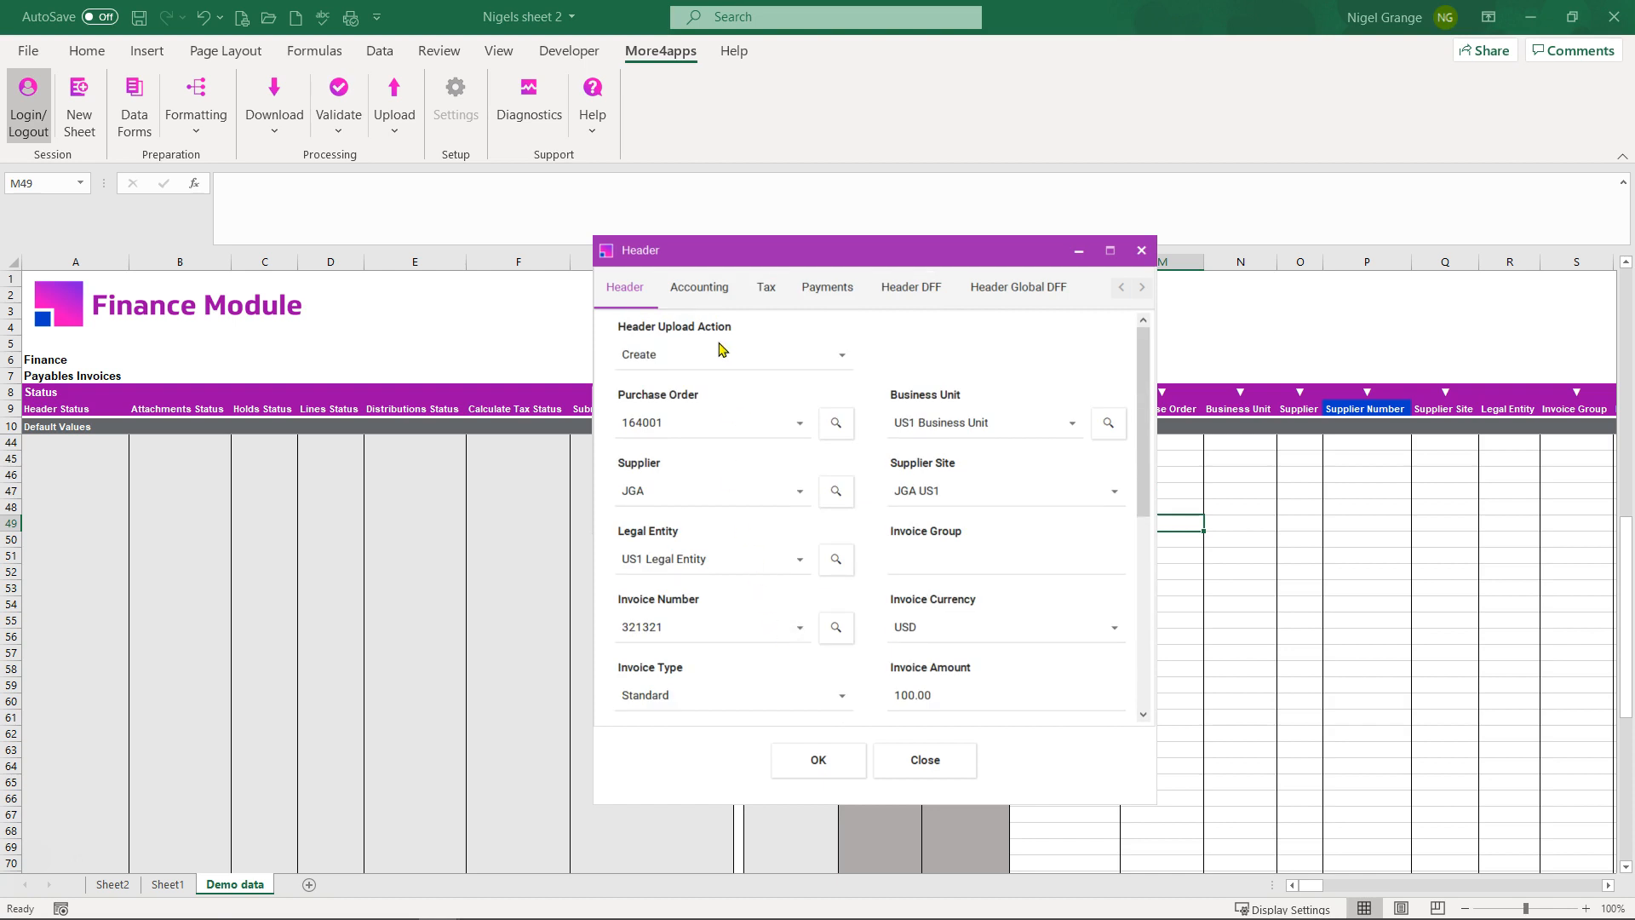
pyautogui.click(701, 289)
pyautogui.click(767, 296)
pyautogui.click(819, 291)
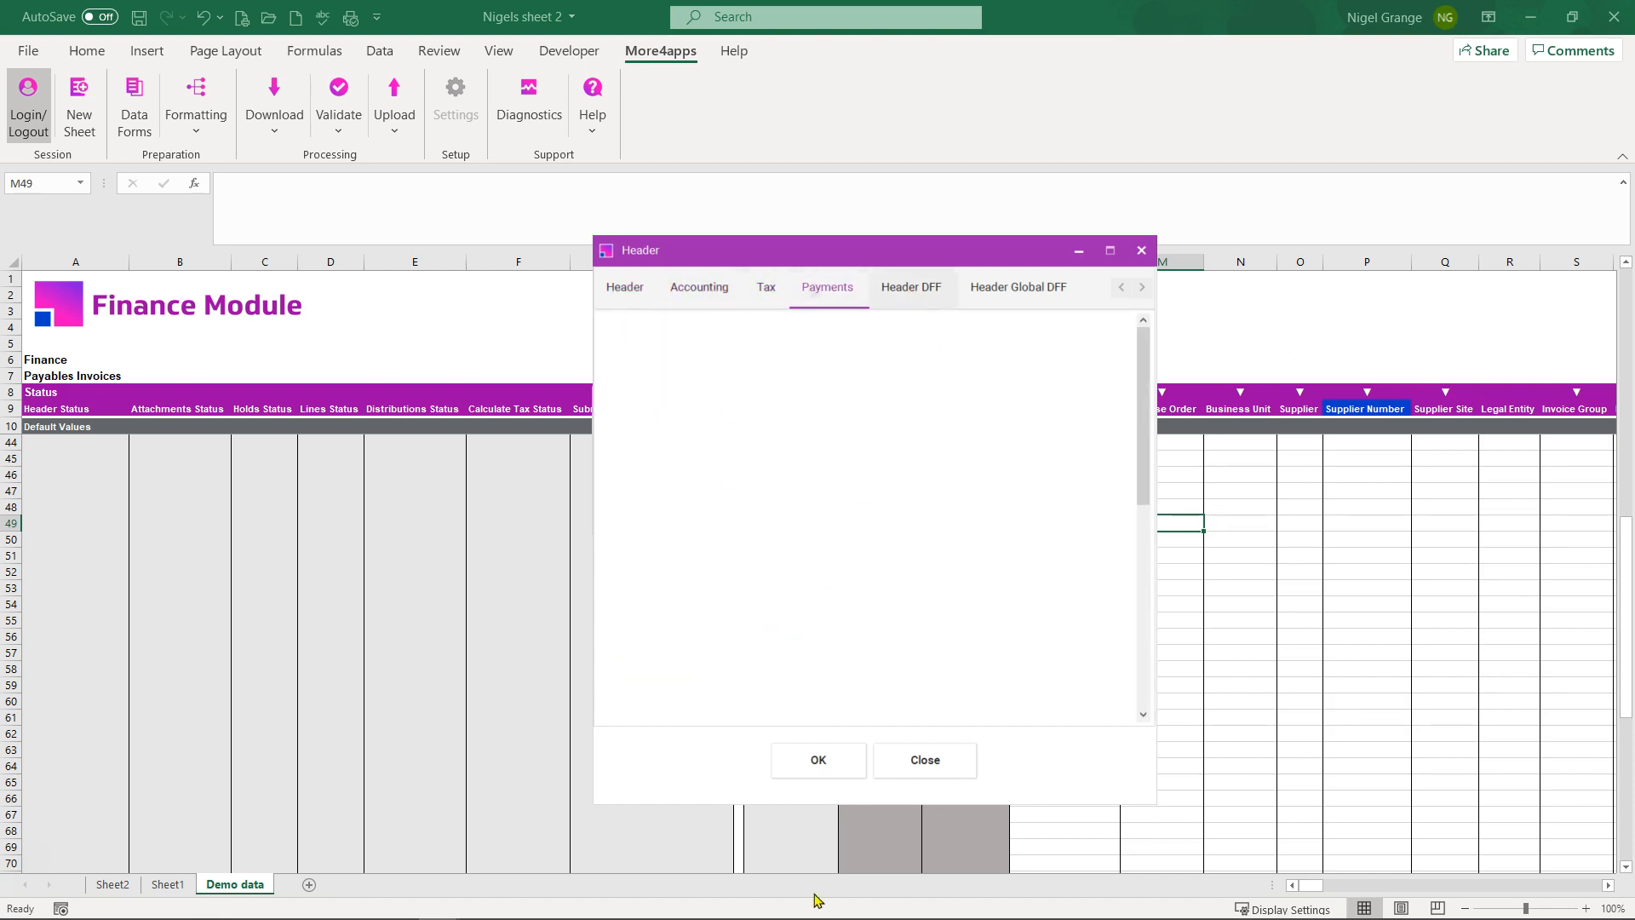
pyautogui.click(818, 762)
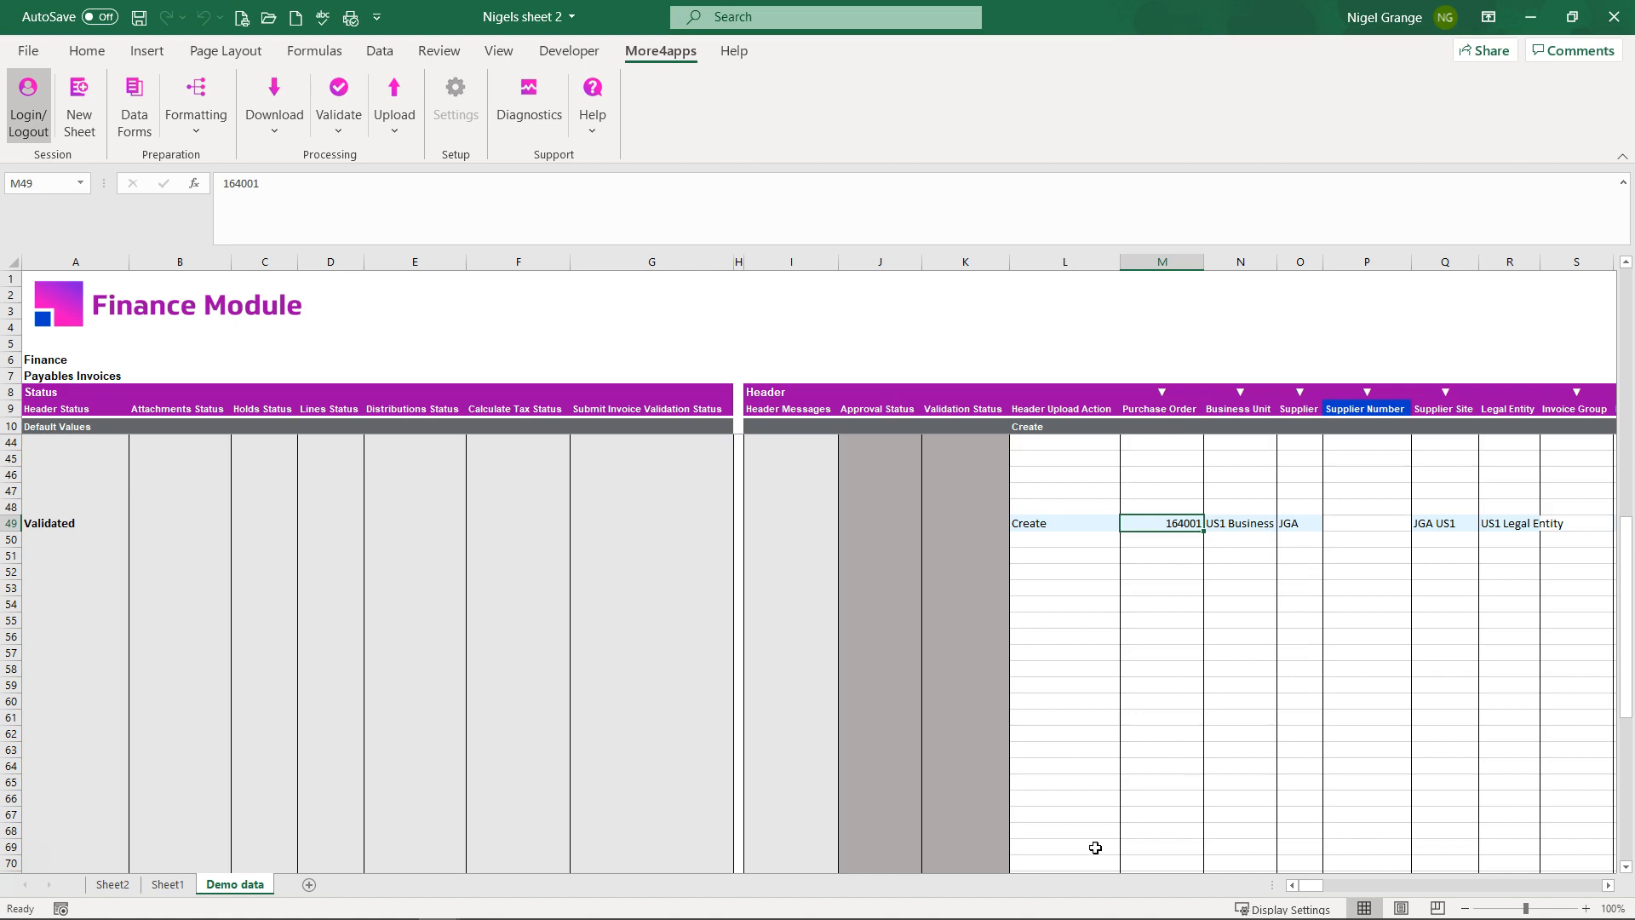
pyautogui.scroll(4, 1079, 573)
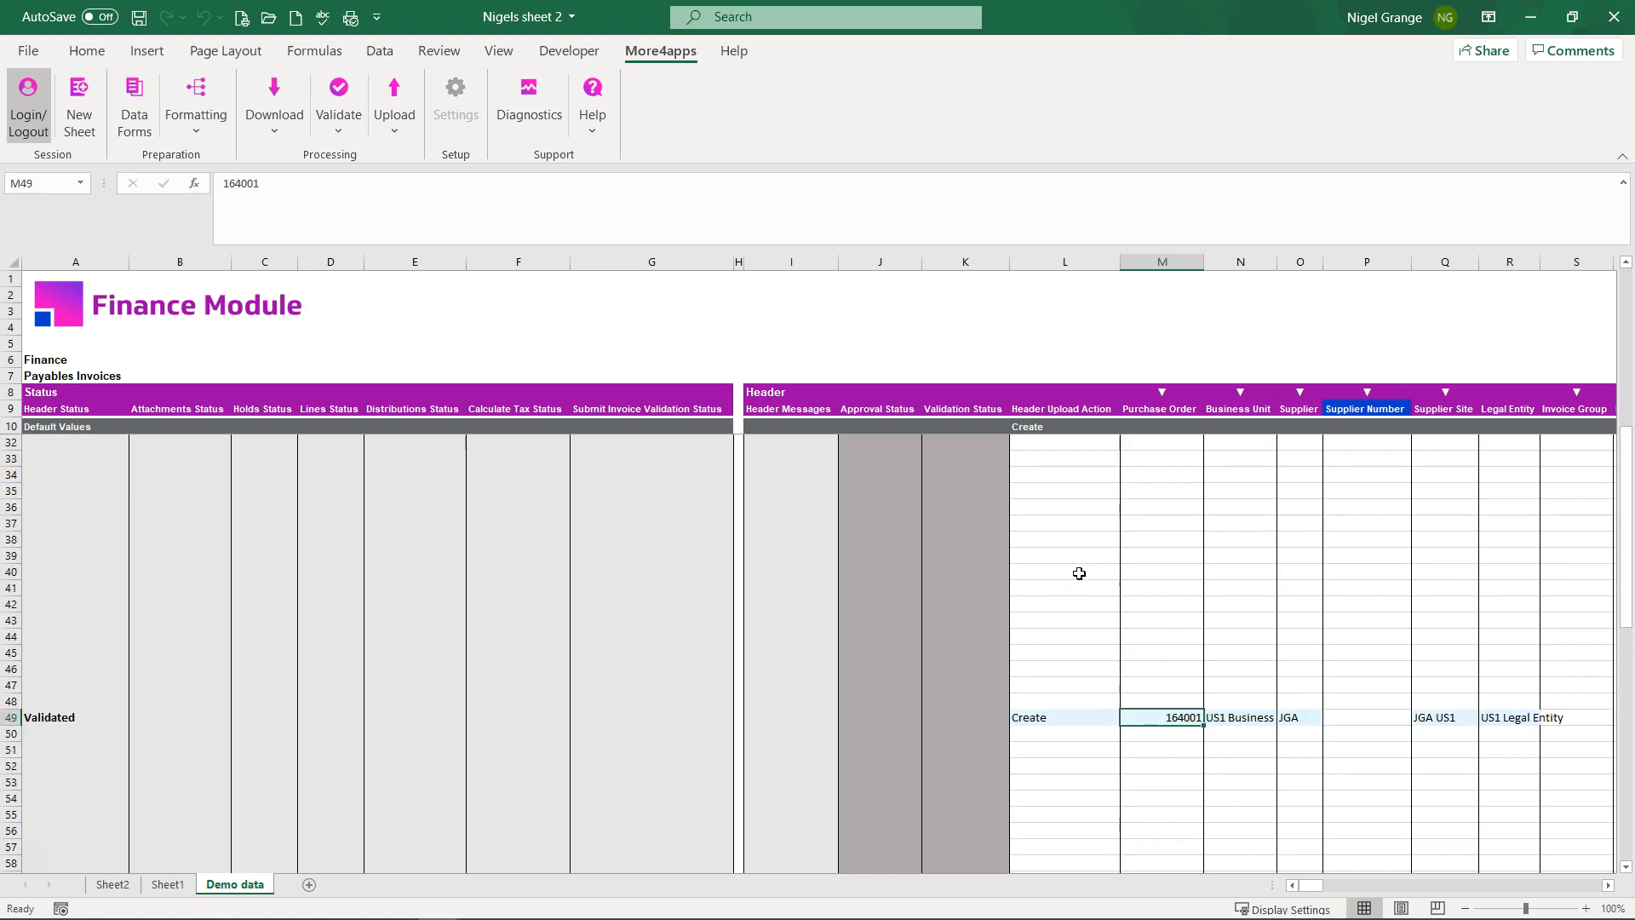
pyautogui.scroll(7, 1157, 704)
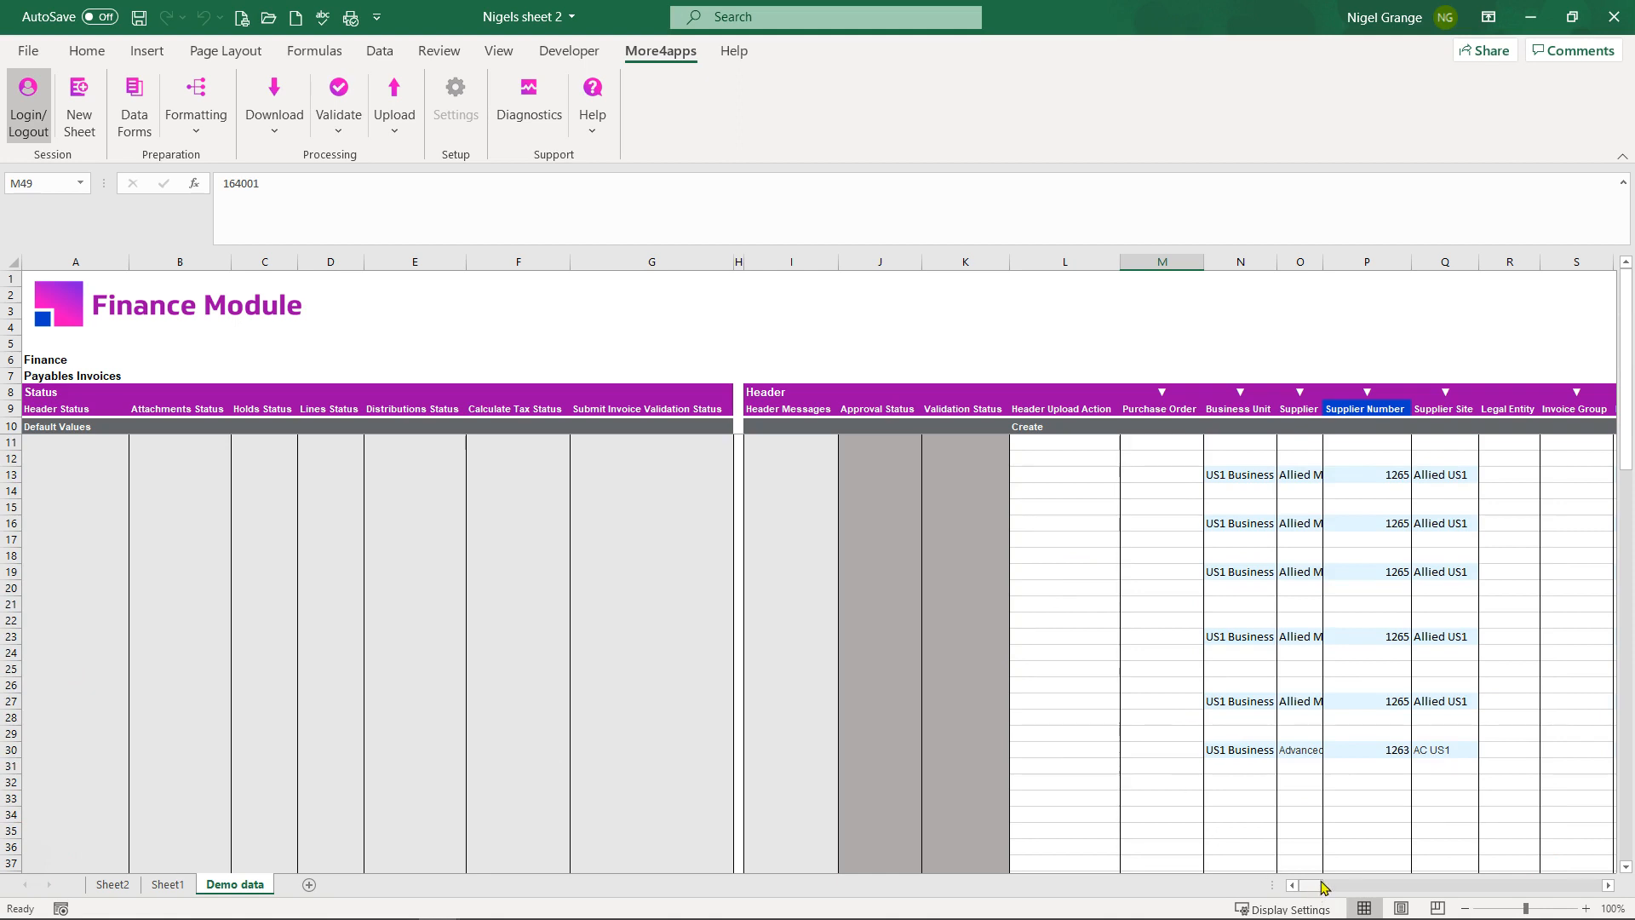
pyautogui.moveTo(1325, 889); pyautogui.dragTo(1367, 890)
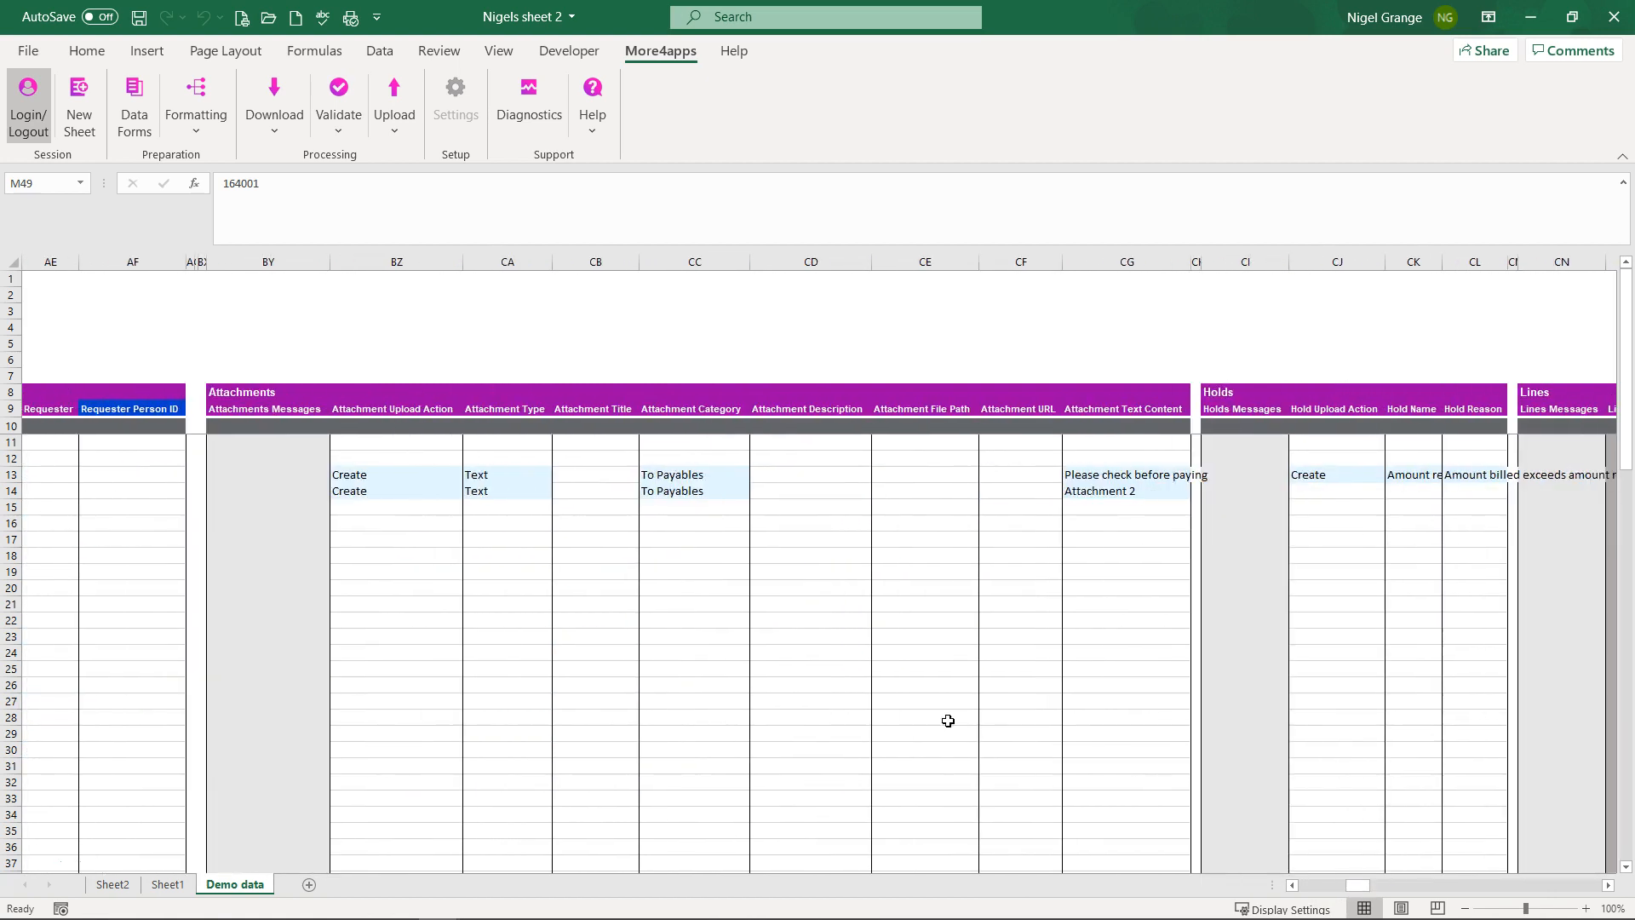
pyautogui.click(431, 477)
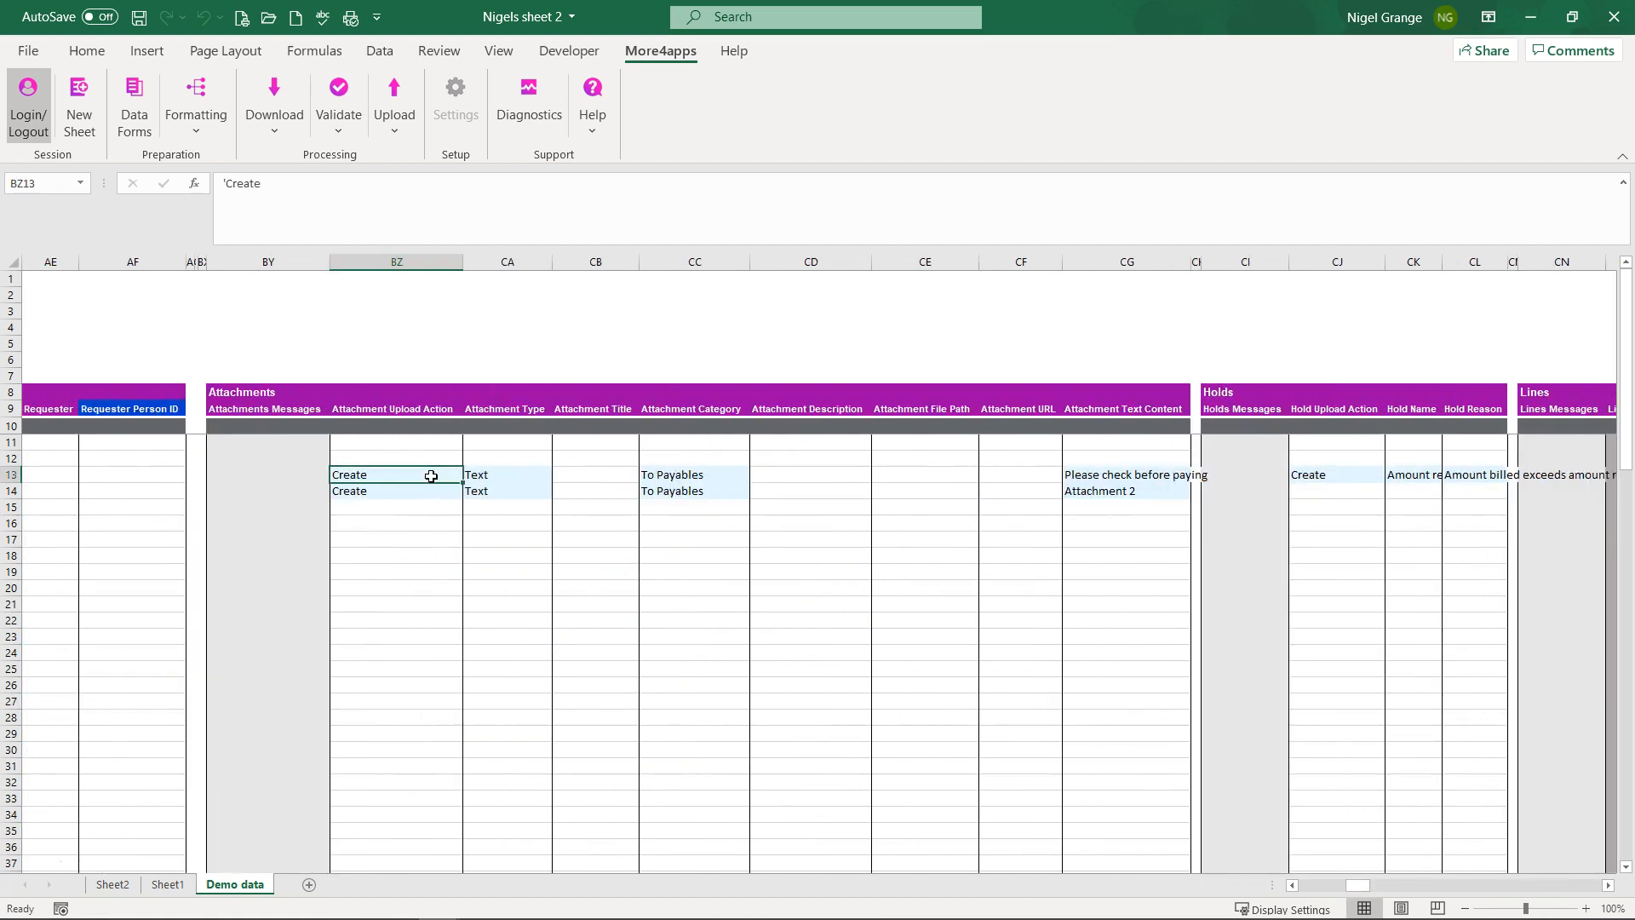
pyautogui.click(423, 493)
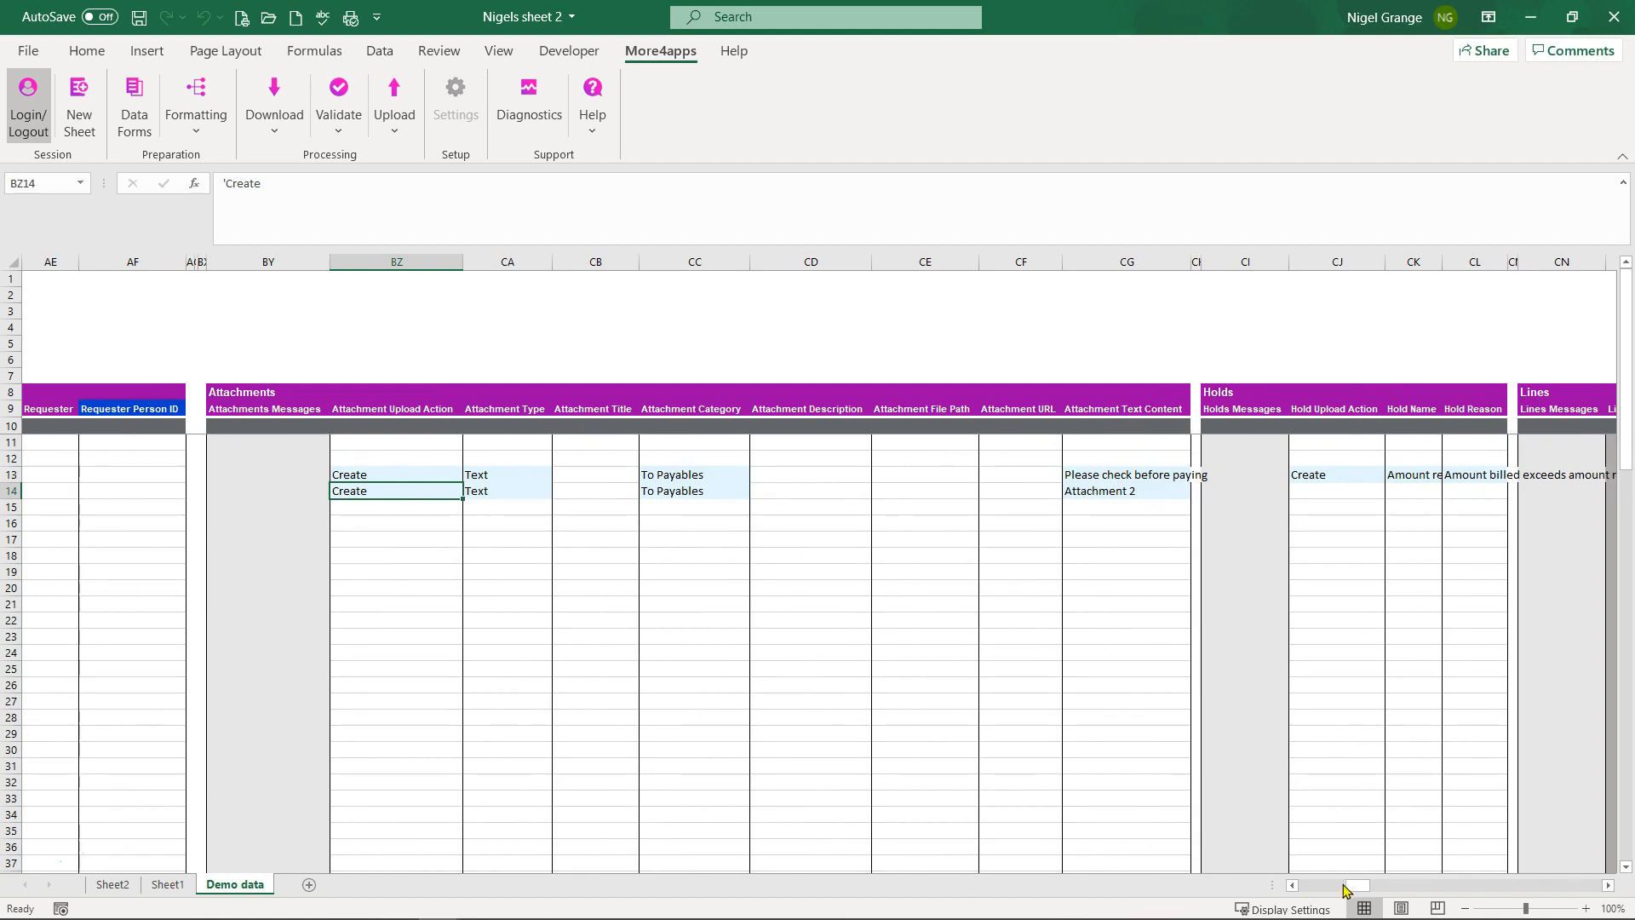
pyautogui.click(392, 477)
pyautogui.click(396, 491)
pyautogui.moveTo(1363, 892); pyautogui.dragTo(1402, 891)
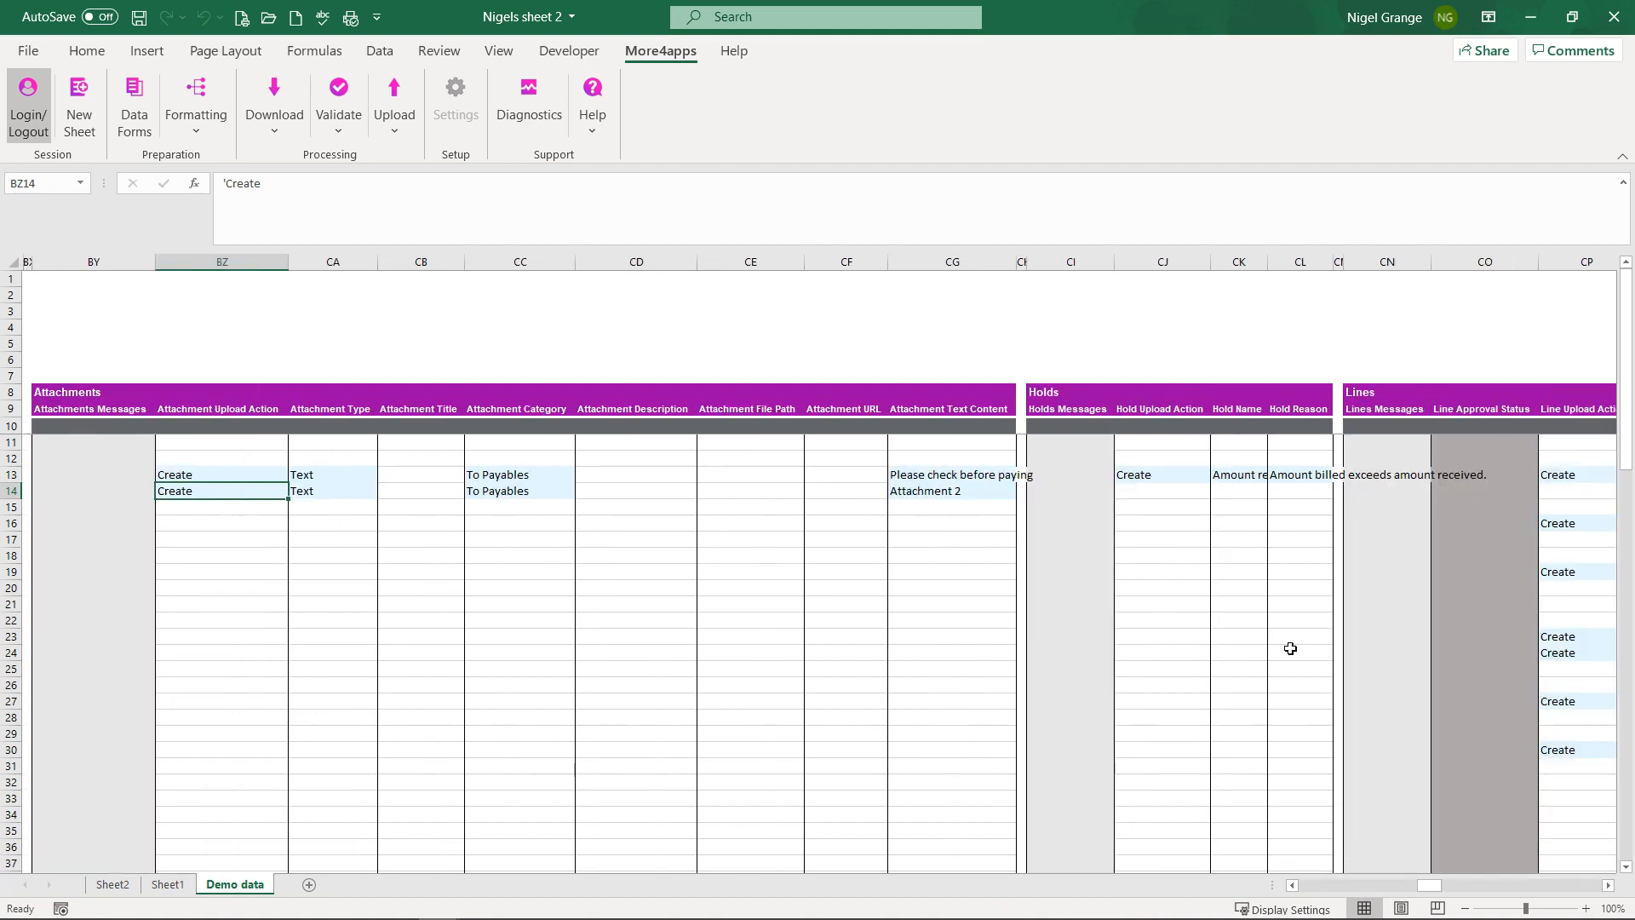
pyautogui.click(1170, 474)
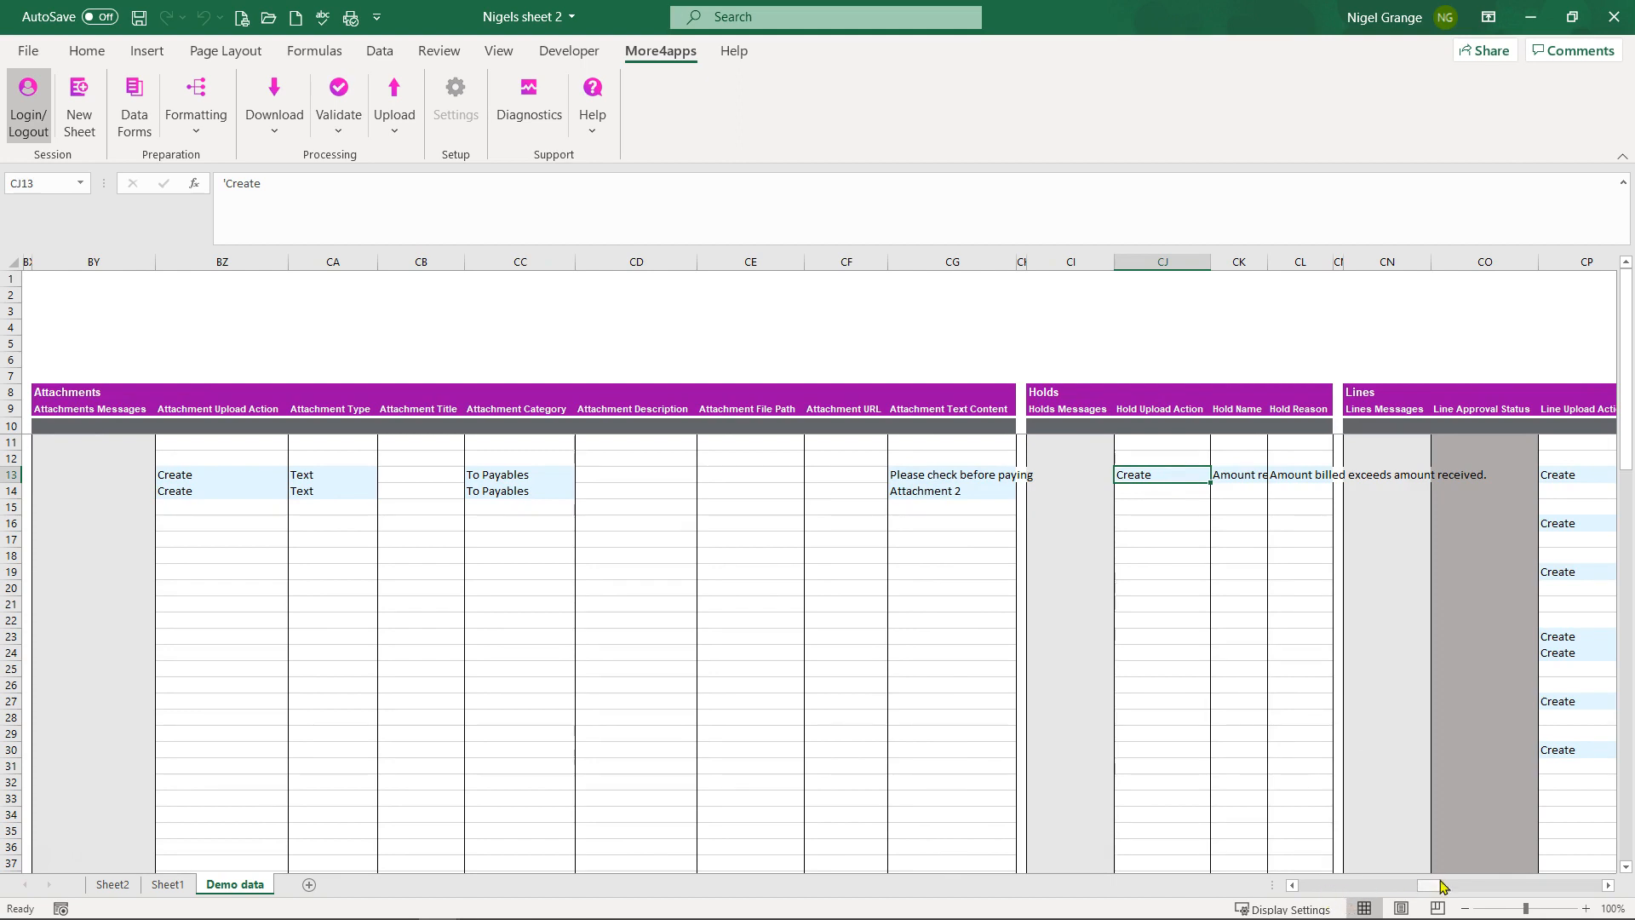
pyautogui.moveTo(1436, 891); pyautogui.dragTo(1452, 888)
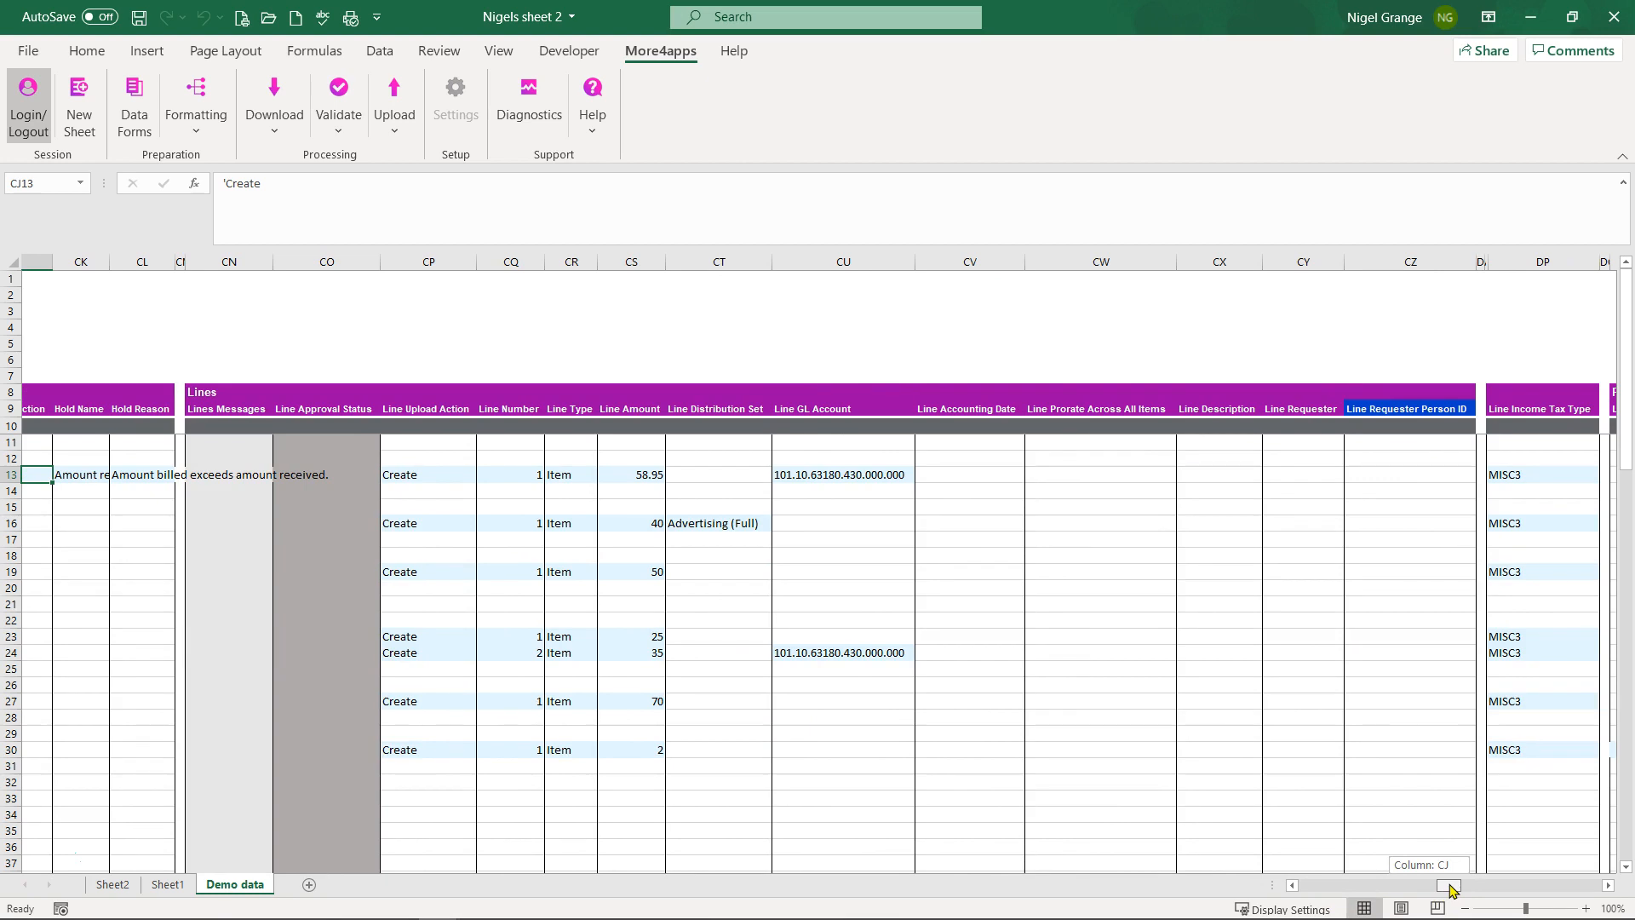
pyautogui.moveTo(1452, 889); pyautogui.dragTo(1470, 886)
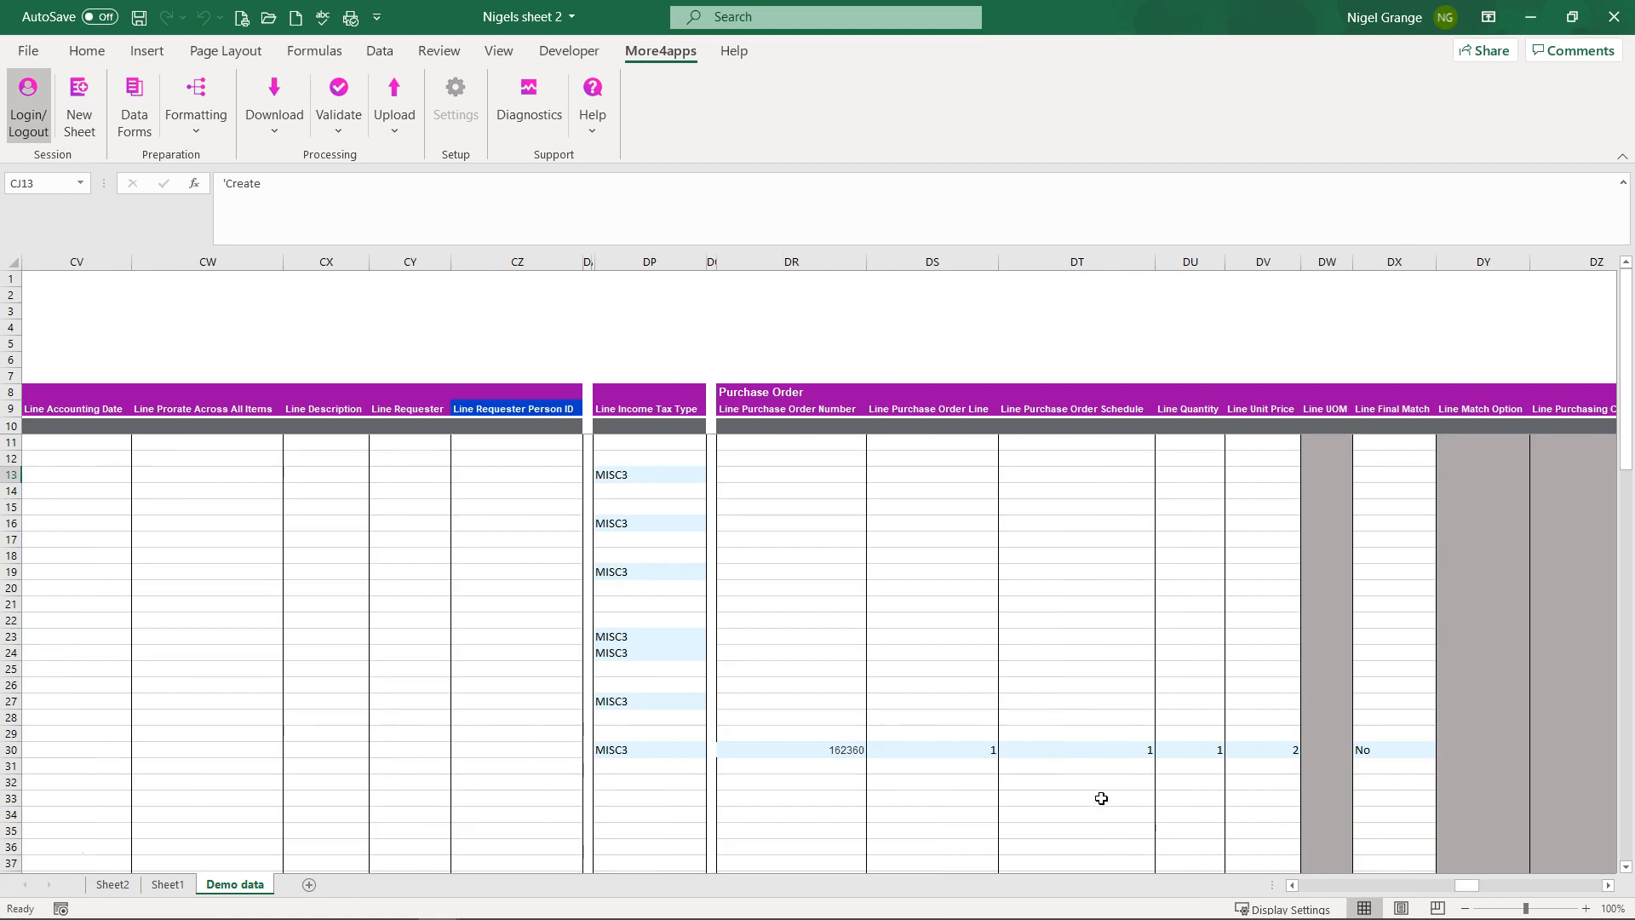
pyautogui.click(784, 747)
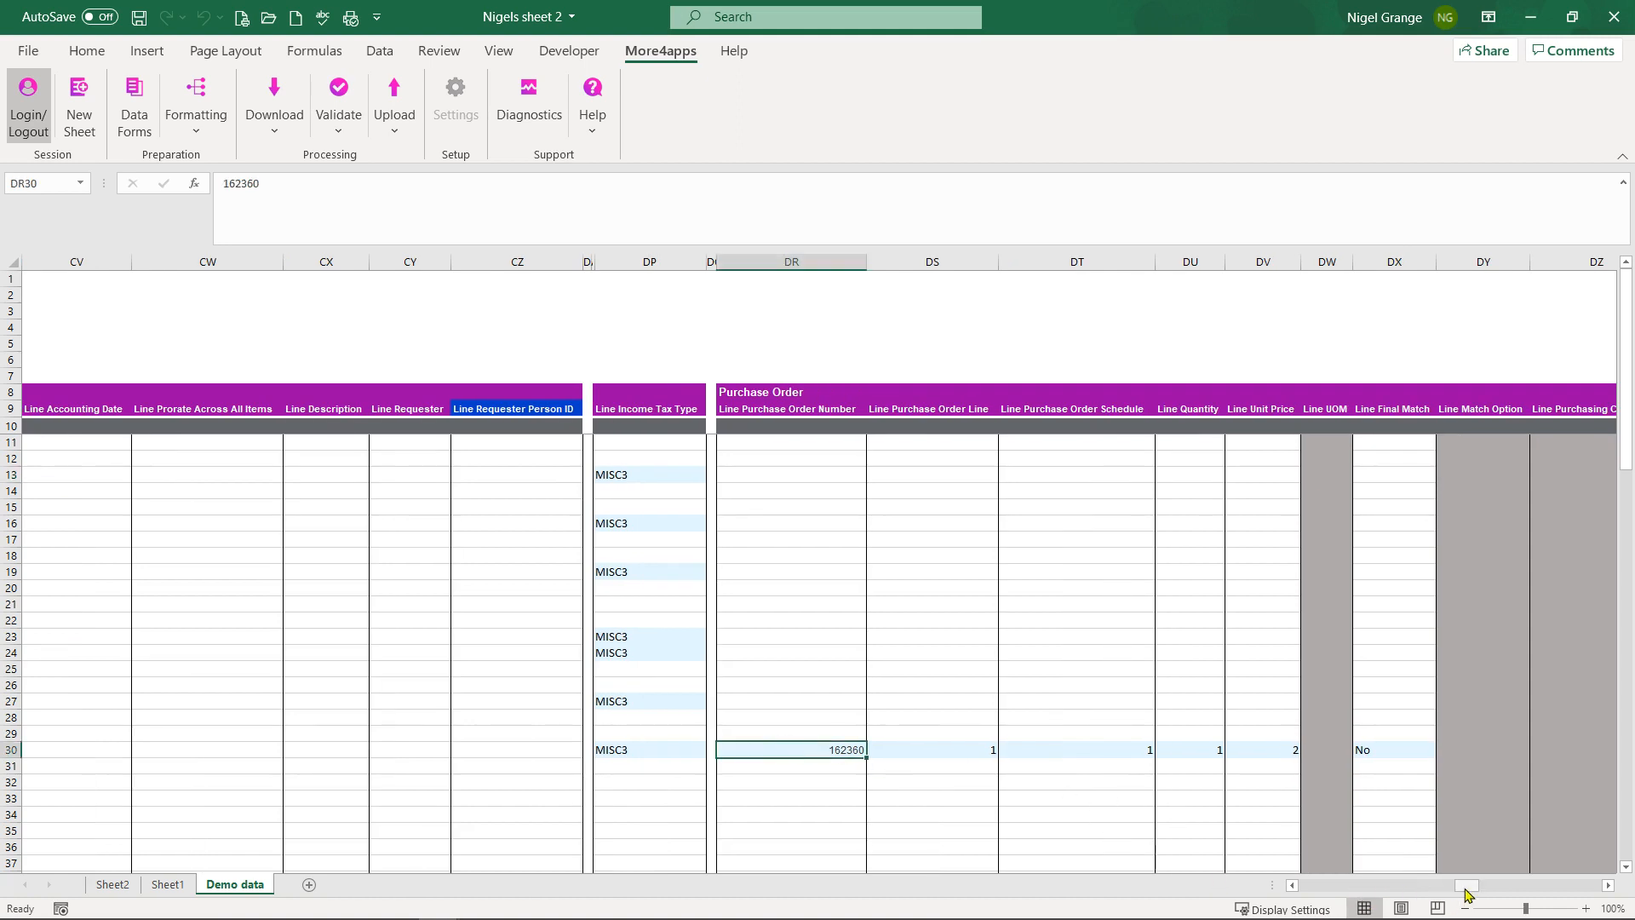
pyautogui.moveTo(1473, 889); pyautogui.dragTo(1308, 888)
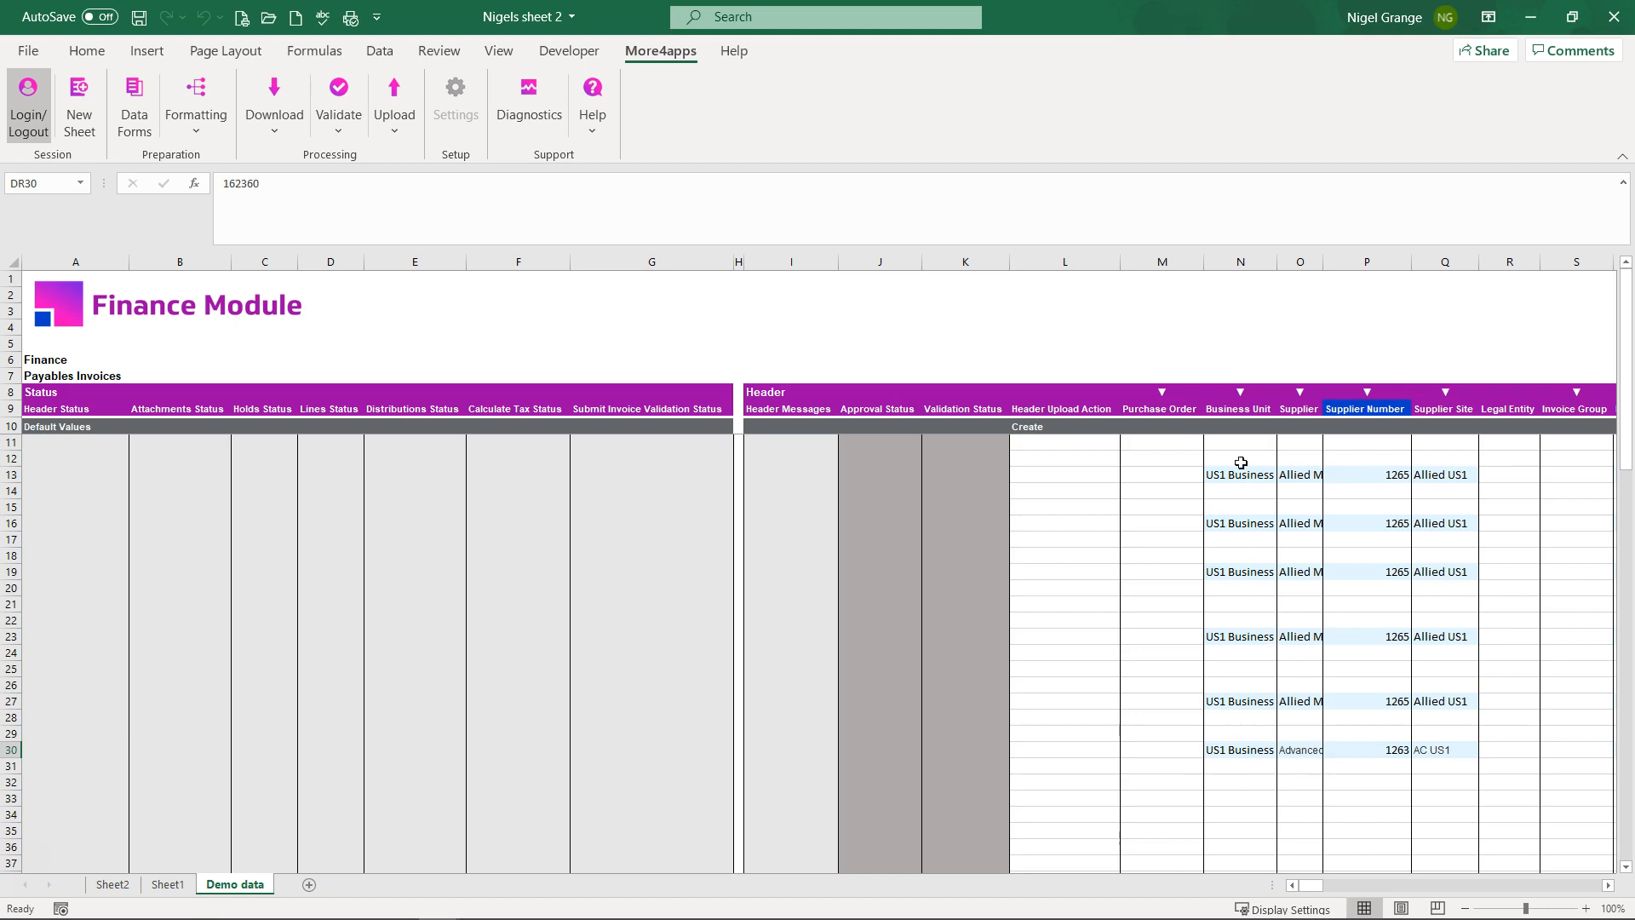
pyautogui.click(1218, 488)
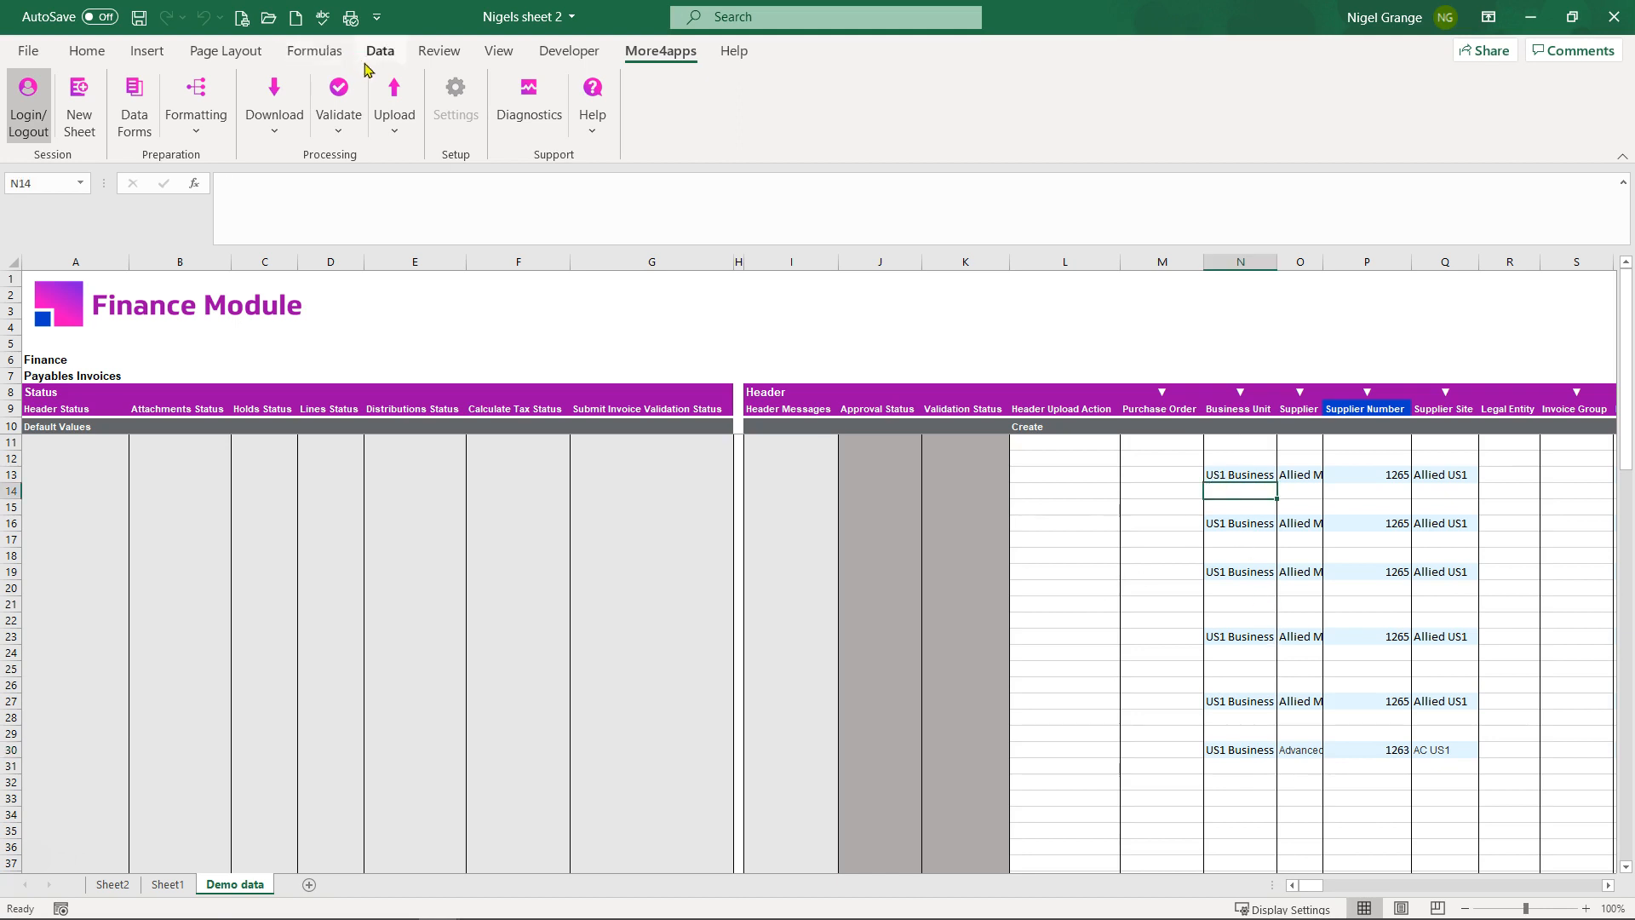
# Step: Run Validate All so every invoice in rows 13–30 shows Validated
pyautogui.click(1260, 477)
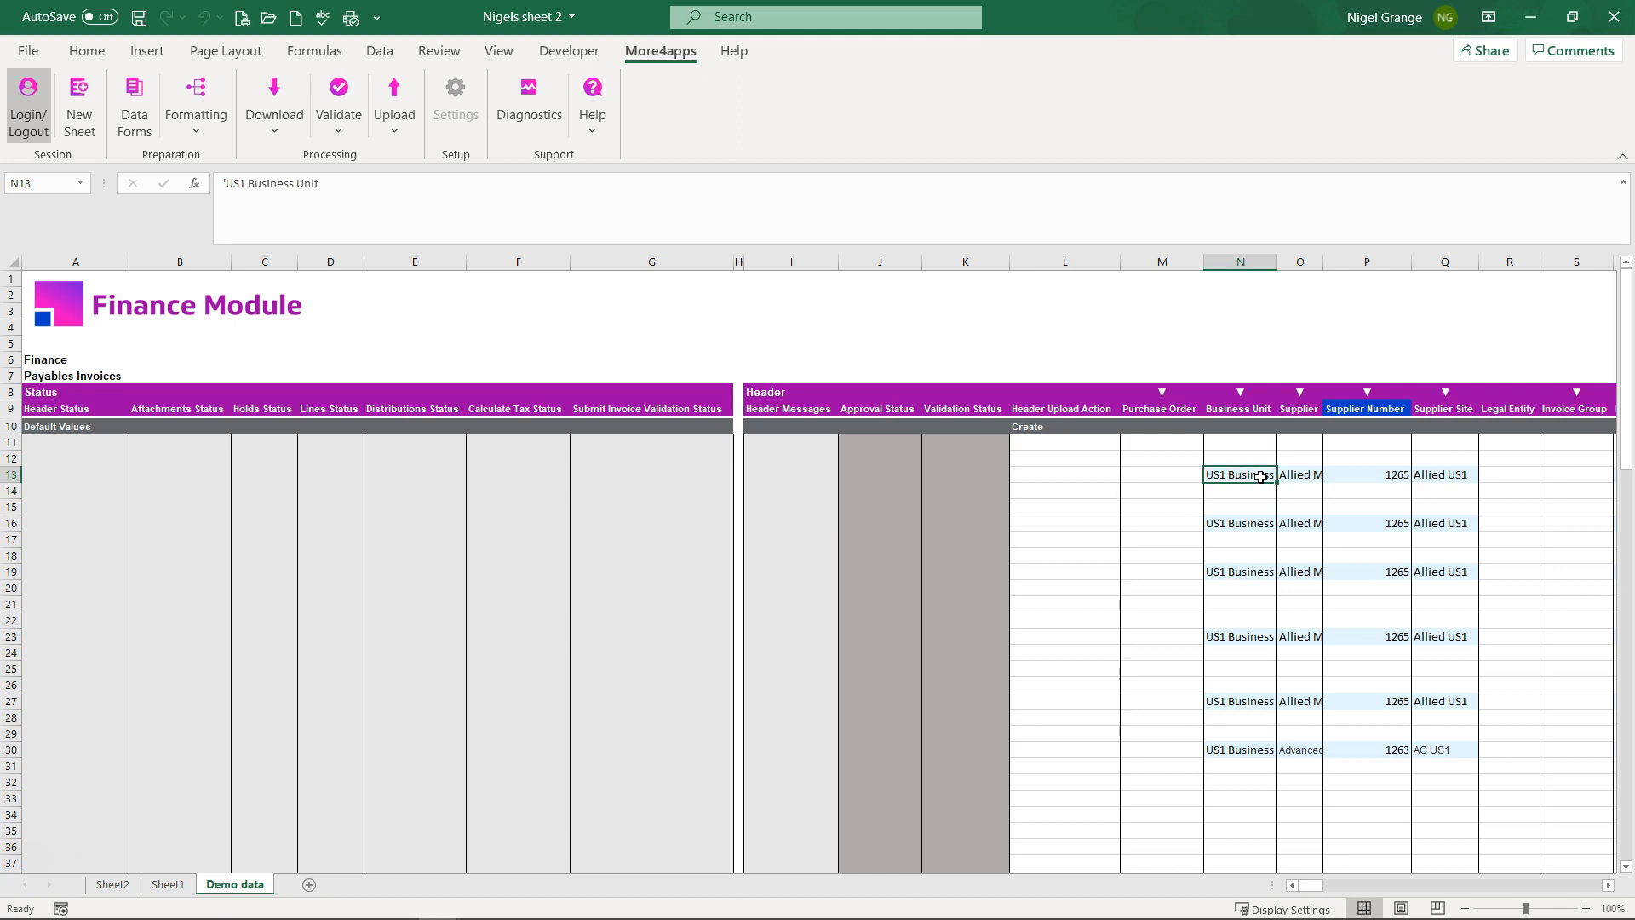
pyautogui.click(356, 111)
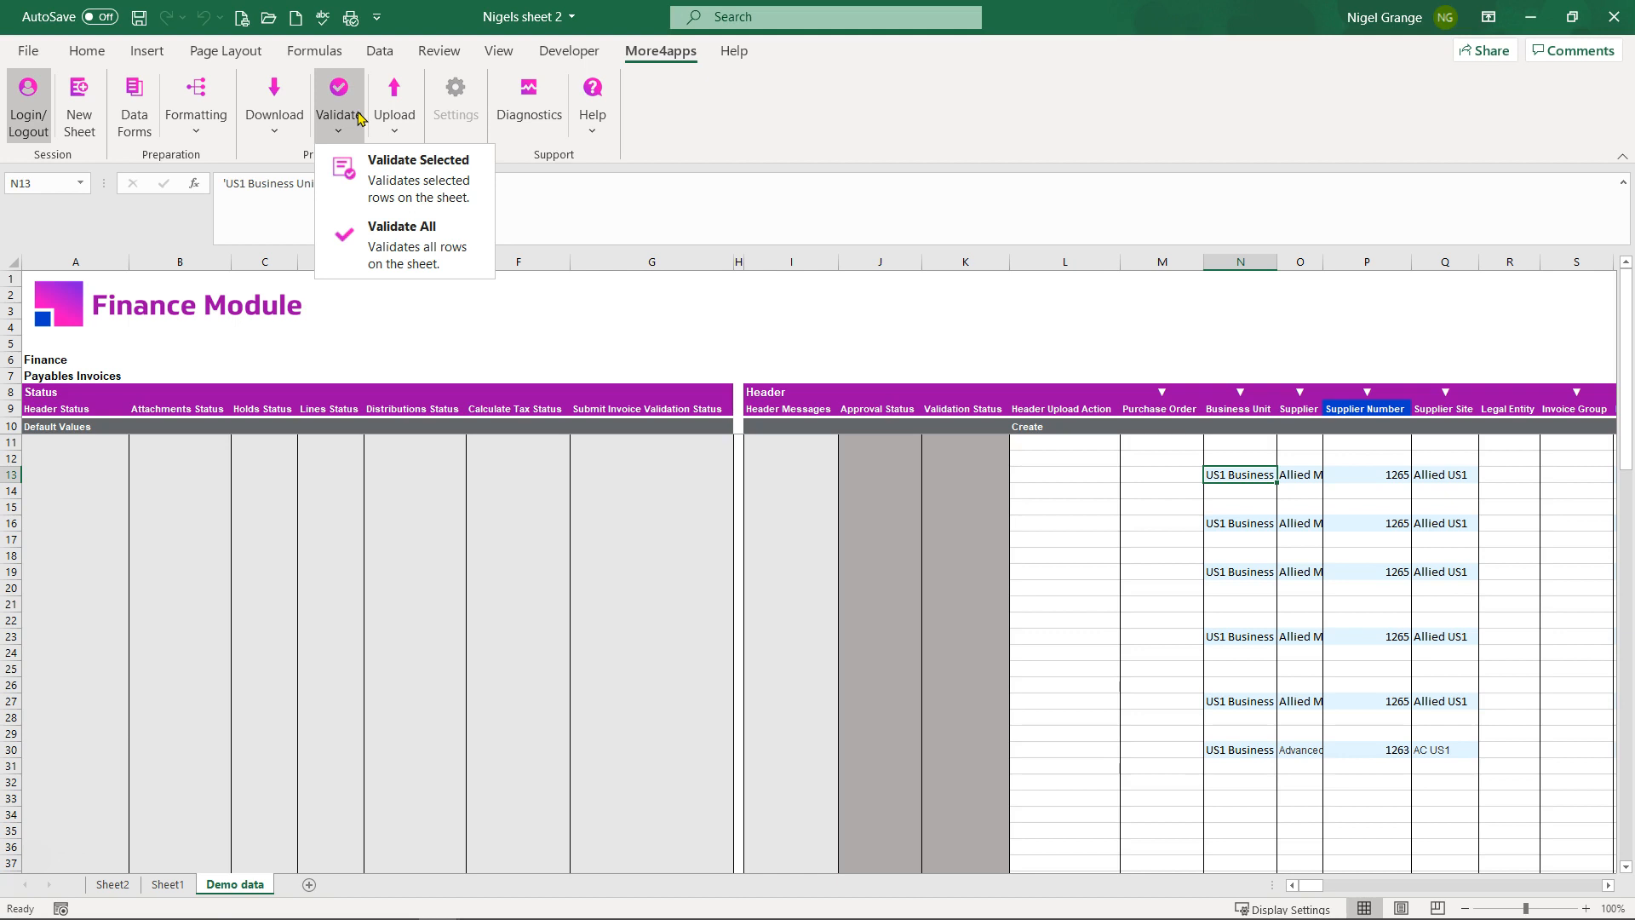
pyautogui.click(404, 246)
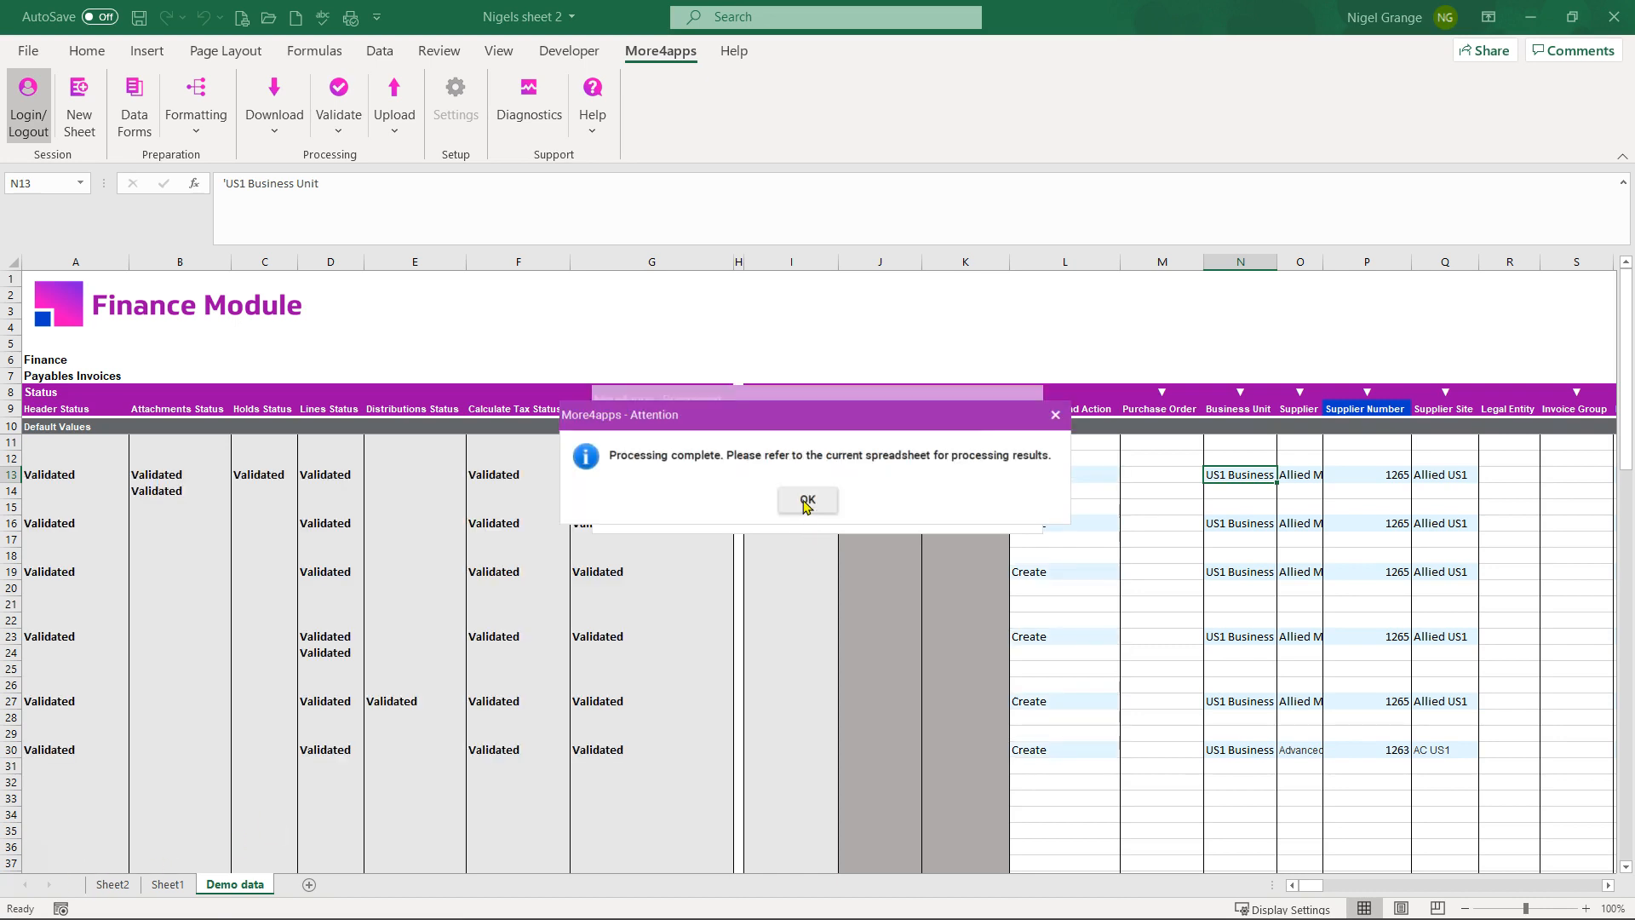
pyautogui.click(805, 502)
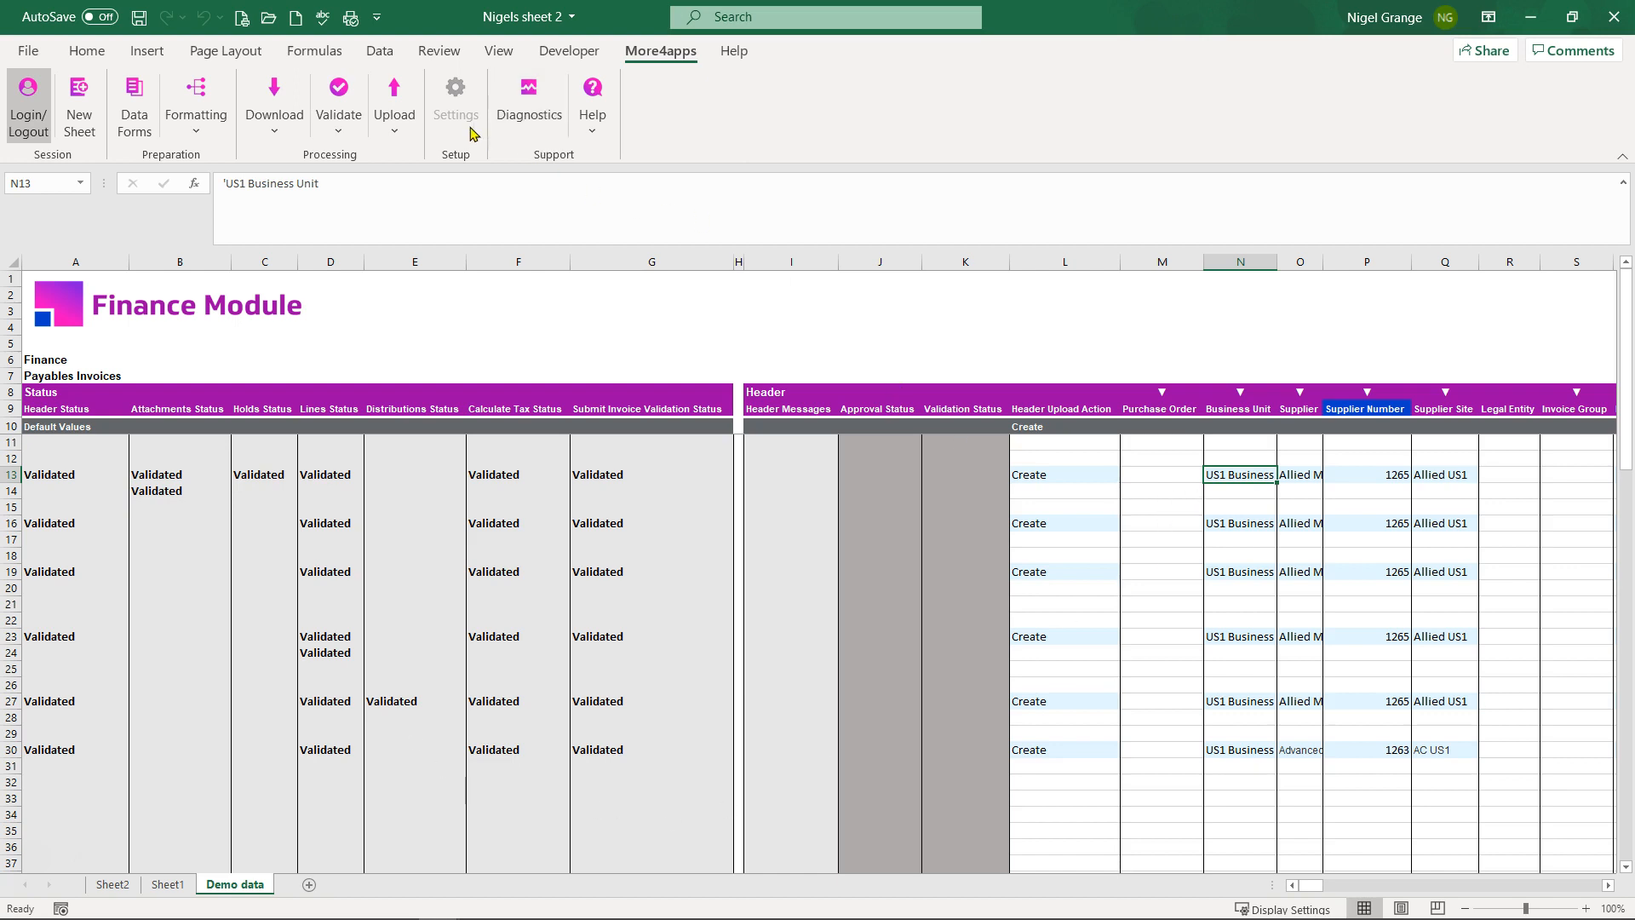
# Step: Upload all invoices to Oracle with Upload All so they read Accepted
pyautogui.click(397, 134)
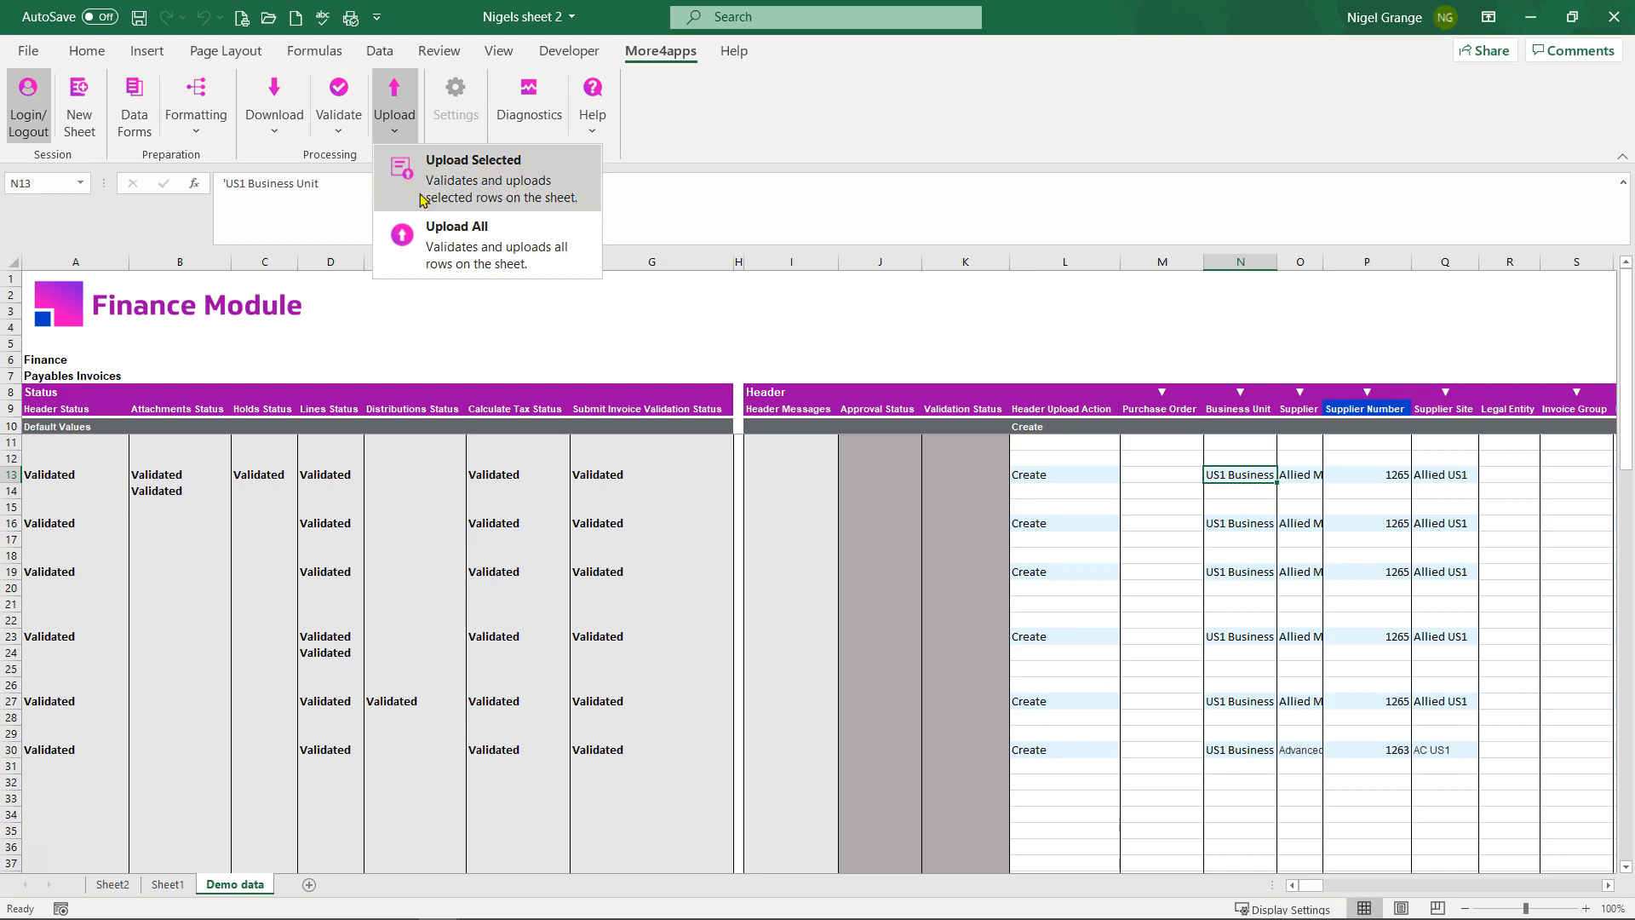
pyautogui.click(452, 245)
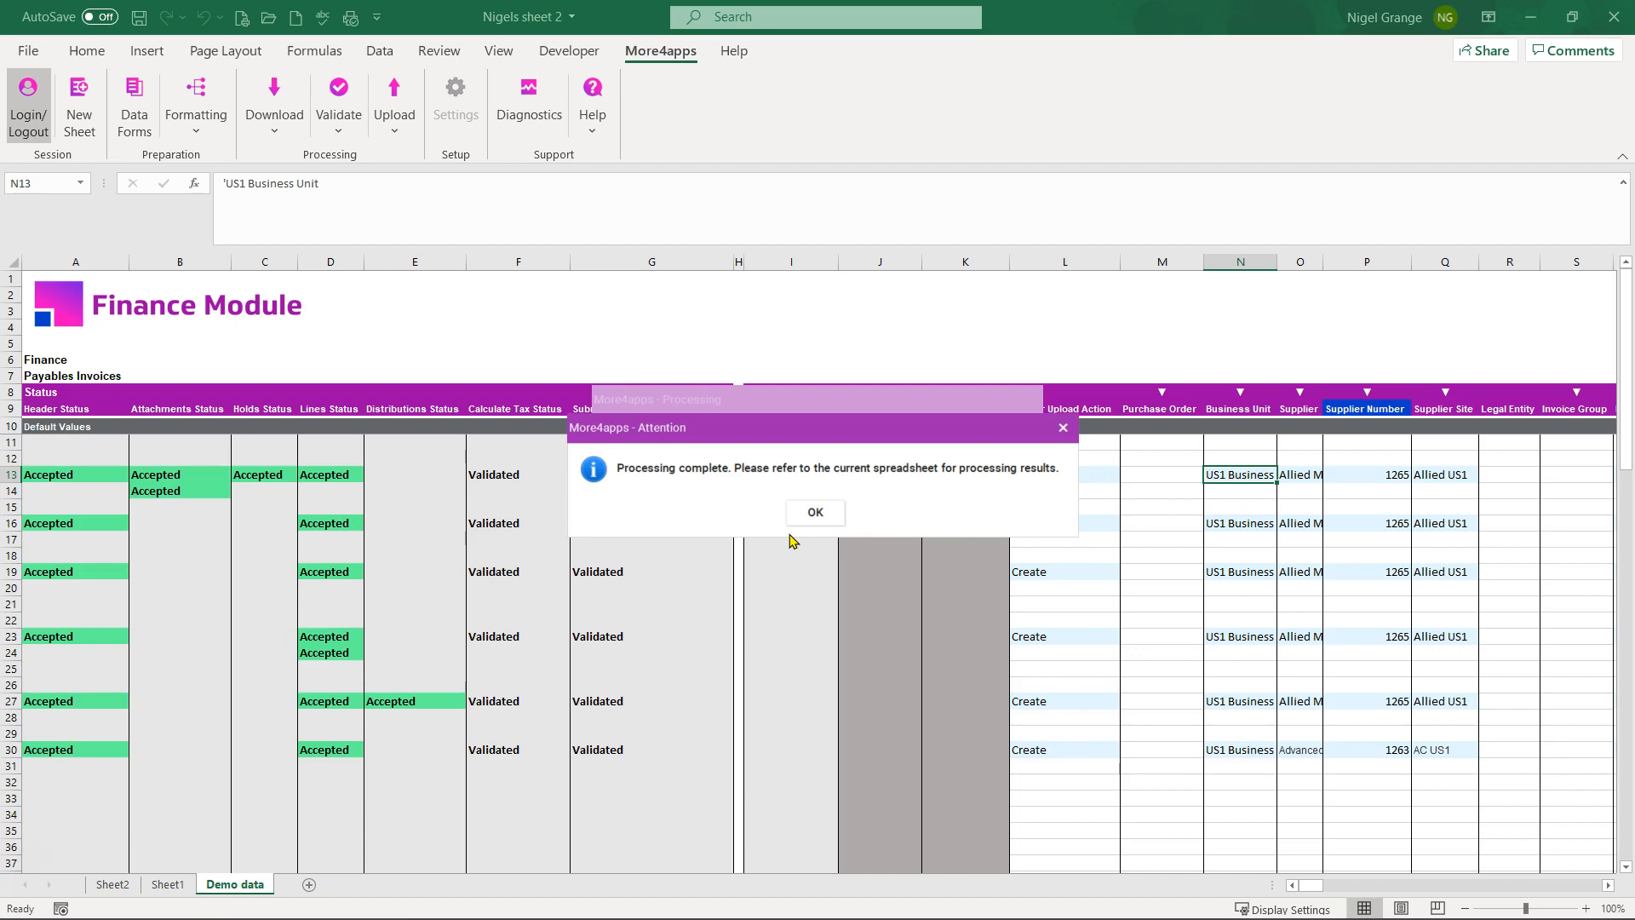
pyautogui.click(823, 513)
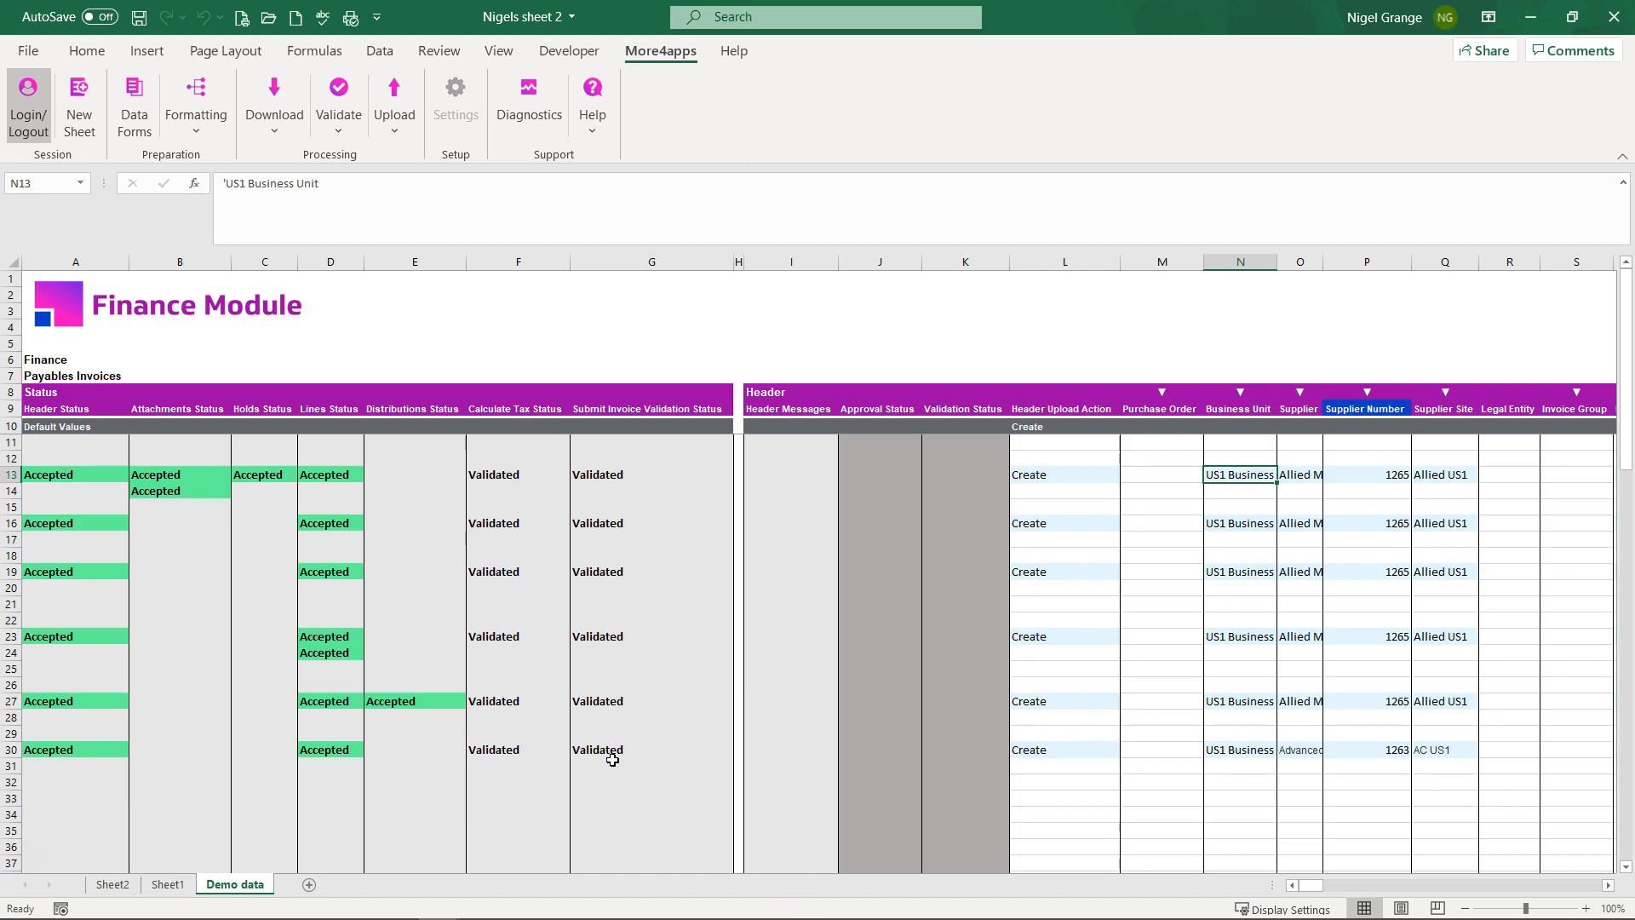
# Step: Copy invoice number 8798 from cell T13
pyautogui.click(180, 782)
pyautogui.moveTo(1307, 884); pyautogui.dragTo(1315, 884)
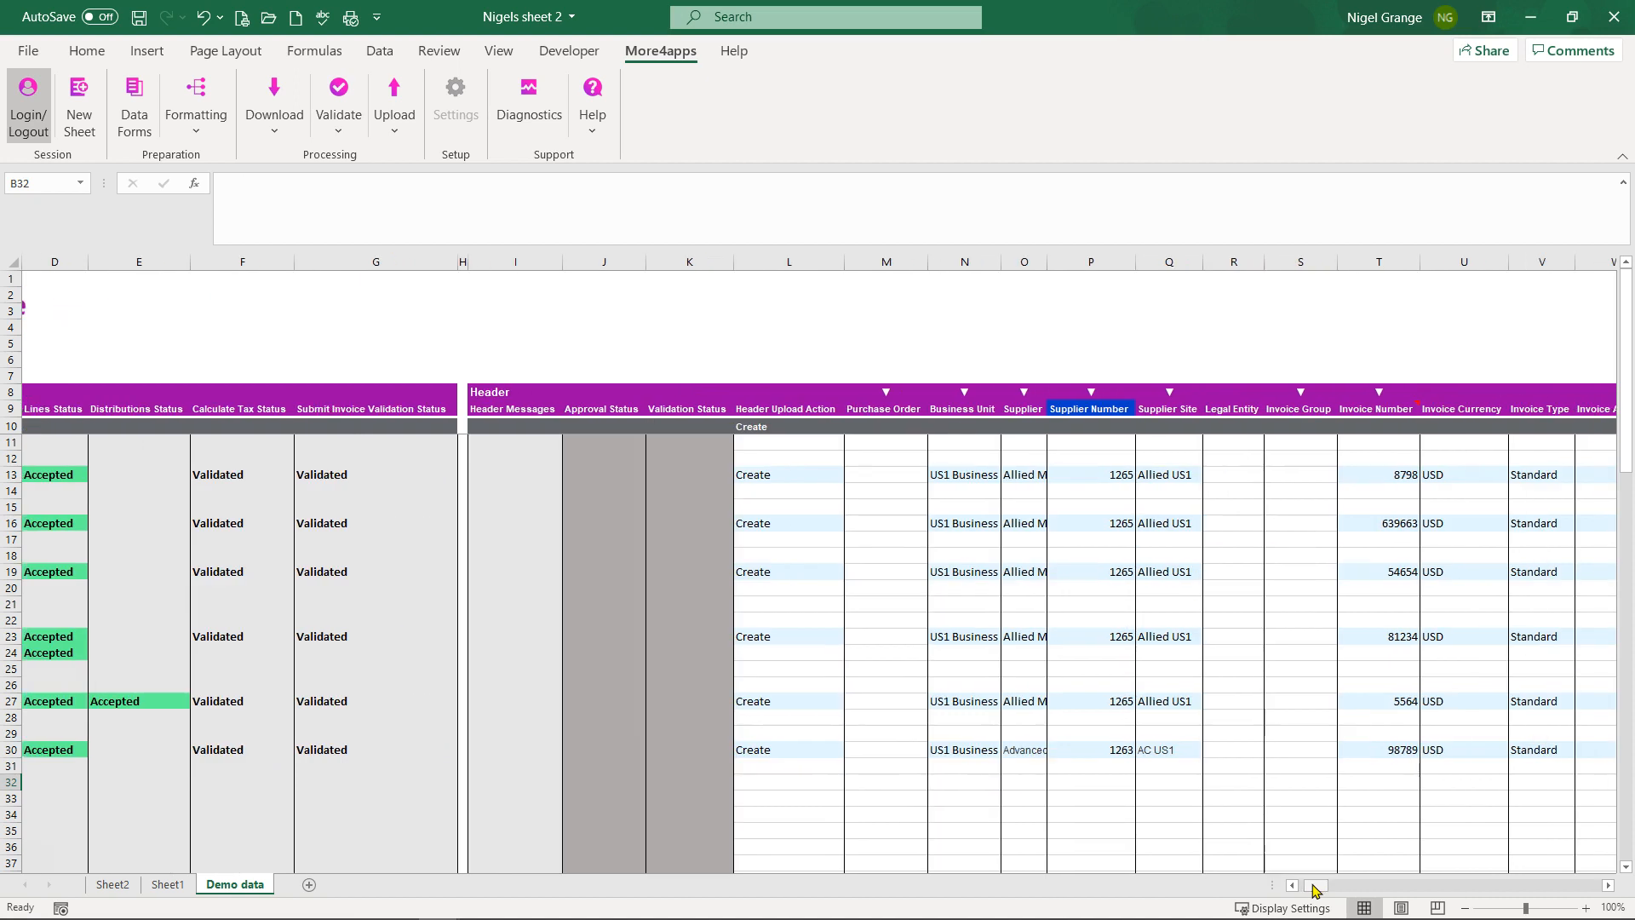
pyautogui.click(1395, 475)
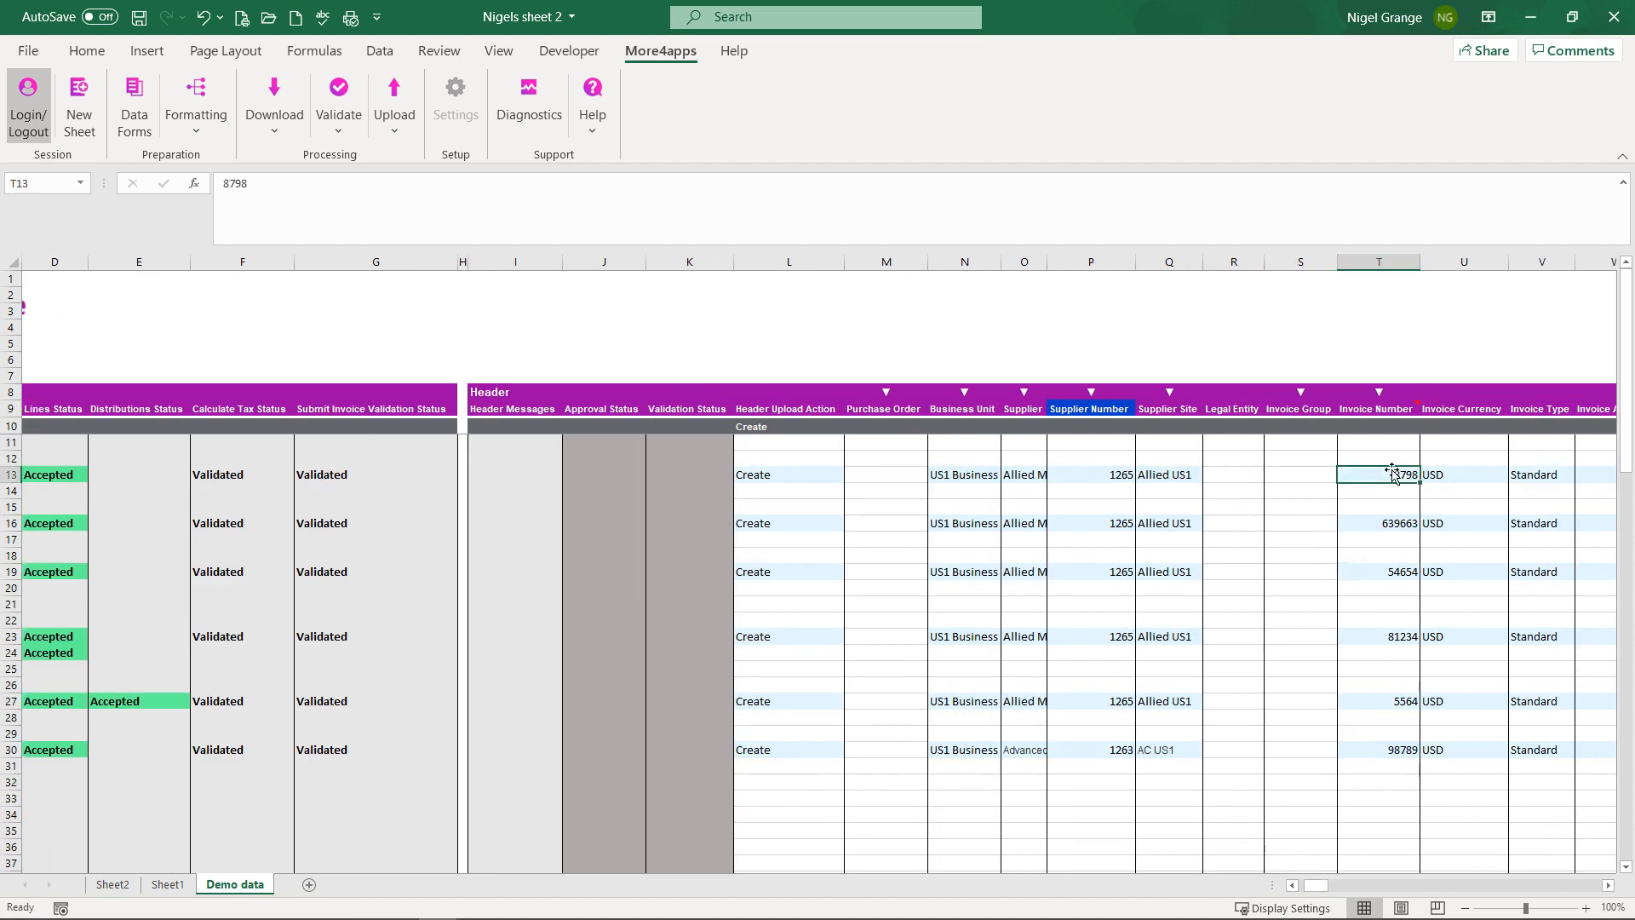
pyautogui.hotkey('ctrl', 'c')
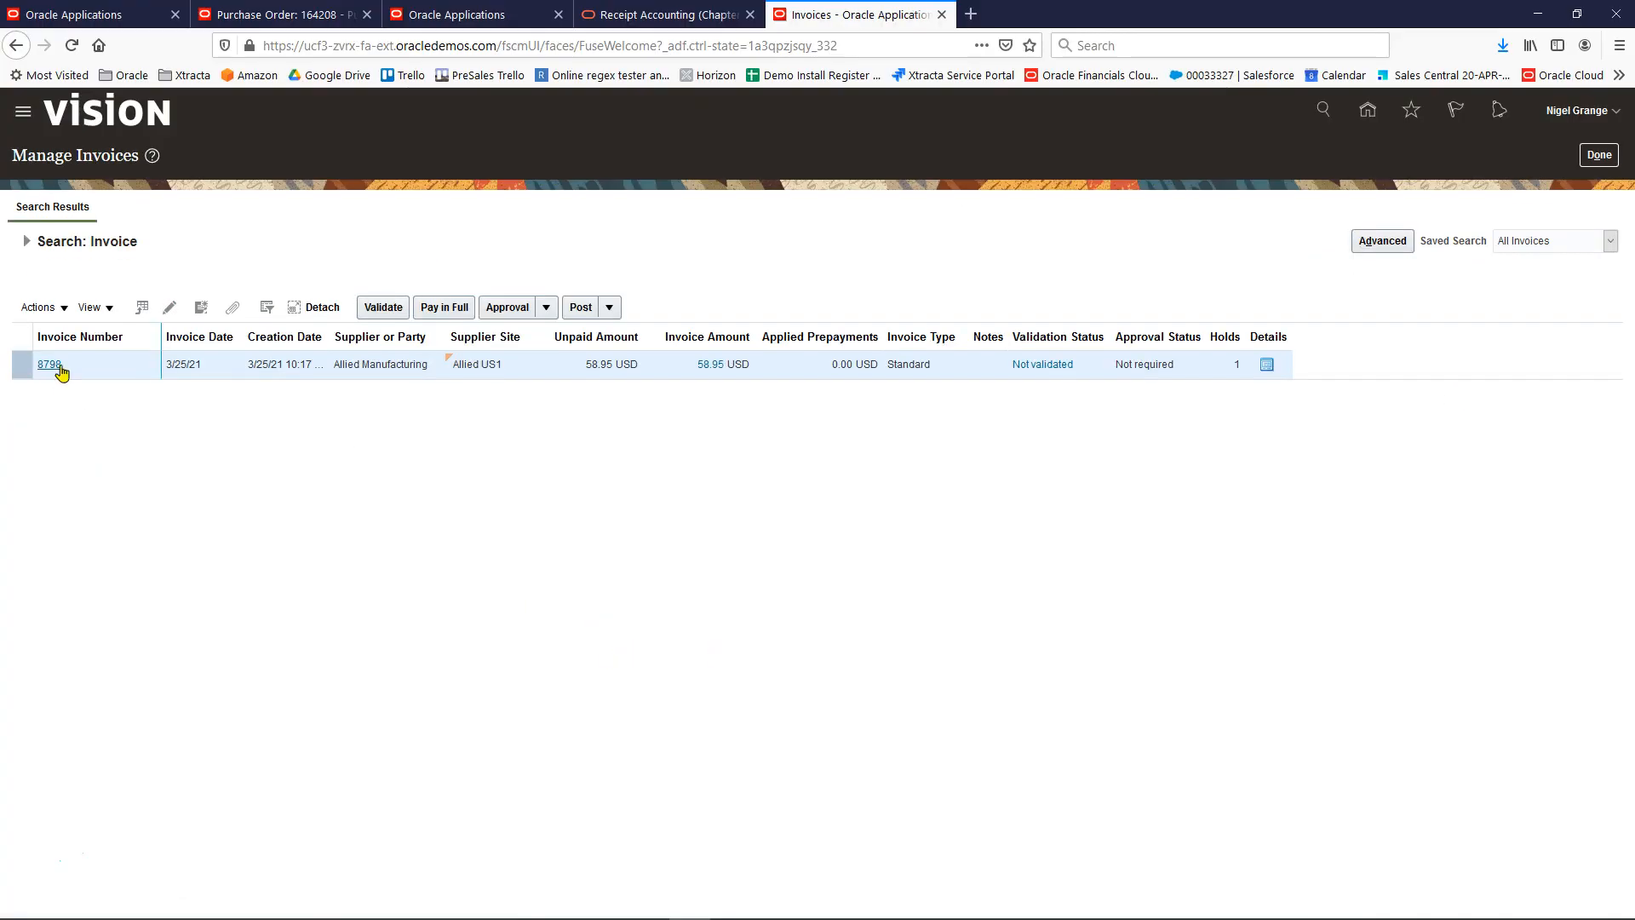
# Step: Open invoice 8798 in Manage Invoices to see its Amount received hold
pyautogui.click(49, 365)
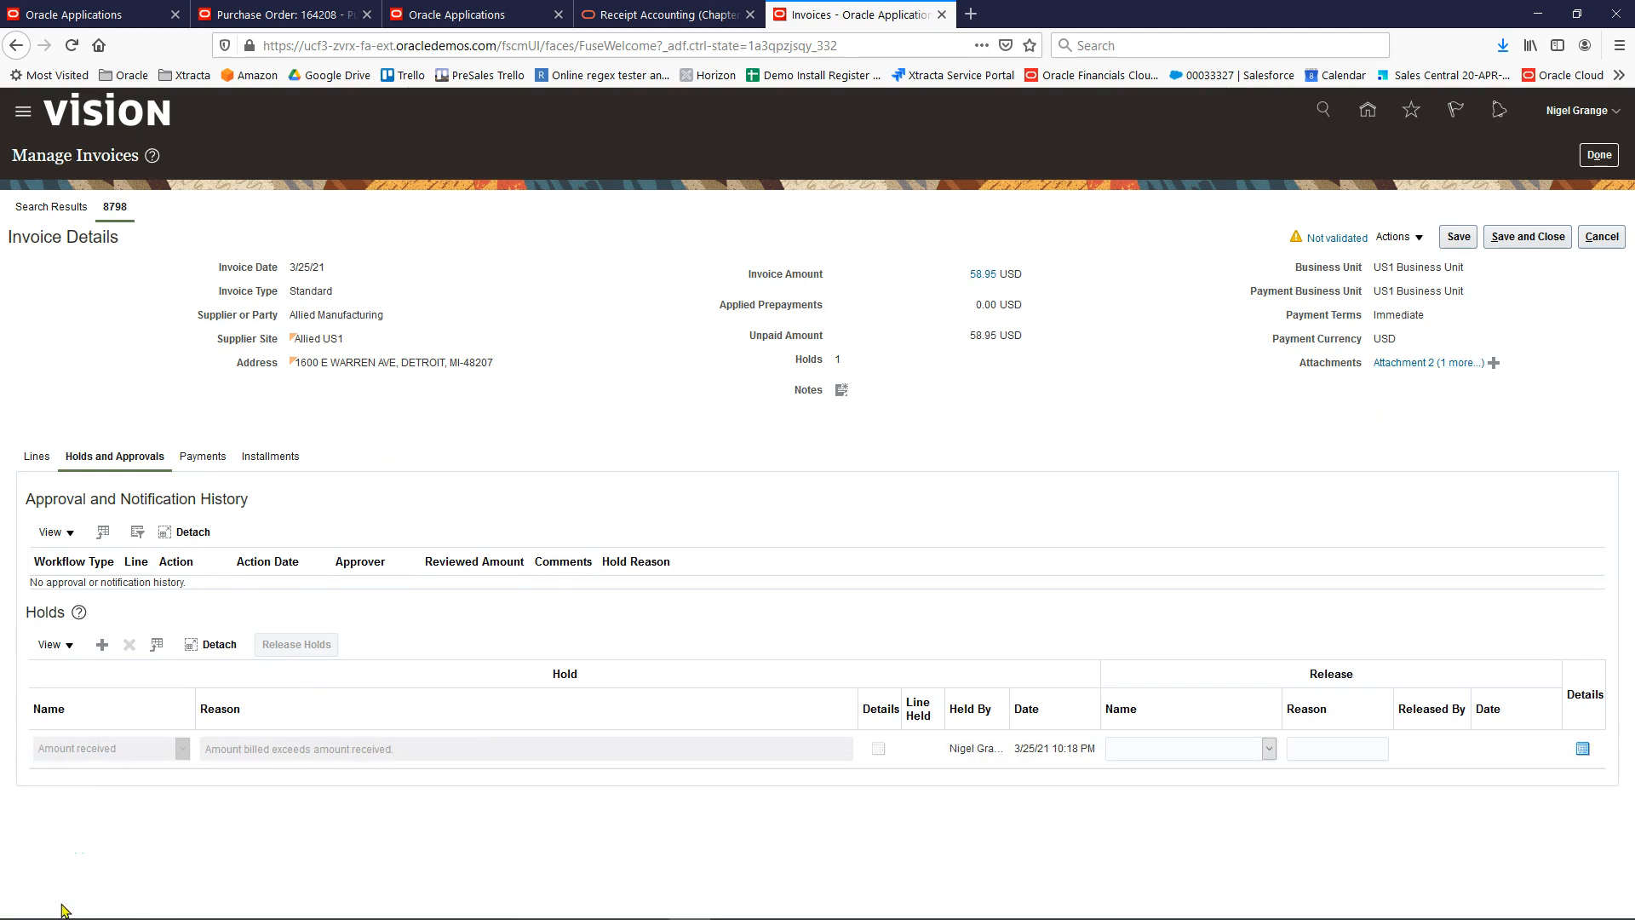
# Step: Copy invoice number 8798 from T13 into cell T34
pyautogui.hotkey('alt', 'Tab')
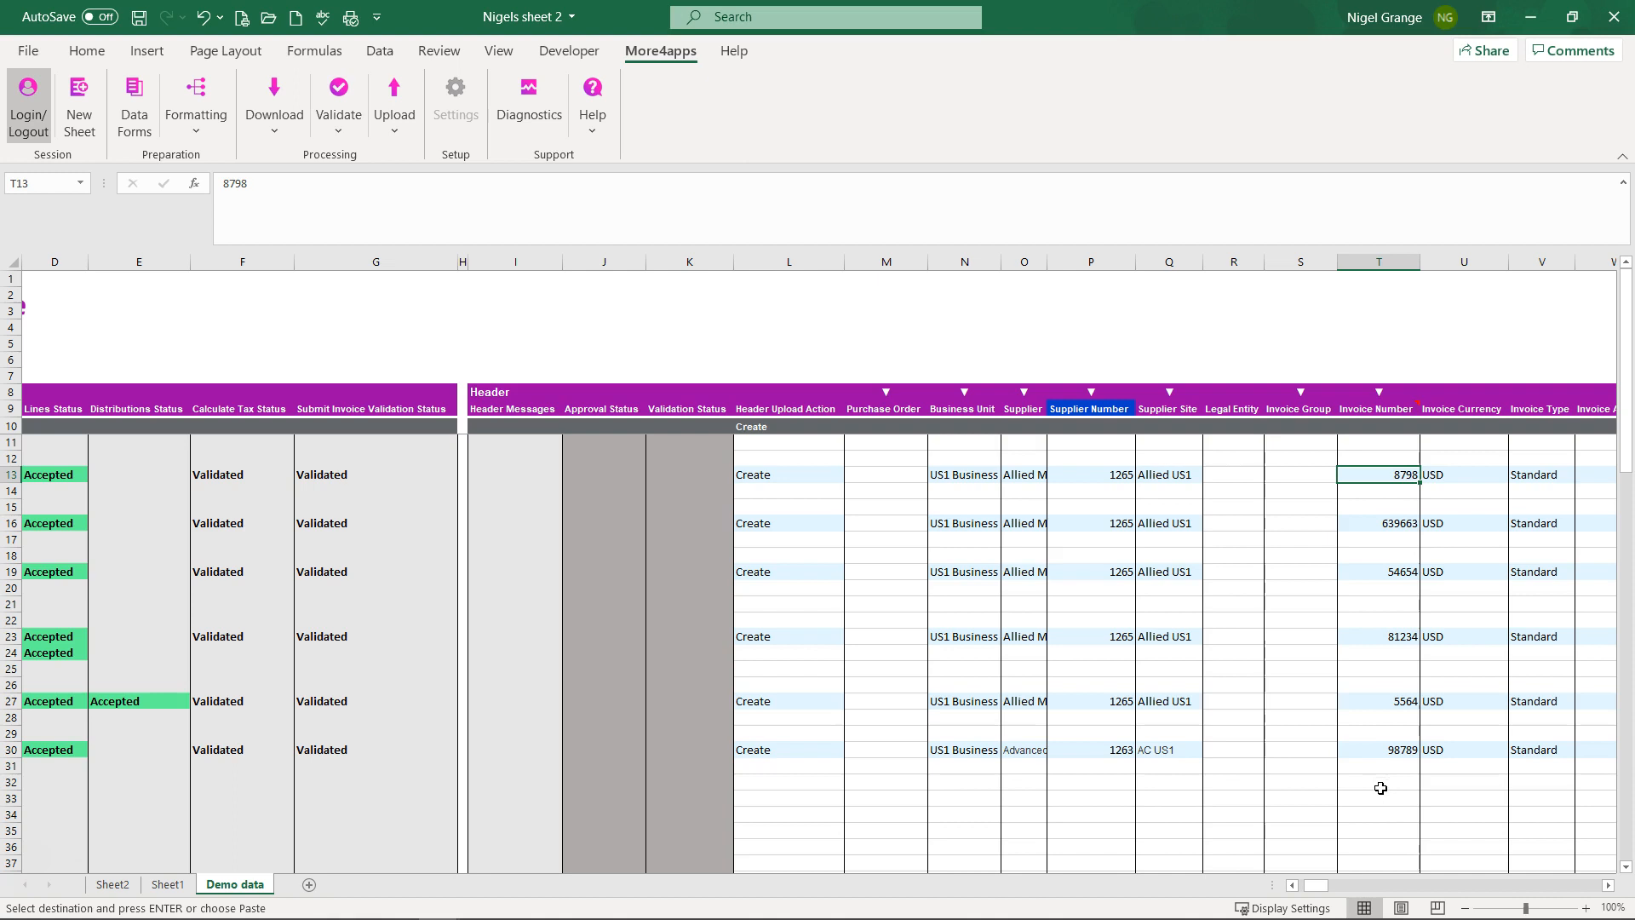
pyautogui.click(1387, 801)
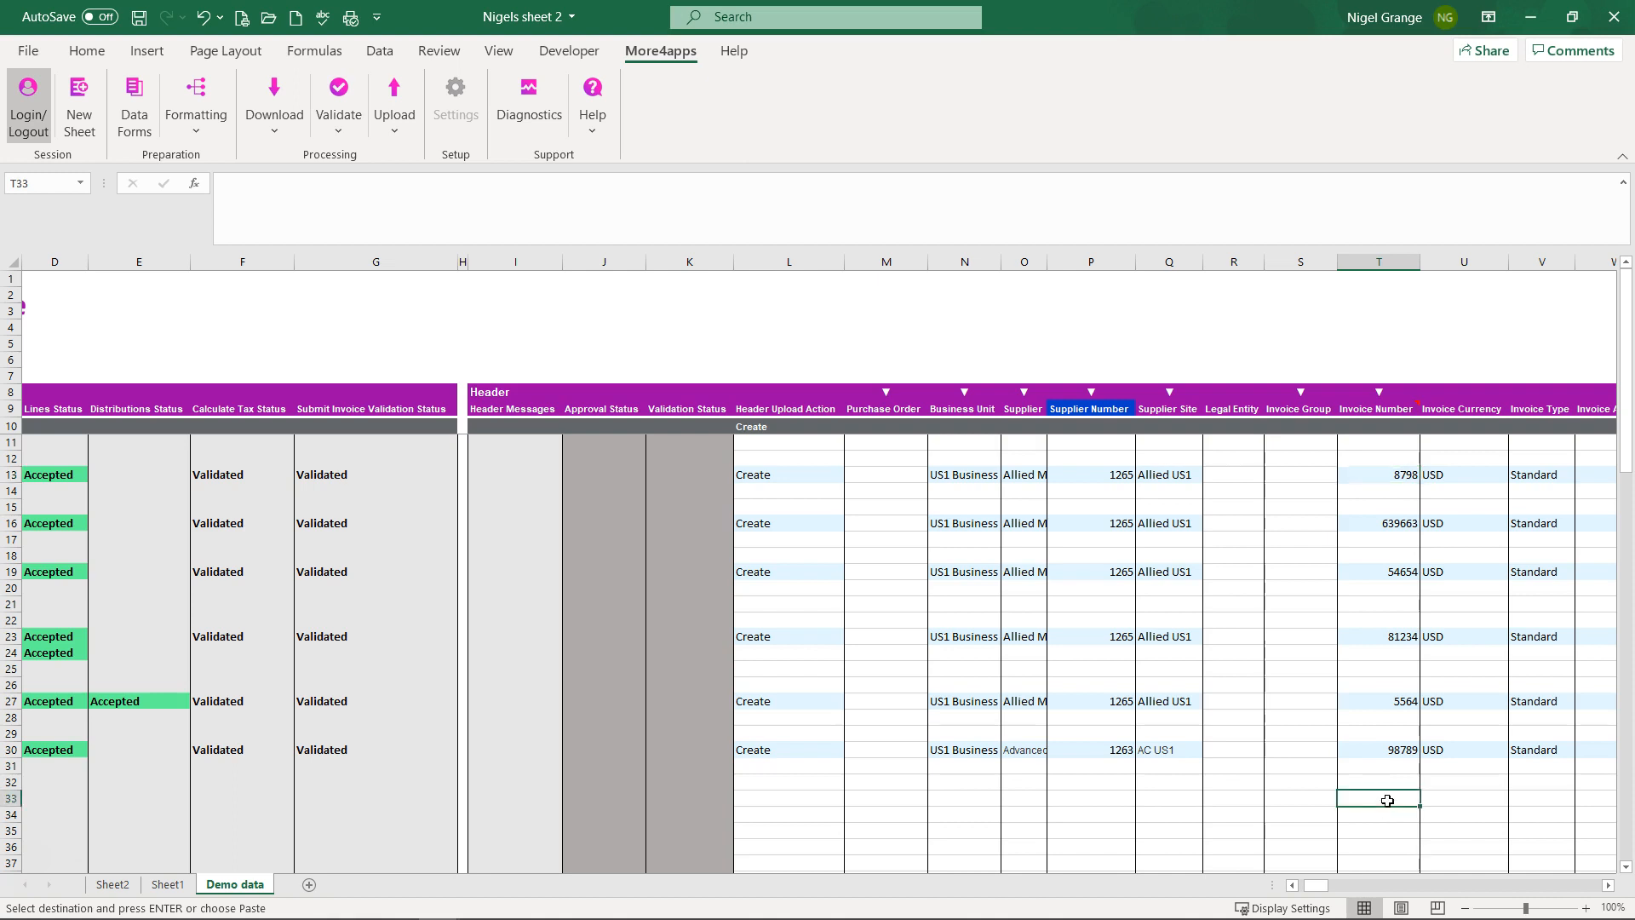
pyautogui.click(1391, 479)
pyautogui.hotkey('ctrl', 'c')
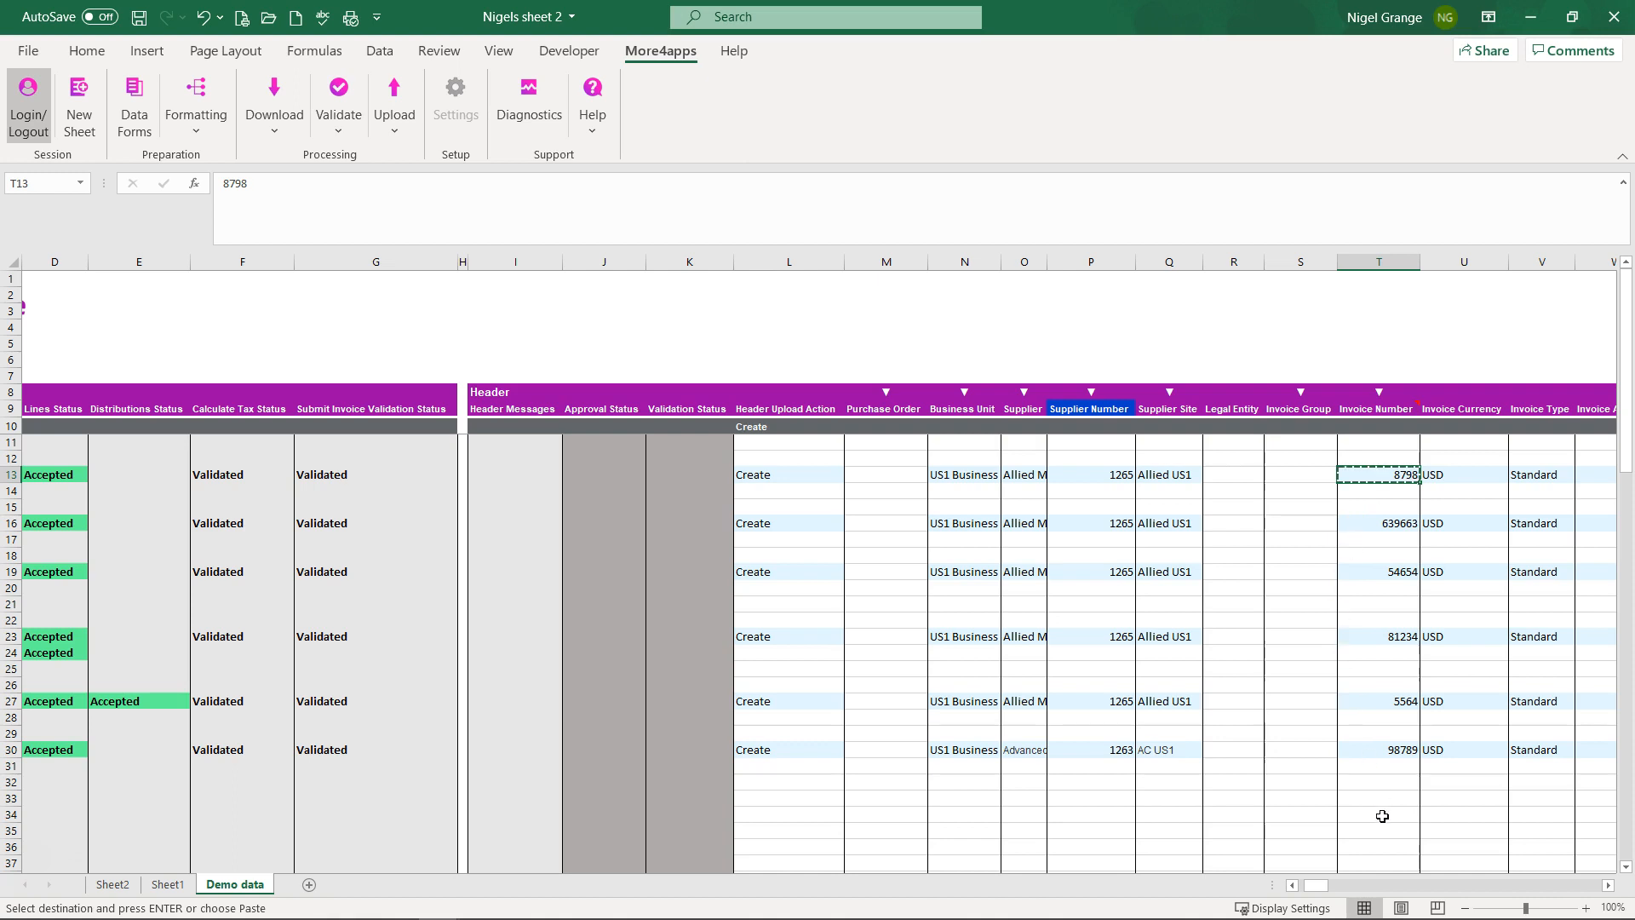
pyautogui.click(1391, 811)
pyautogui.hotkey('ctrl', 'v')
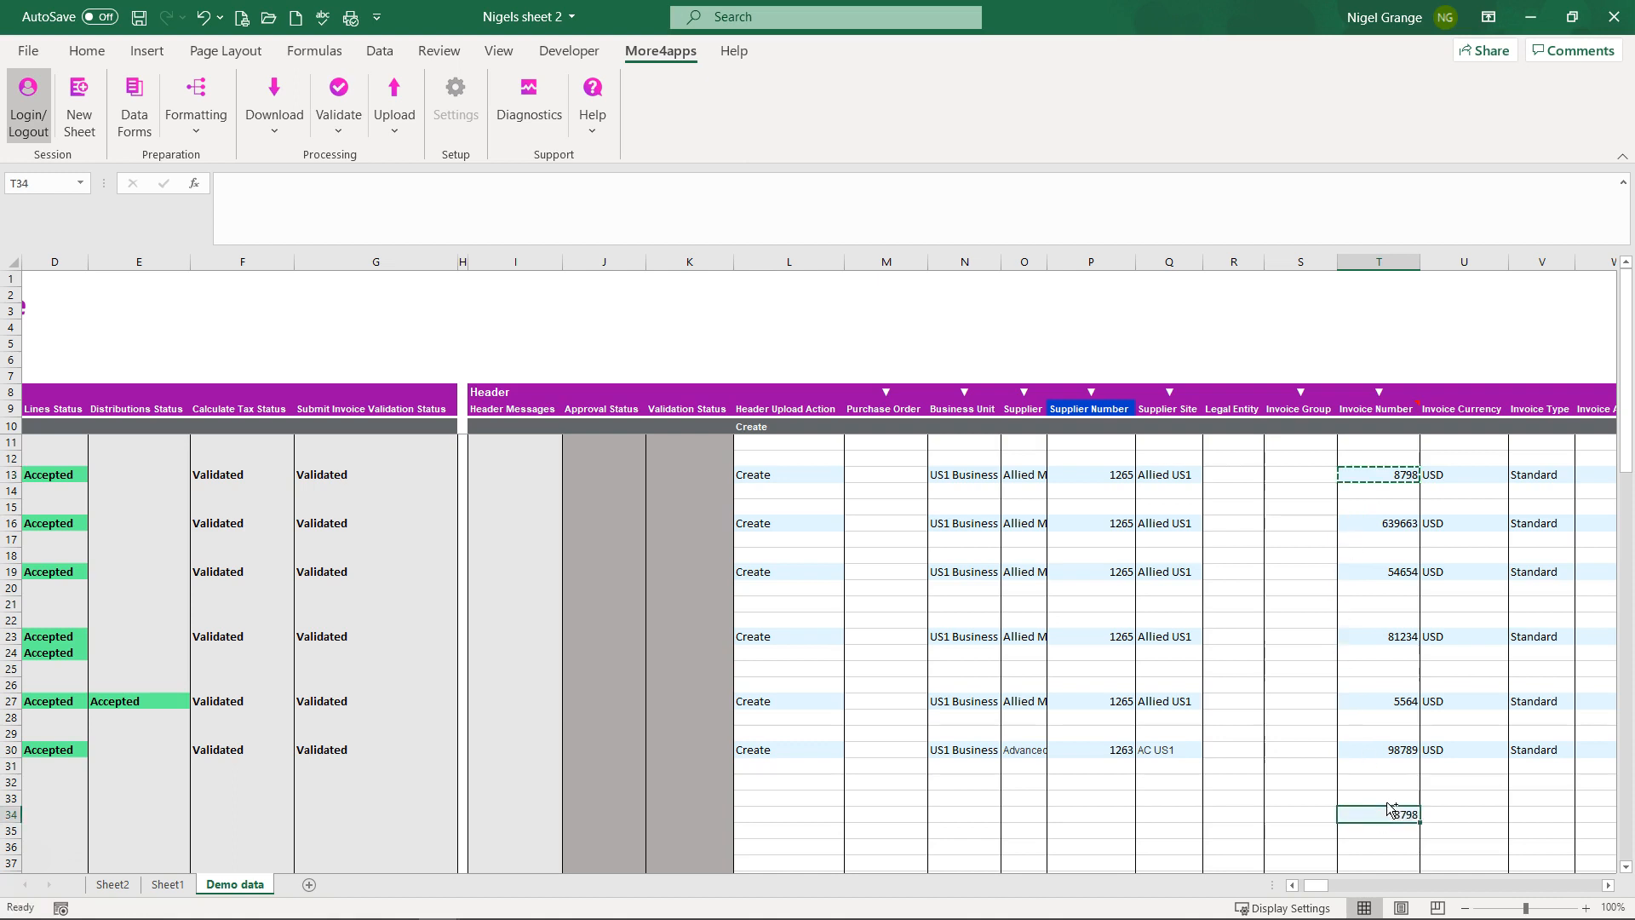
pyautogui.press('Tab')
# Step: Download invoice 8798 from Oracle into row 34 with Download Via Sheet
pyautogui.click(1390, 818)
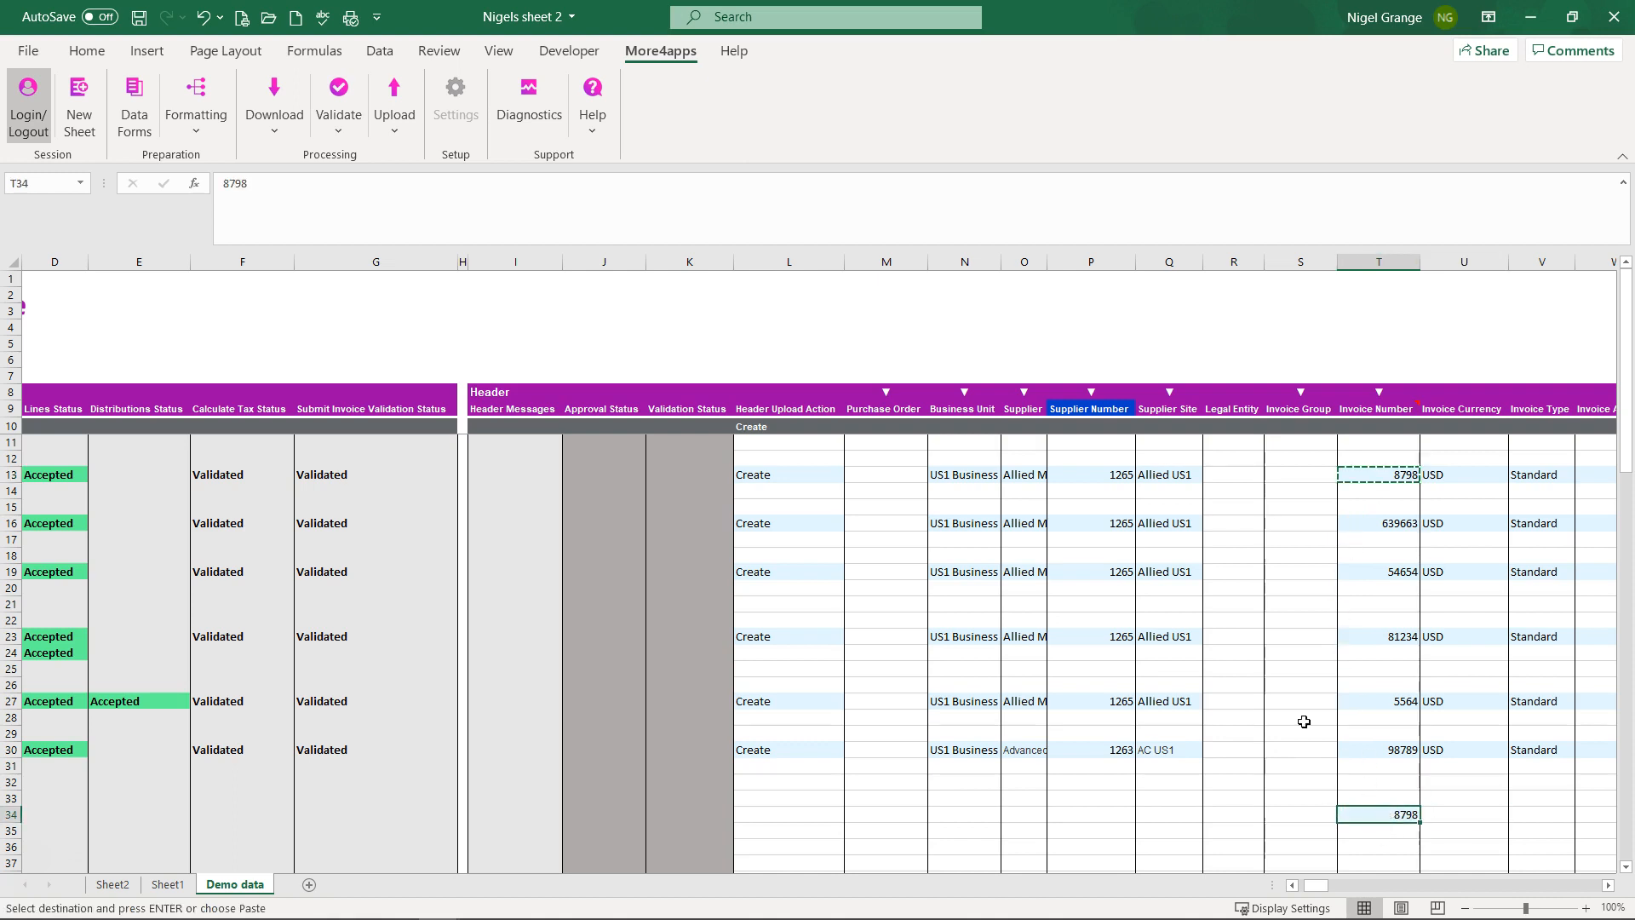
pyautogui.click(270, 108)
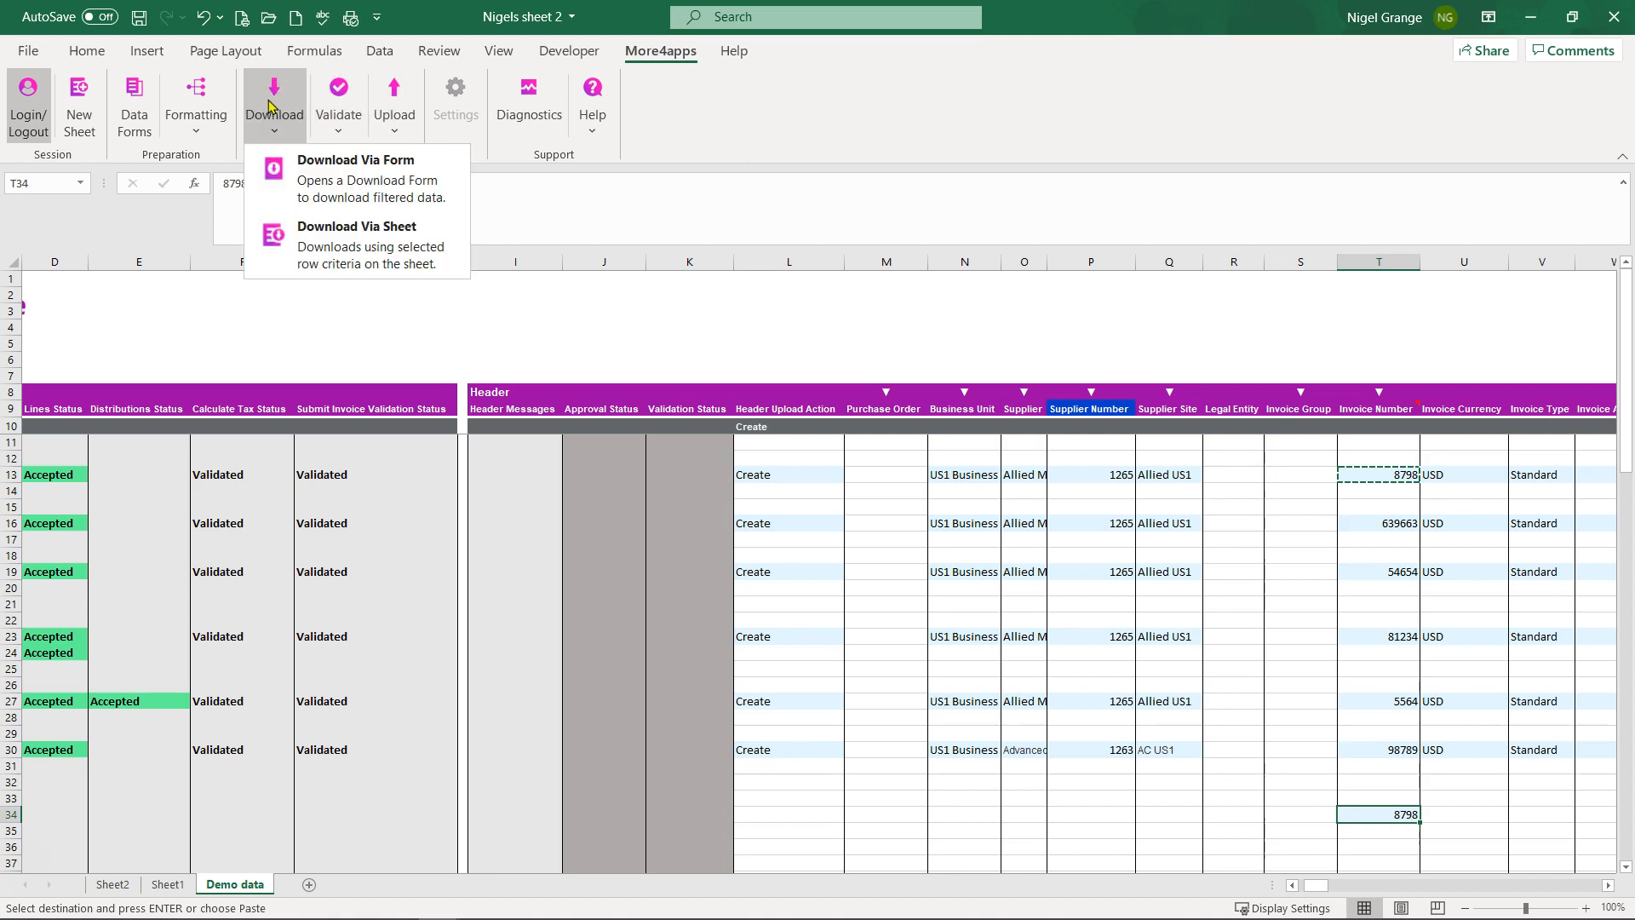
pyautogui.click(400, 246)
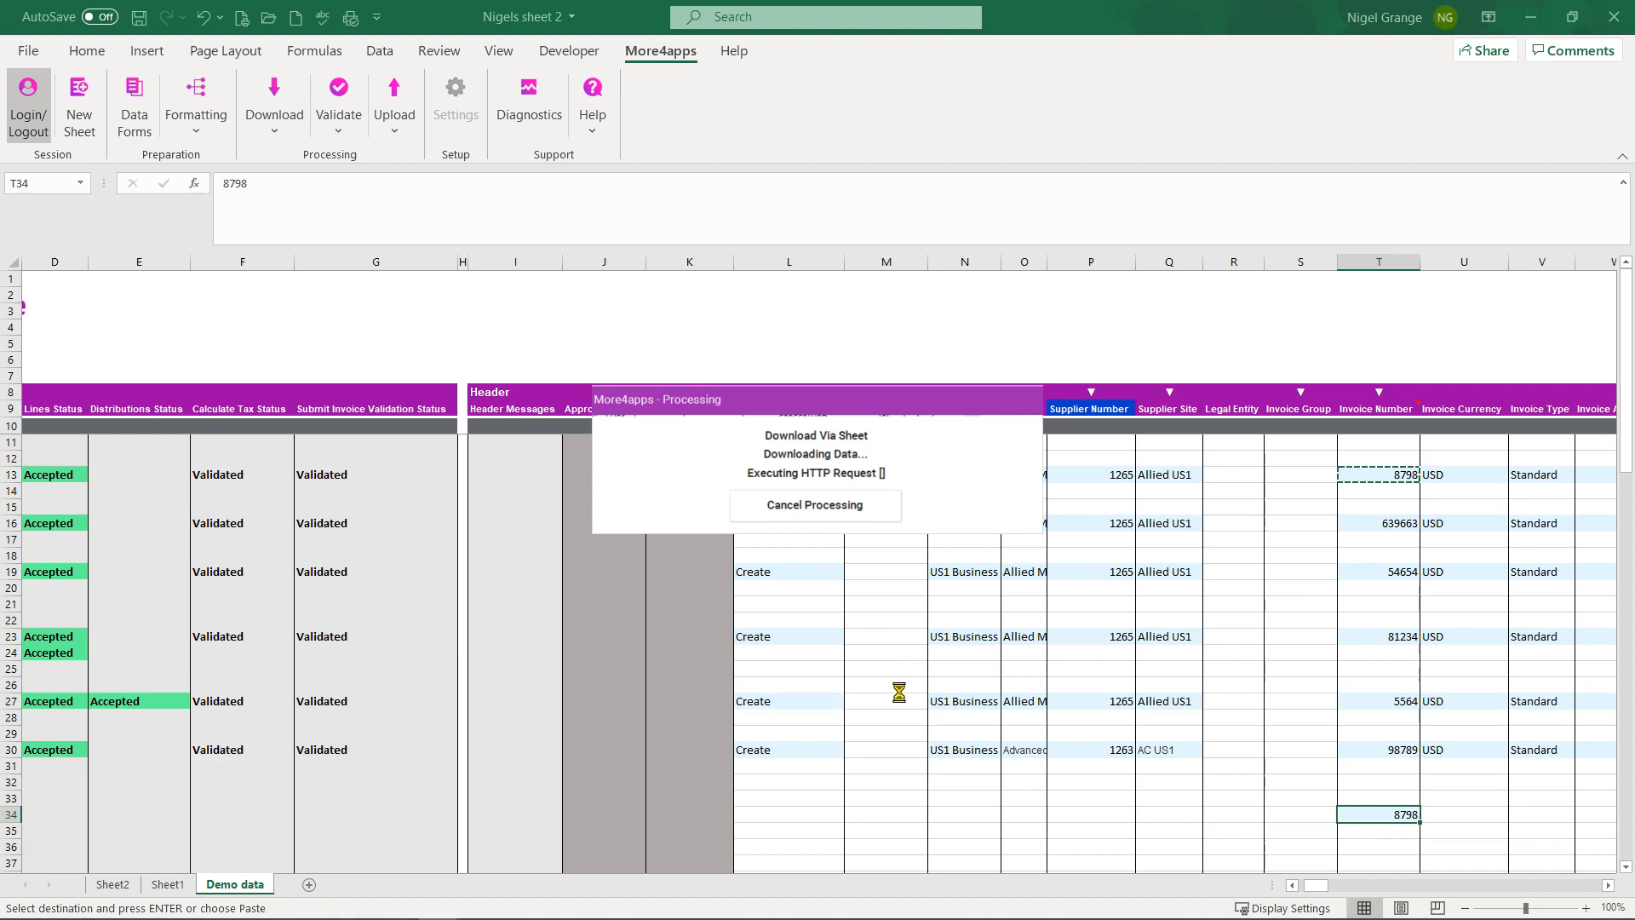
pyautogui.click(772, 499)
pyautogui.moveTo(1317, 889)
pyautogui.mouseDown()
pyautogui.moveTo(1466, 888)
pyautogui.moveTo(1299, 886)
pyautogui.mouseUp()
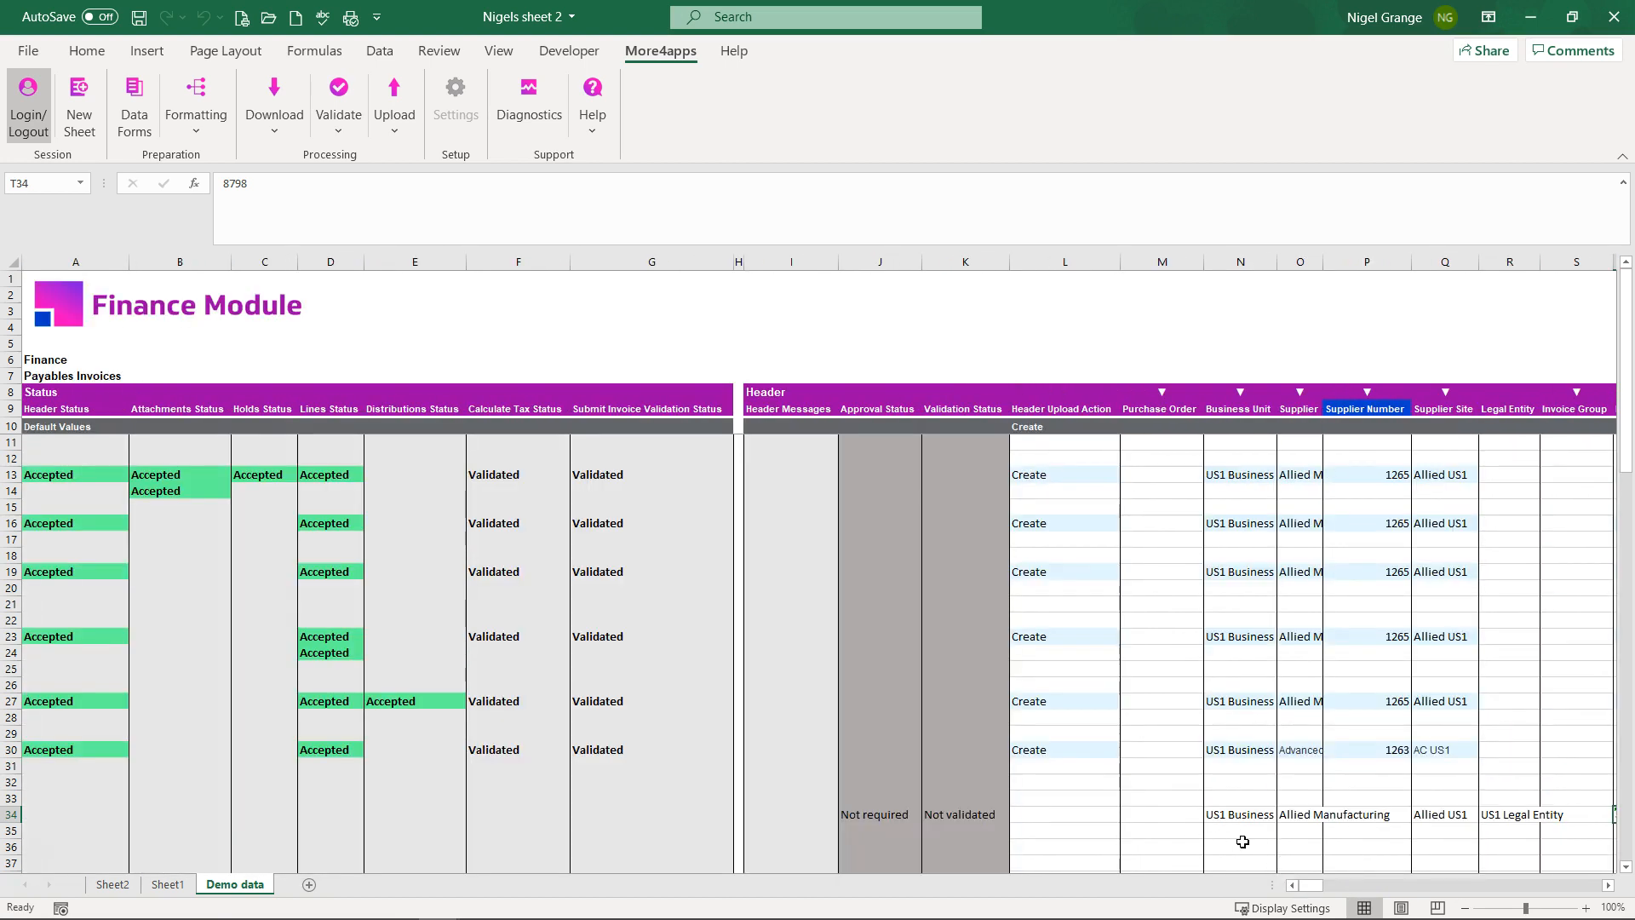
pyautogui.scroll(-2, 1243, 841)
pyautogui.click(1241, 766)
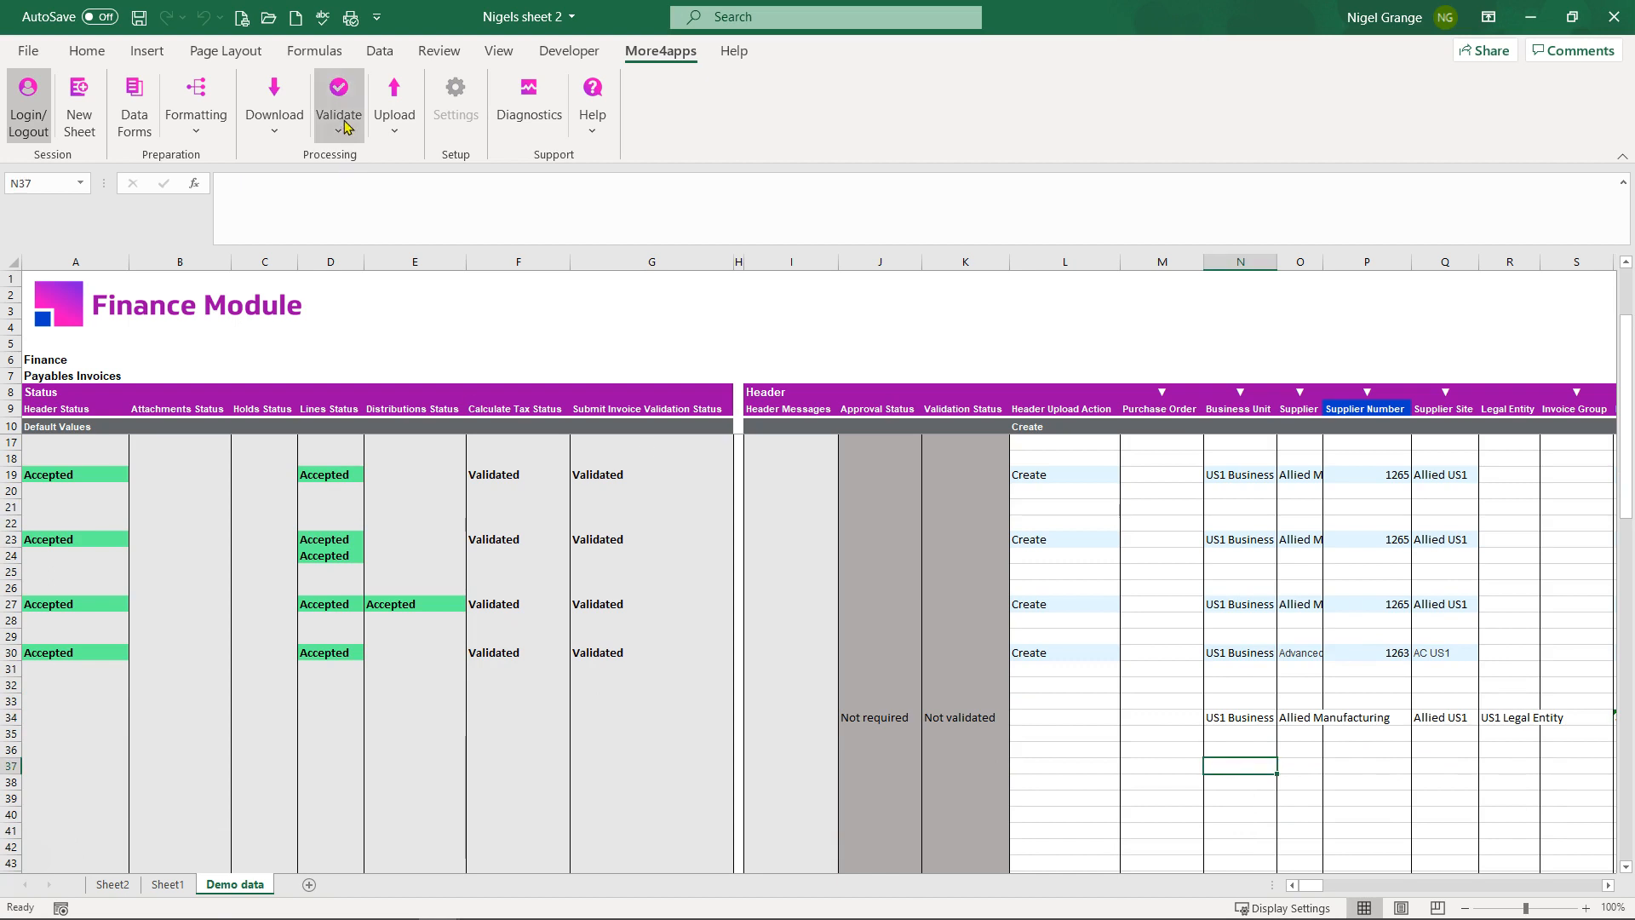
pyautogui.click(274, 111)
pyautogui.click(348, 166)
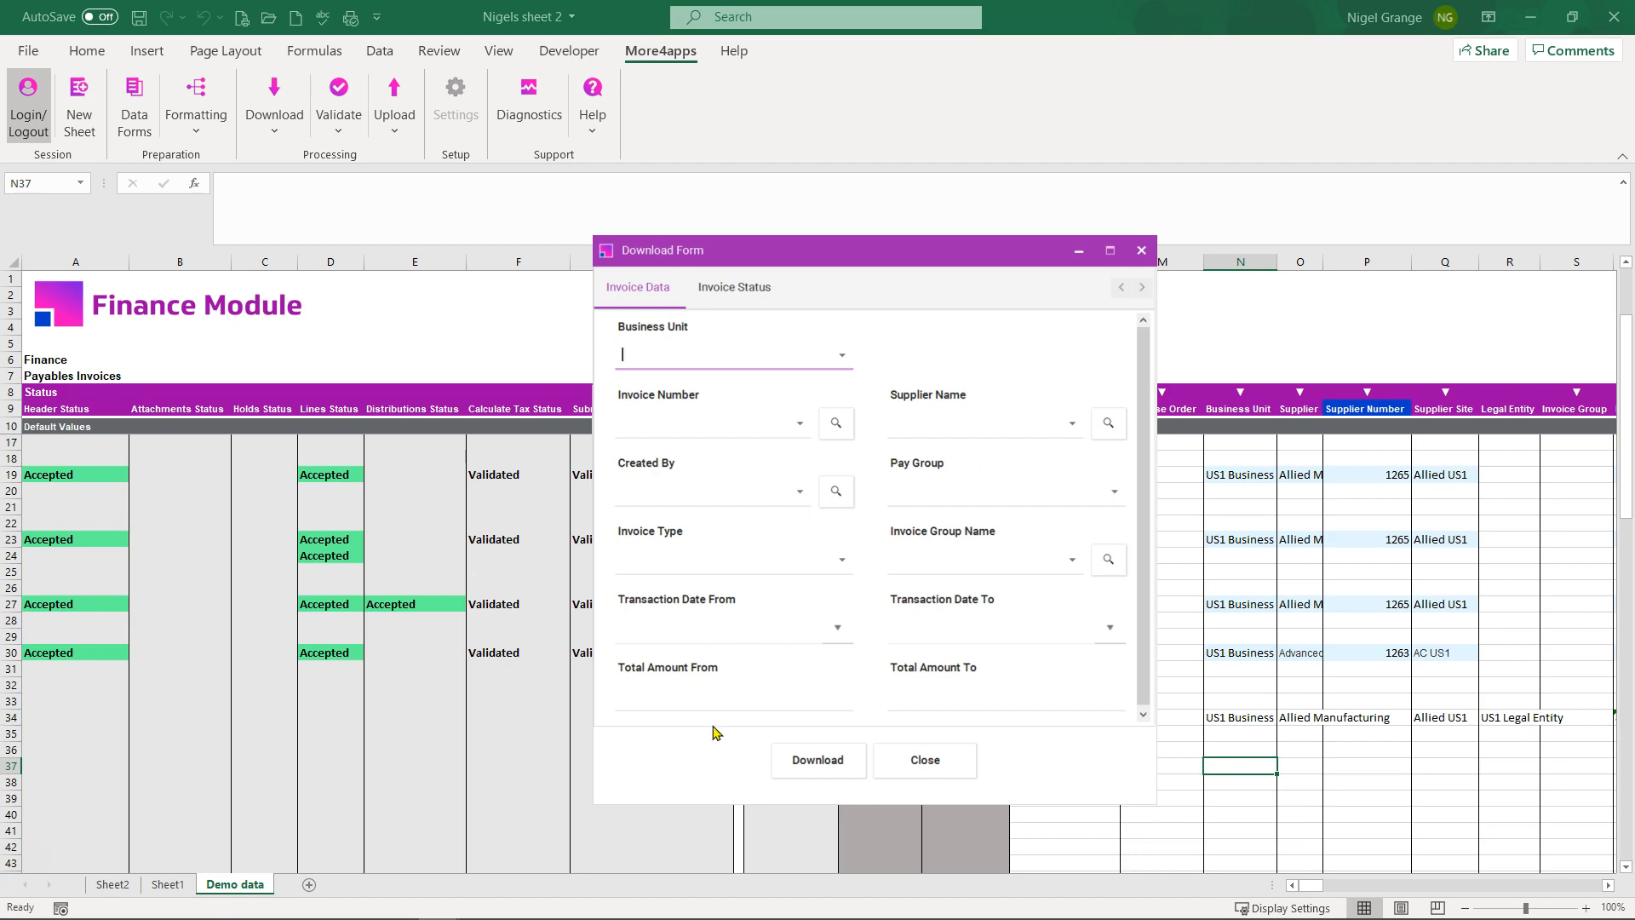
pyautogui.click(926, 761)
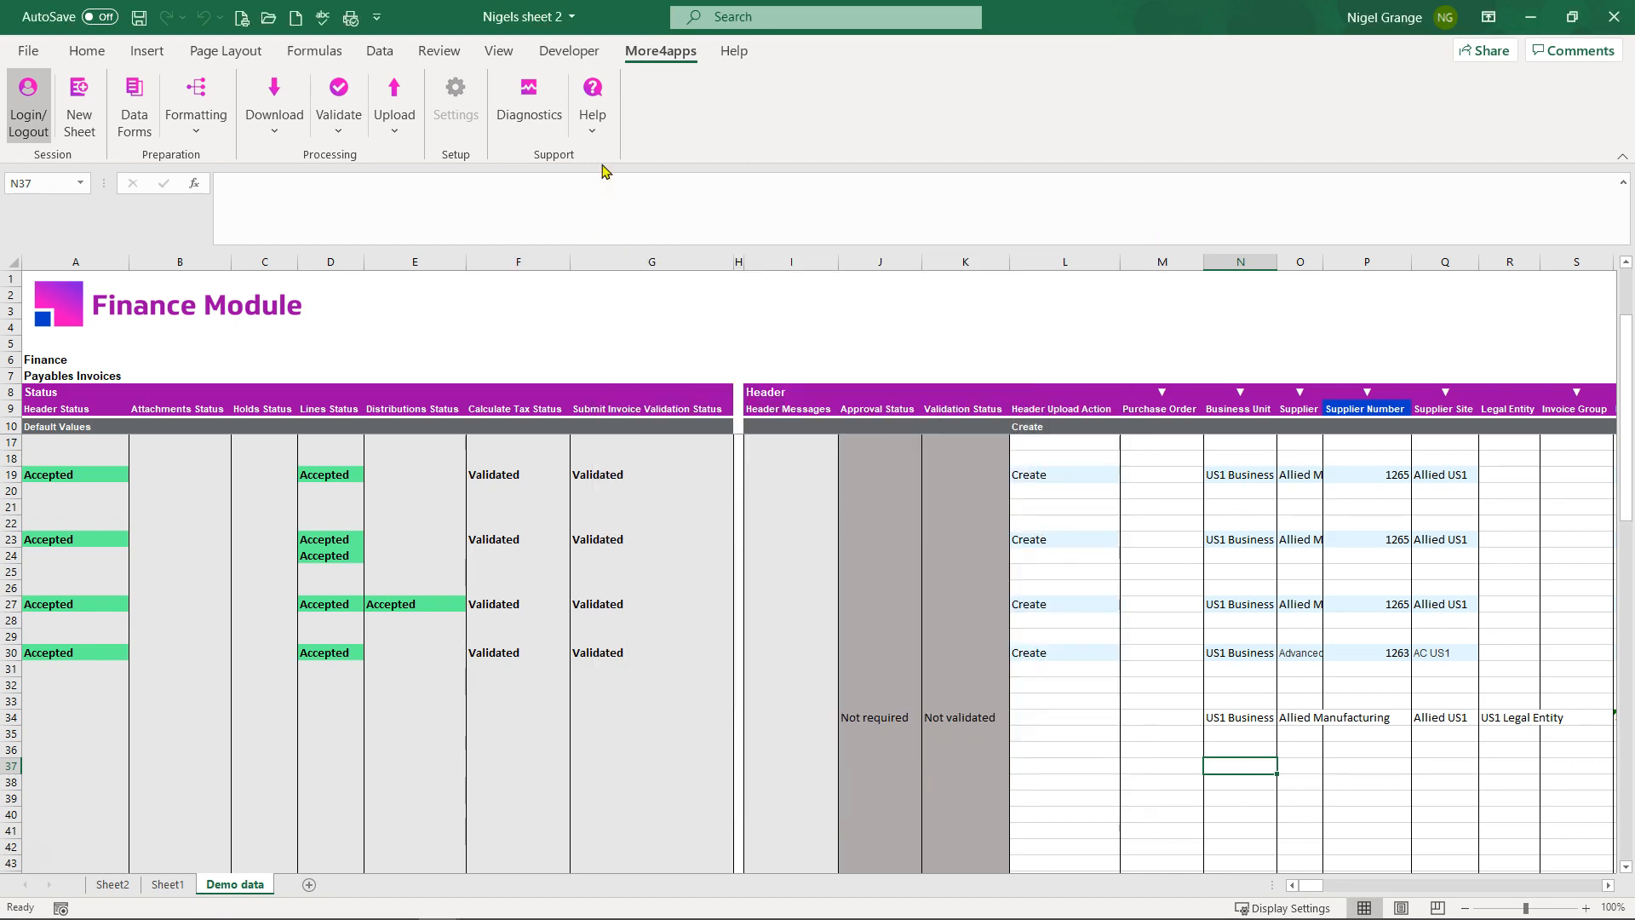
pyautogui.click(594, 128)
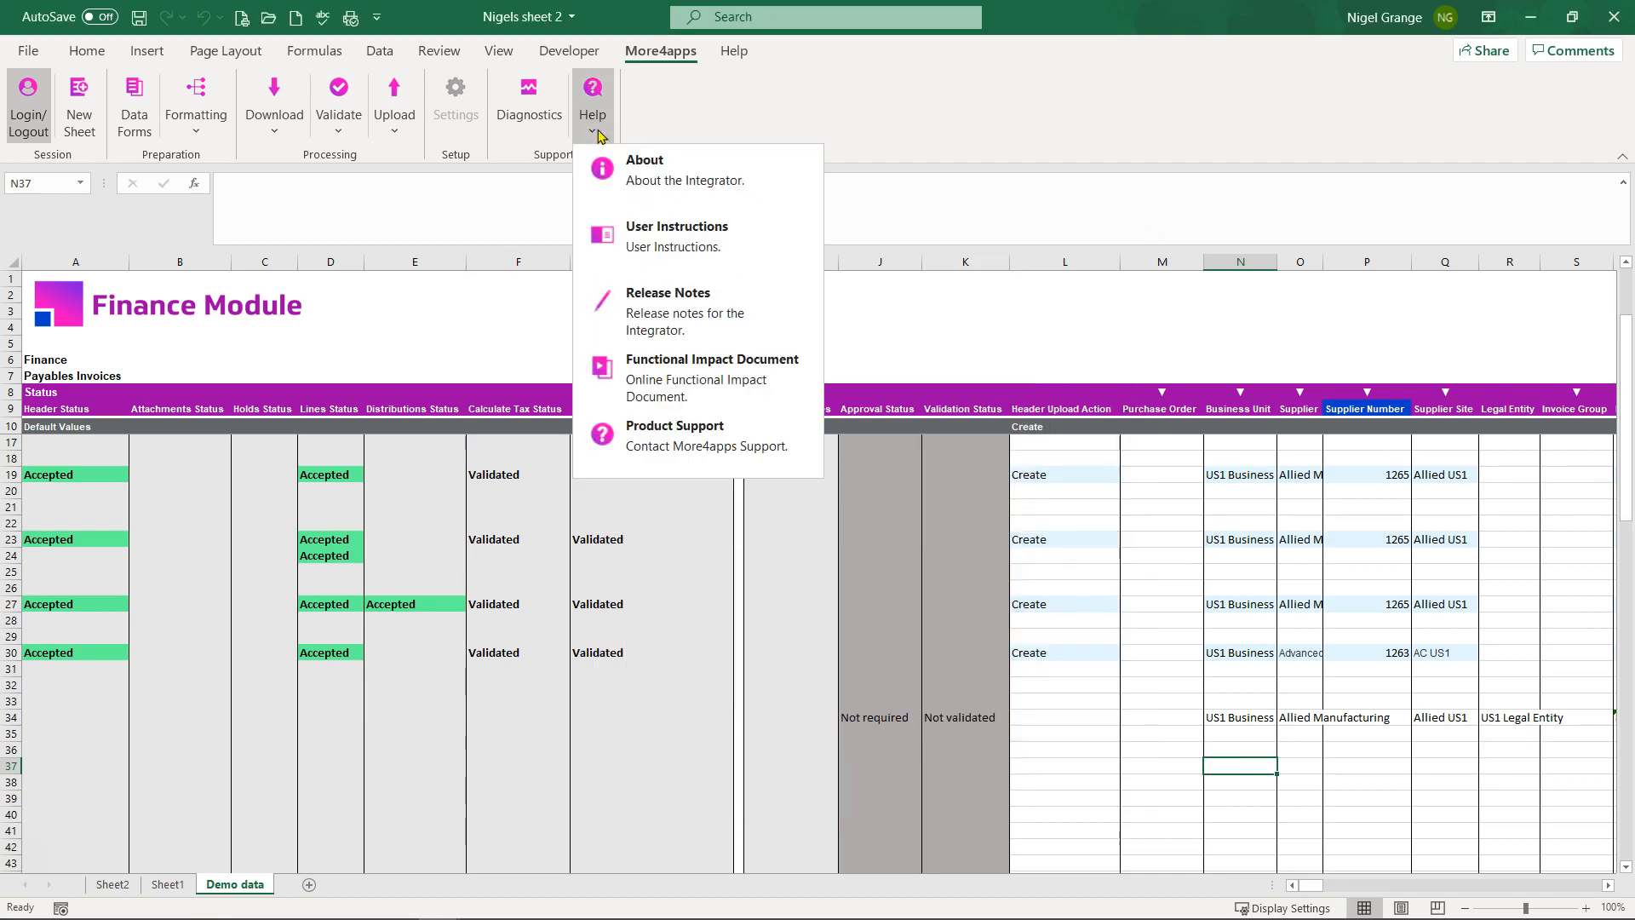
pyautogui.click(658, 181)
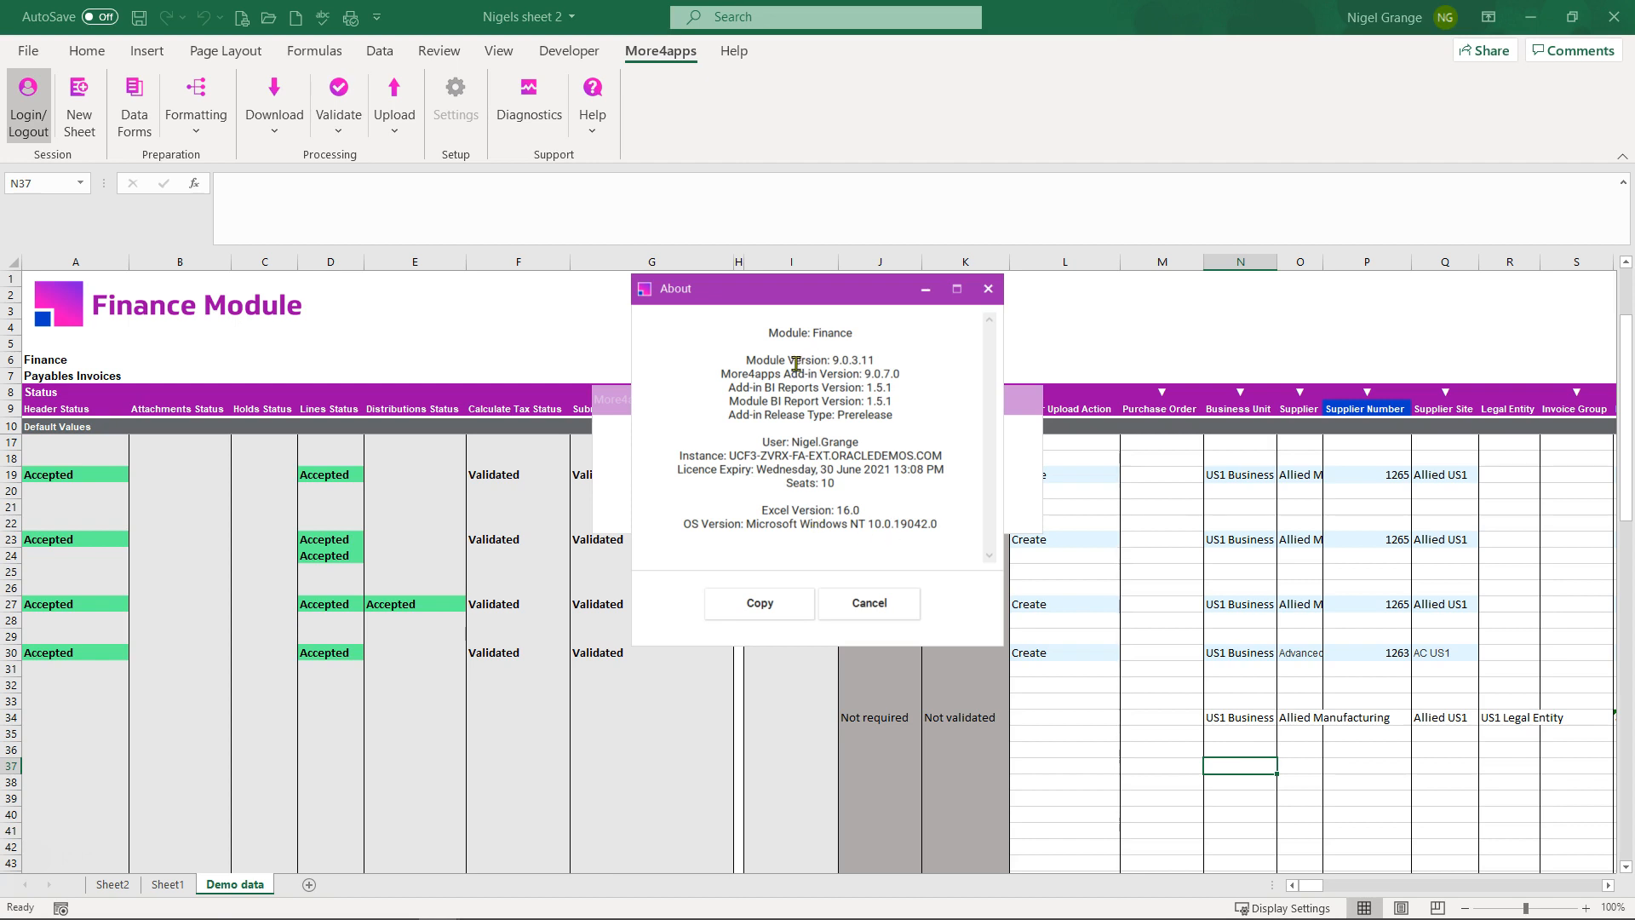
pyautogui.click(869, 602)
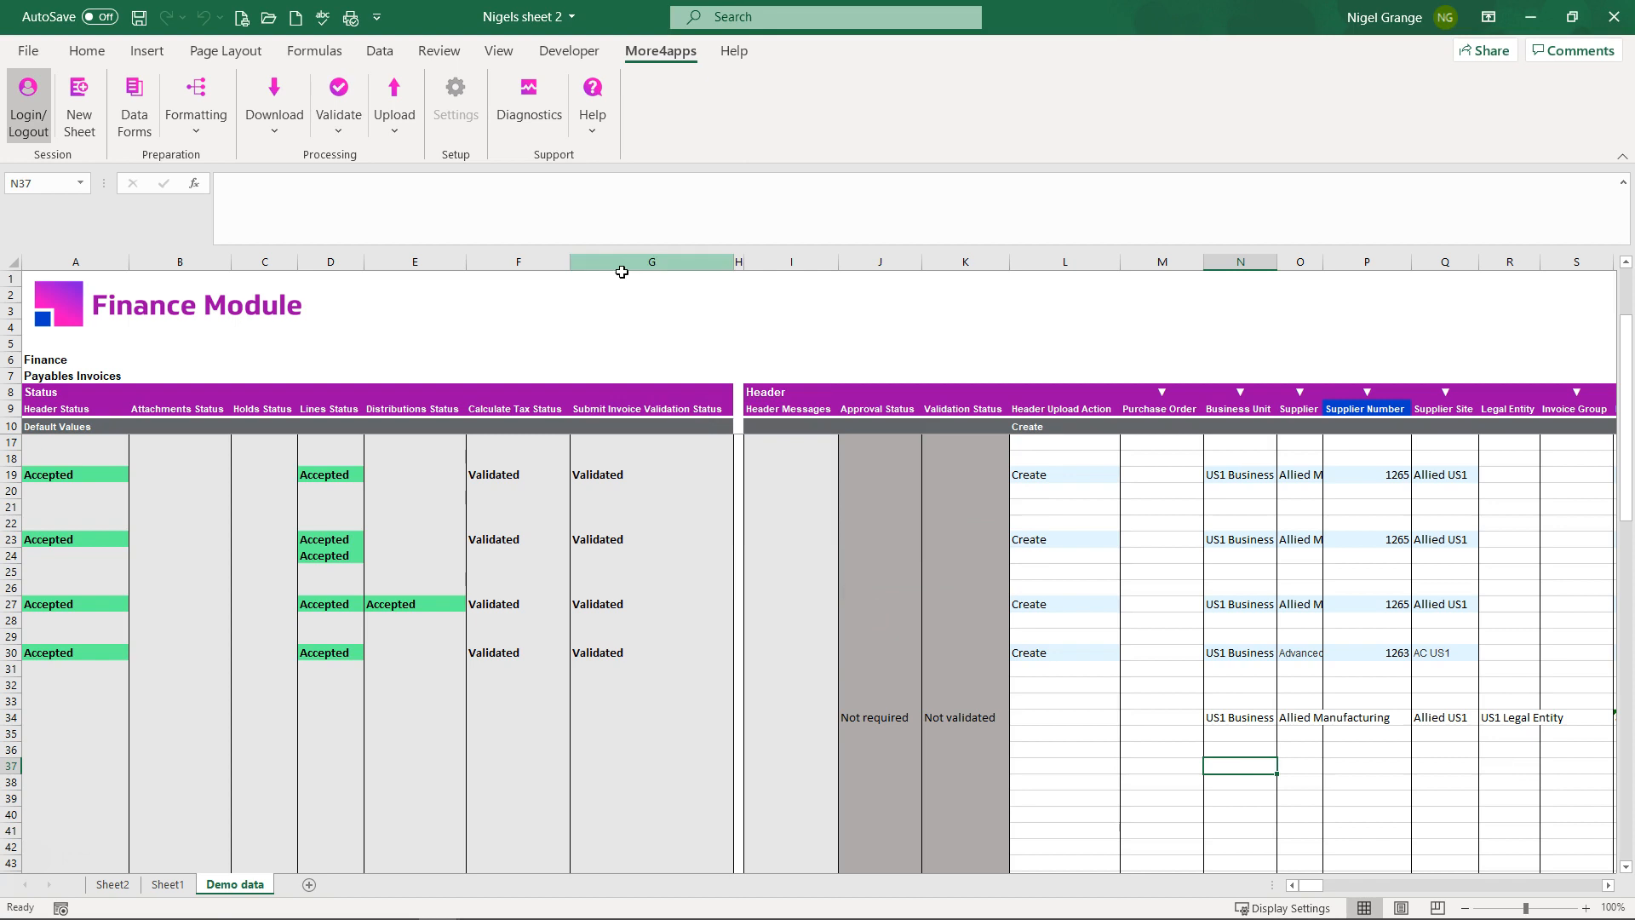
pyautogui.click(595, 132)
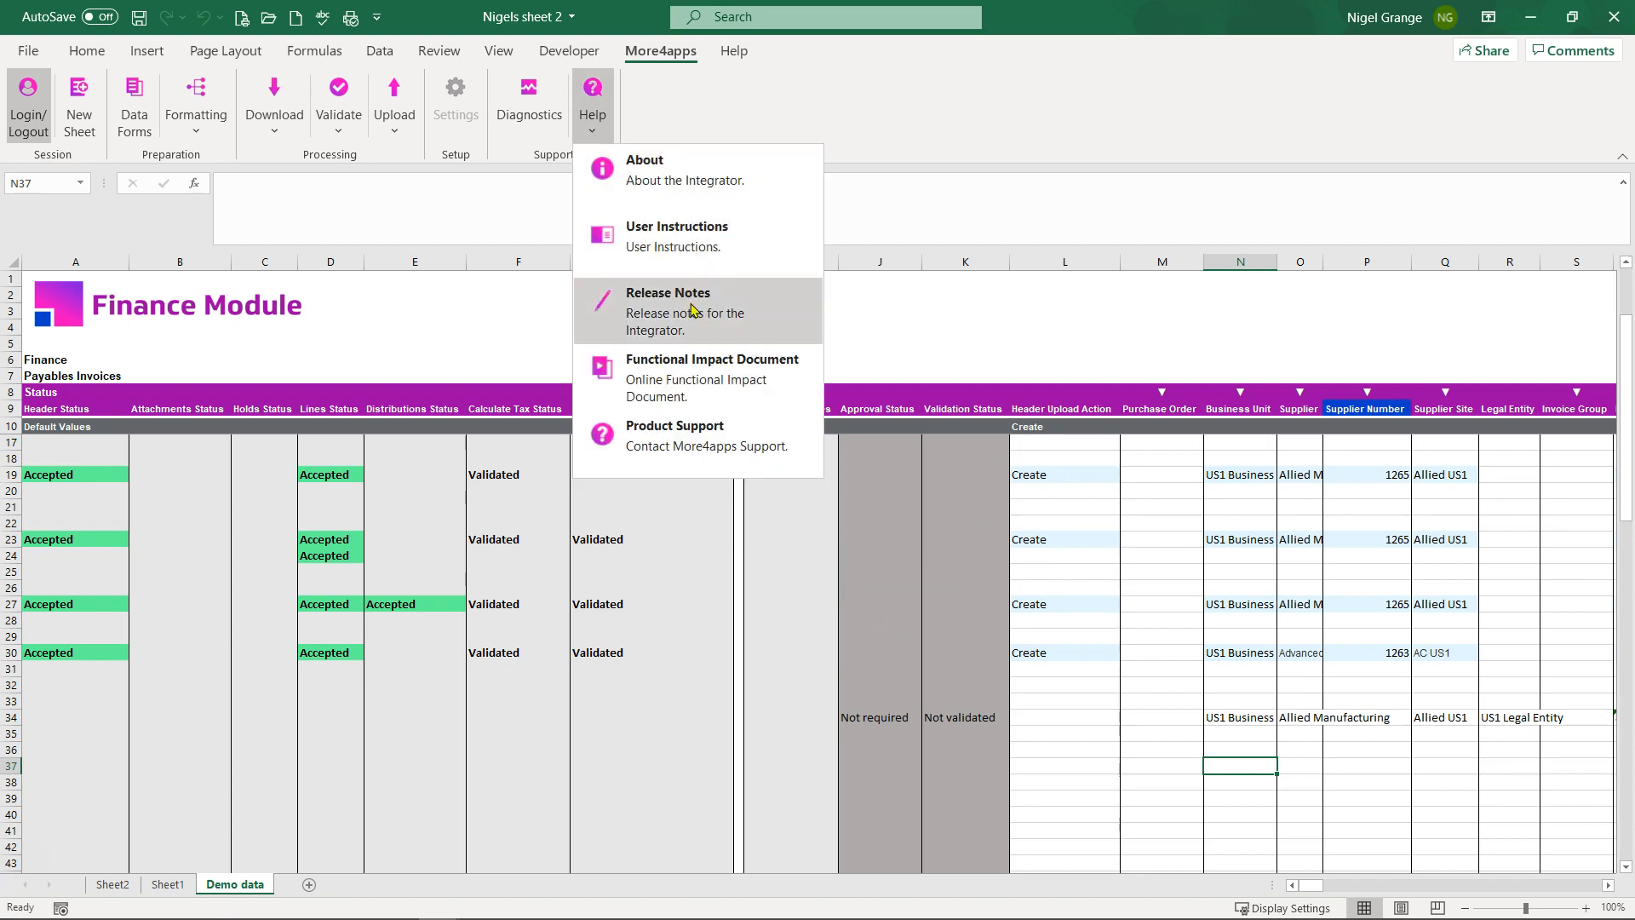
pyautogui.click(357, 768)
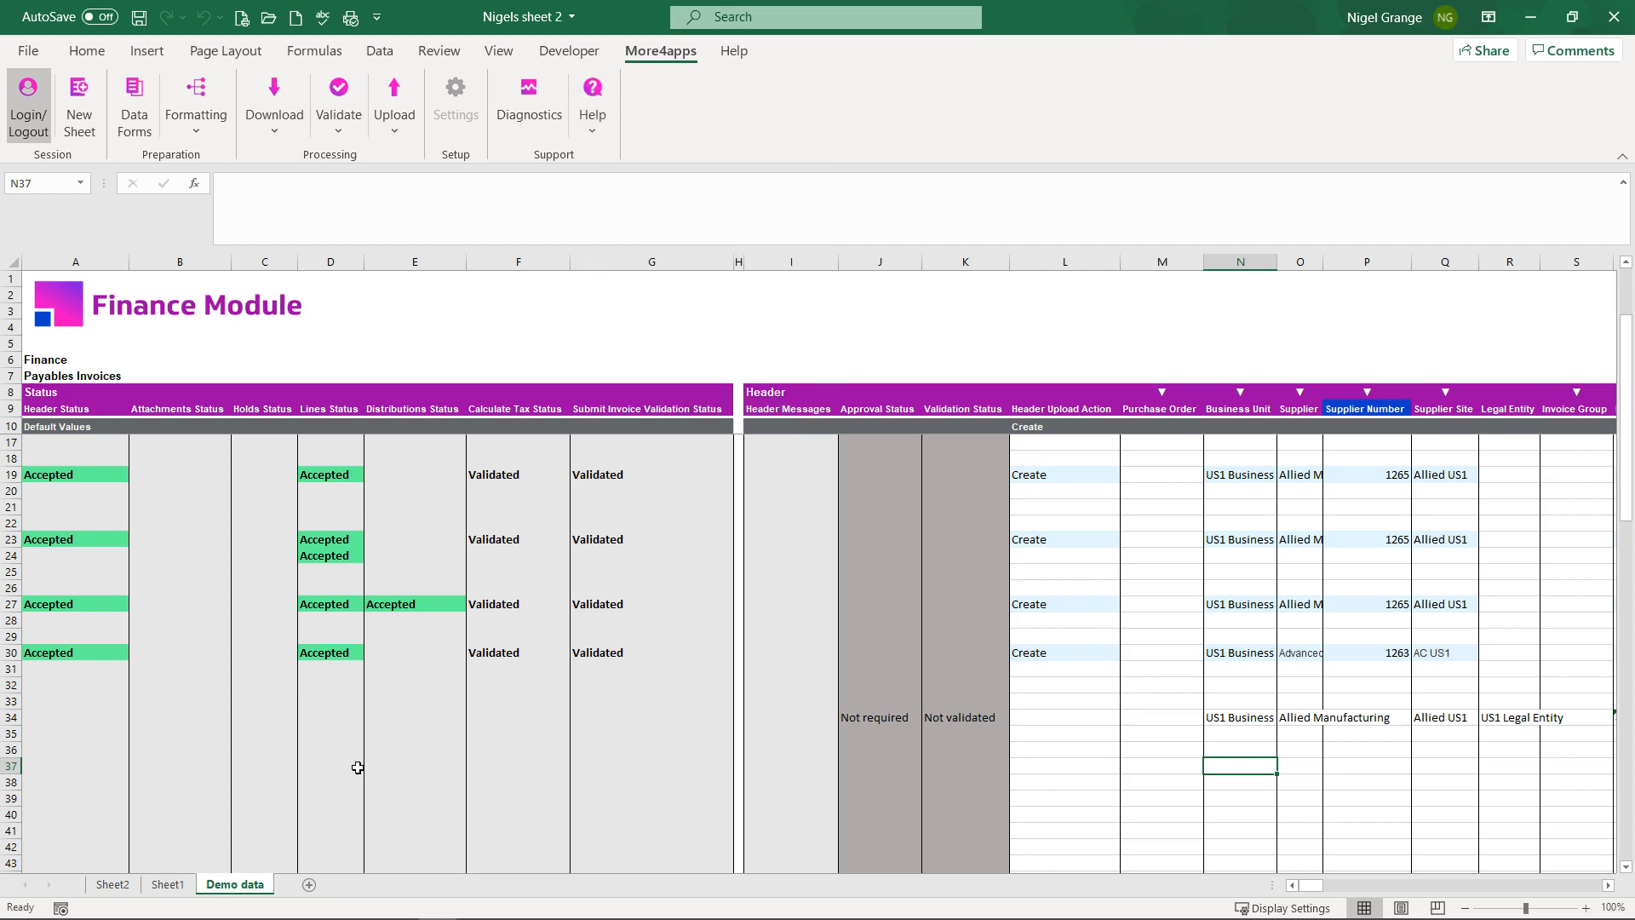